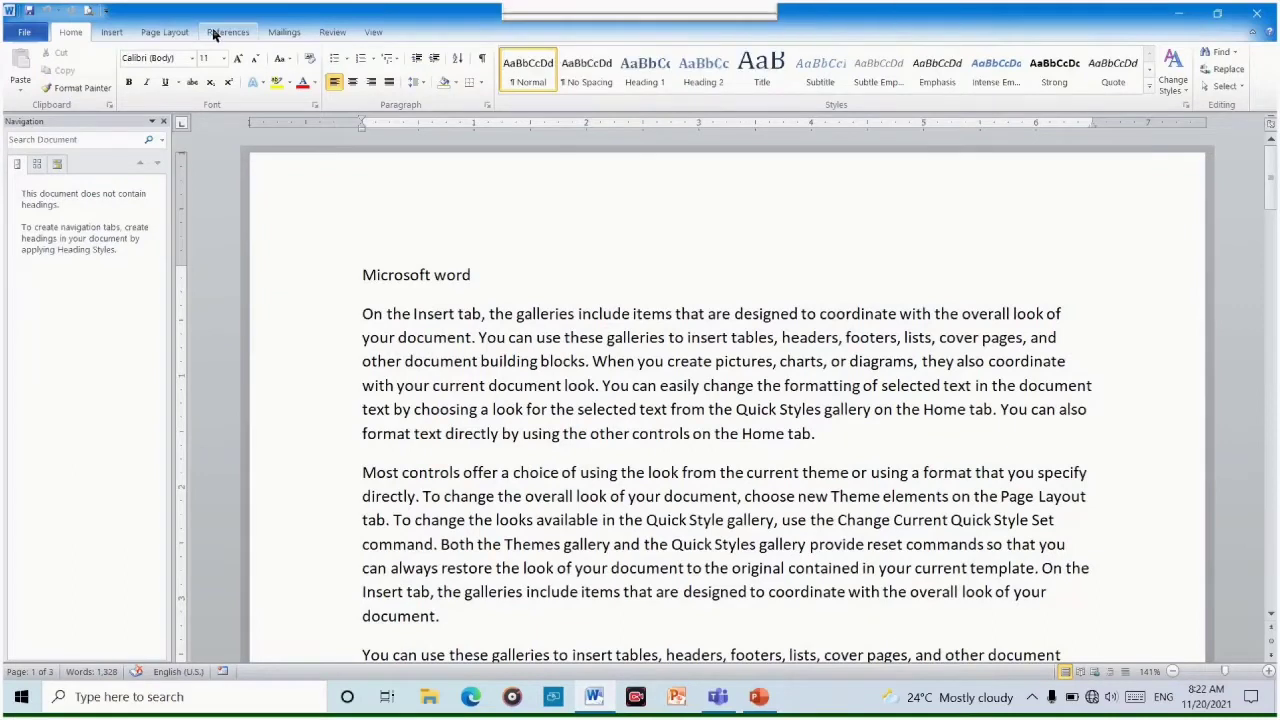
Look through the whole document, from the Microsoft word heading on page 1 to the table on the last page
click(228, 32)
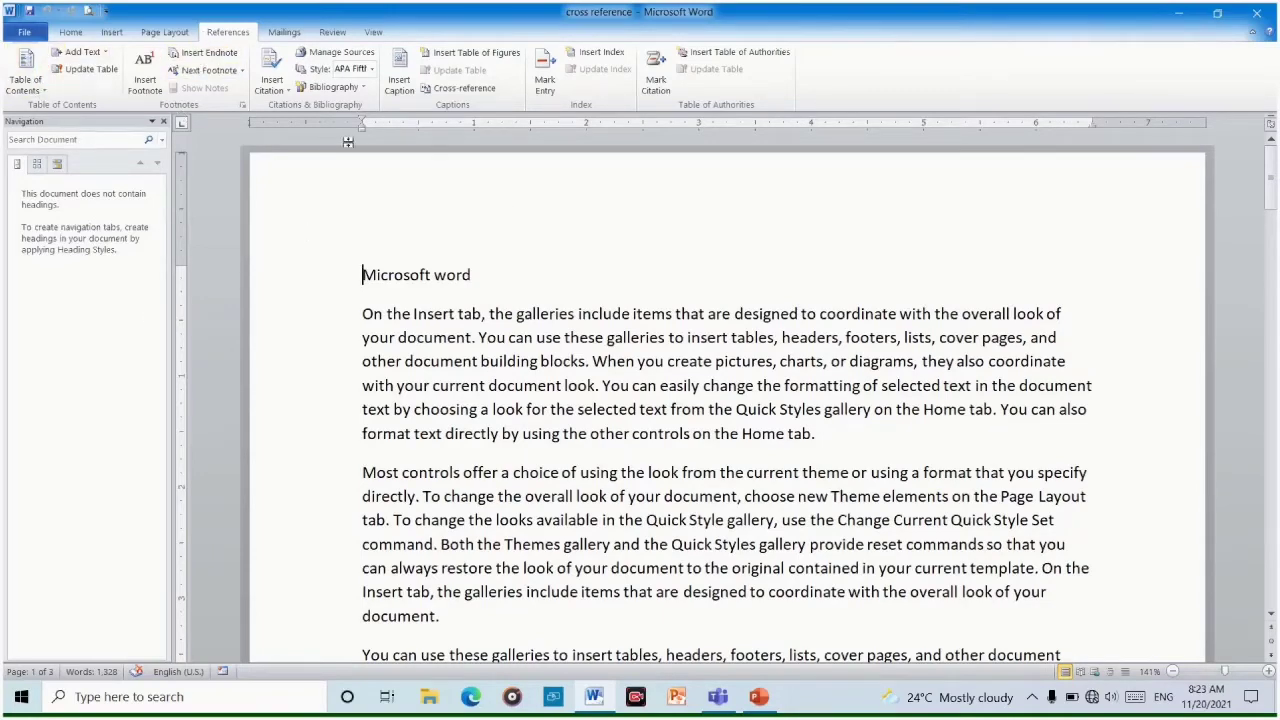
scroll(563, 343, down, 6)
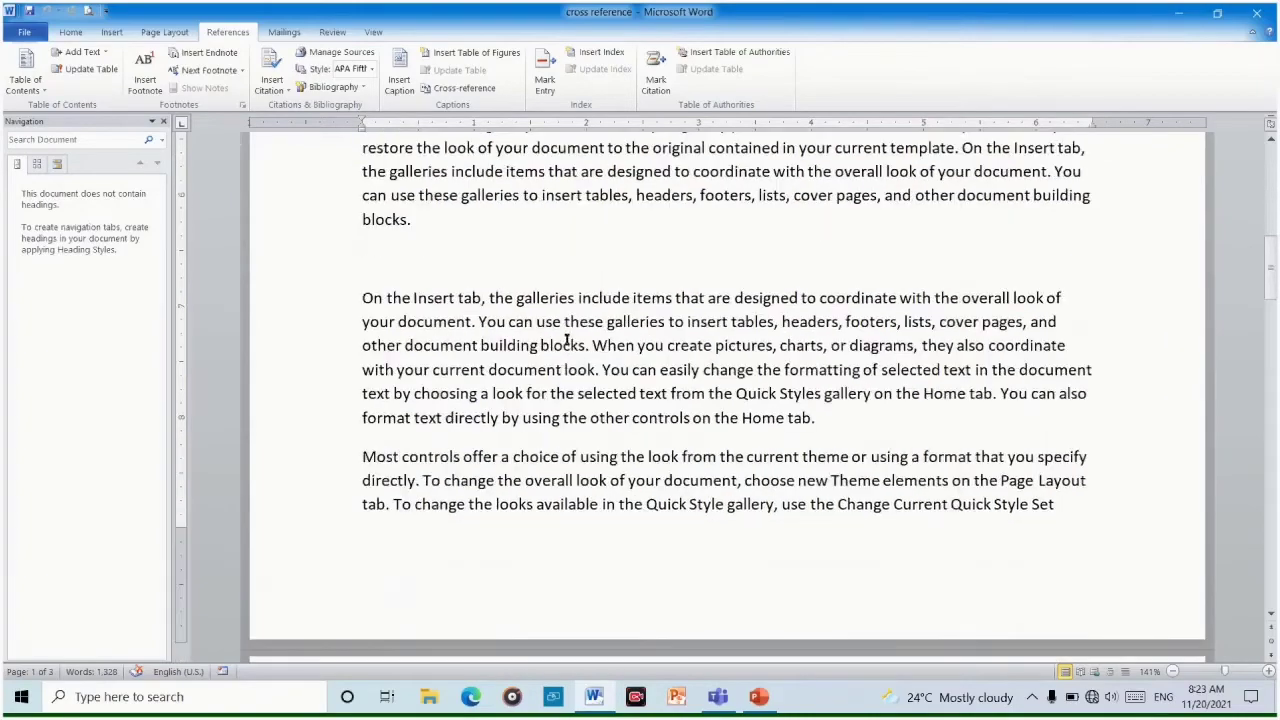
scroll(560, 367, down, 5)
scroll(564, 370, down, 6)
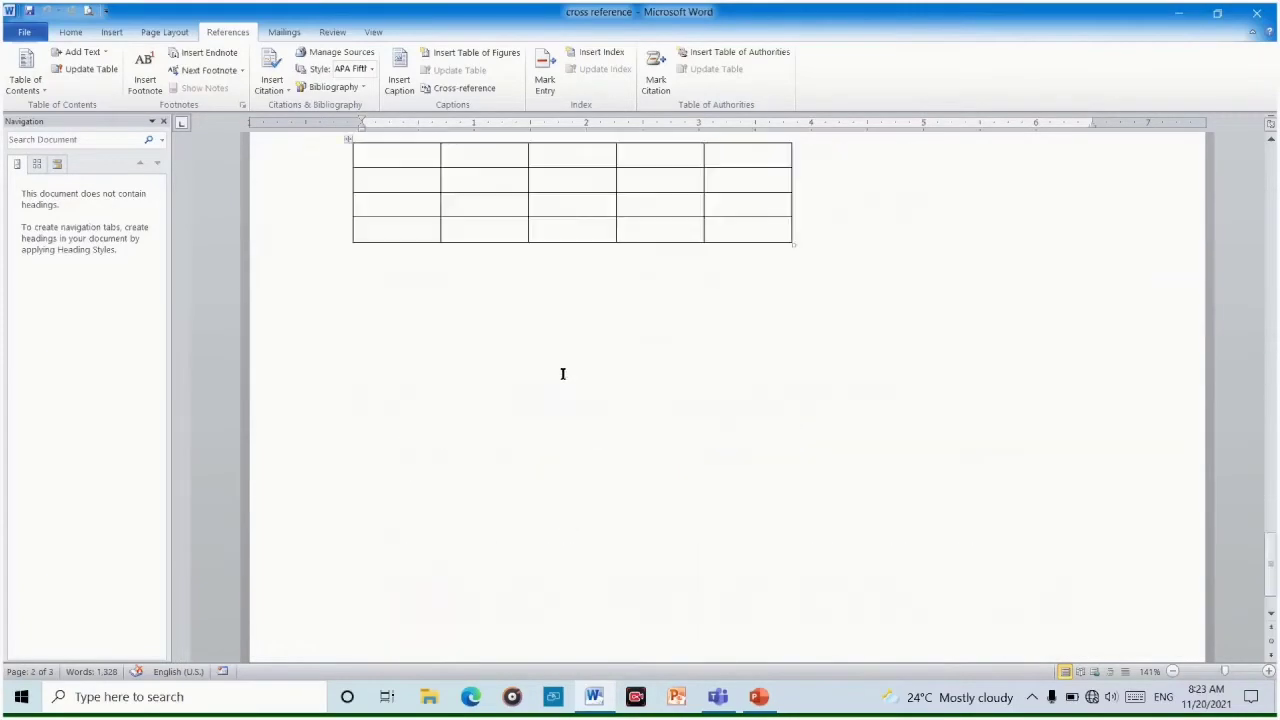
scroll(562, 372, up, 20)
scroll(544, 347, down, 6)
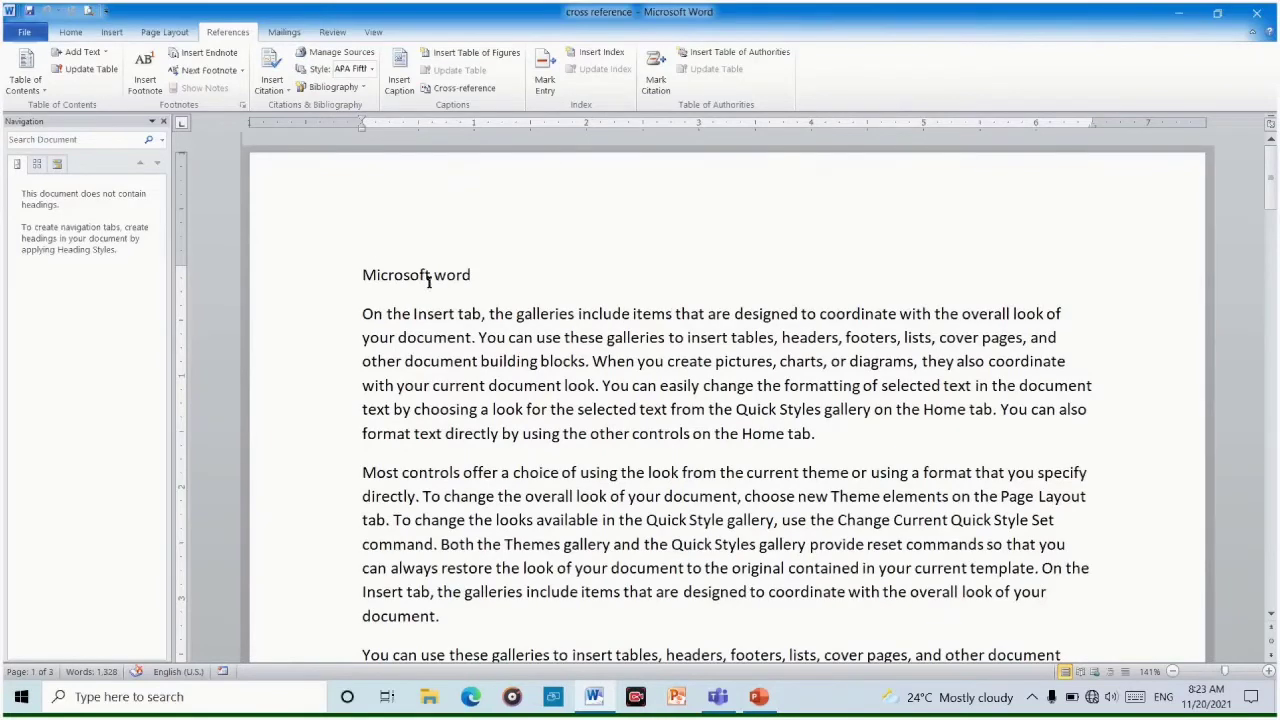
scroll(424, 290, down, 3)
scroll(431, 289, up, 3)
scroll(514, 306, down, 6)
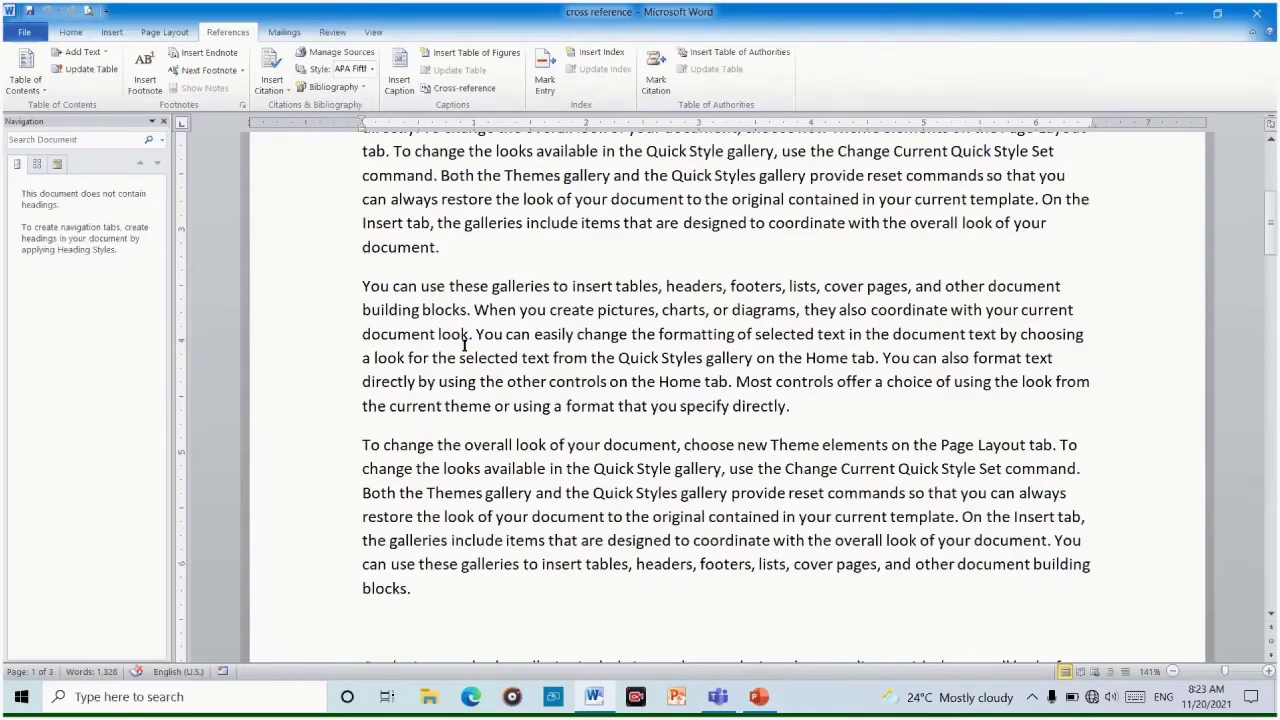
scroll(464, 344, up, 6)
scroll(617, 357, down, 6)
scroll(617, 357, up, 6)
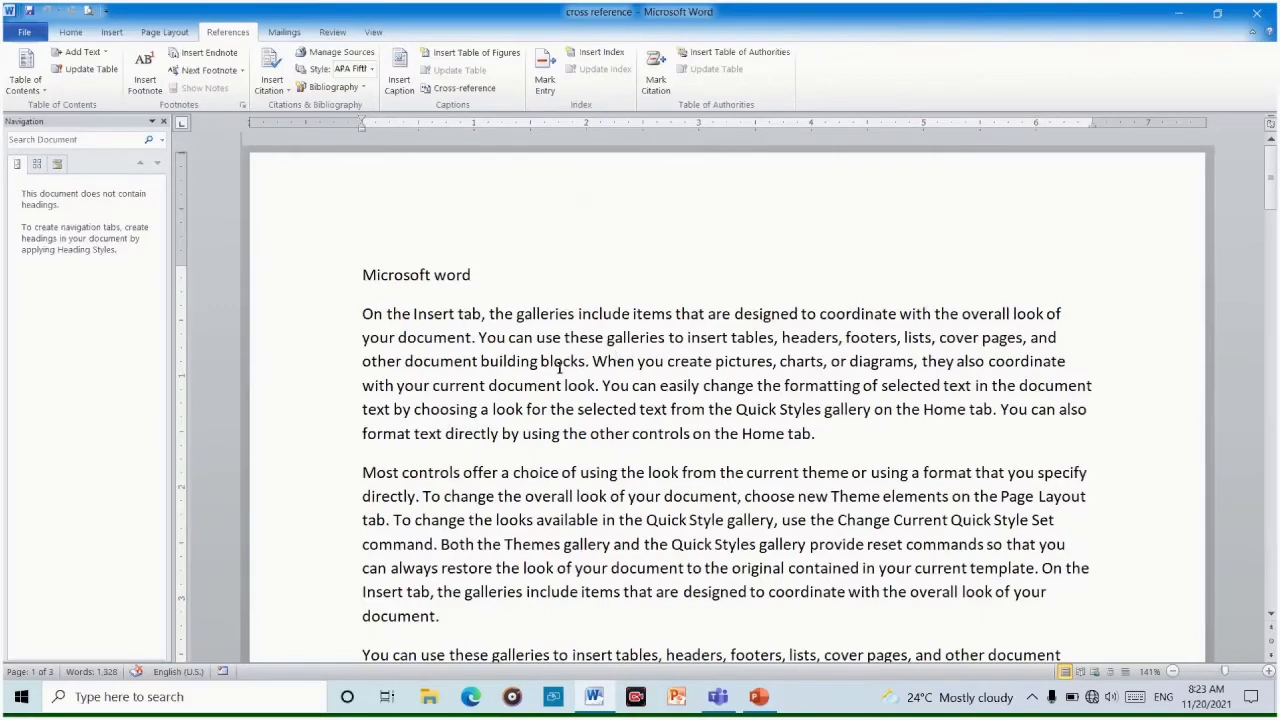
scroll(560, 367, down, 6)
scroll(486, 546, down, 3)
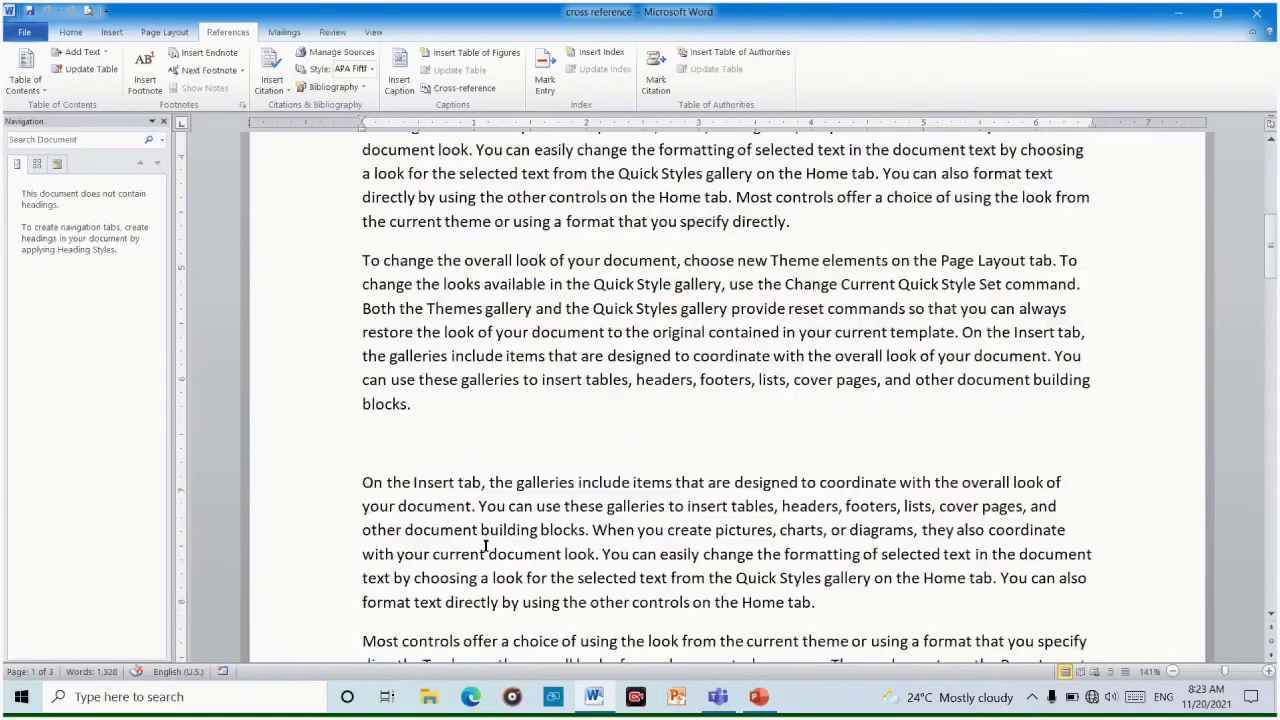
scroll(515, 399, down, 6)
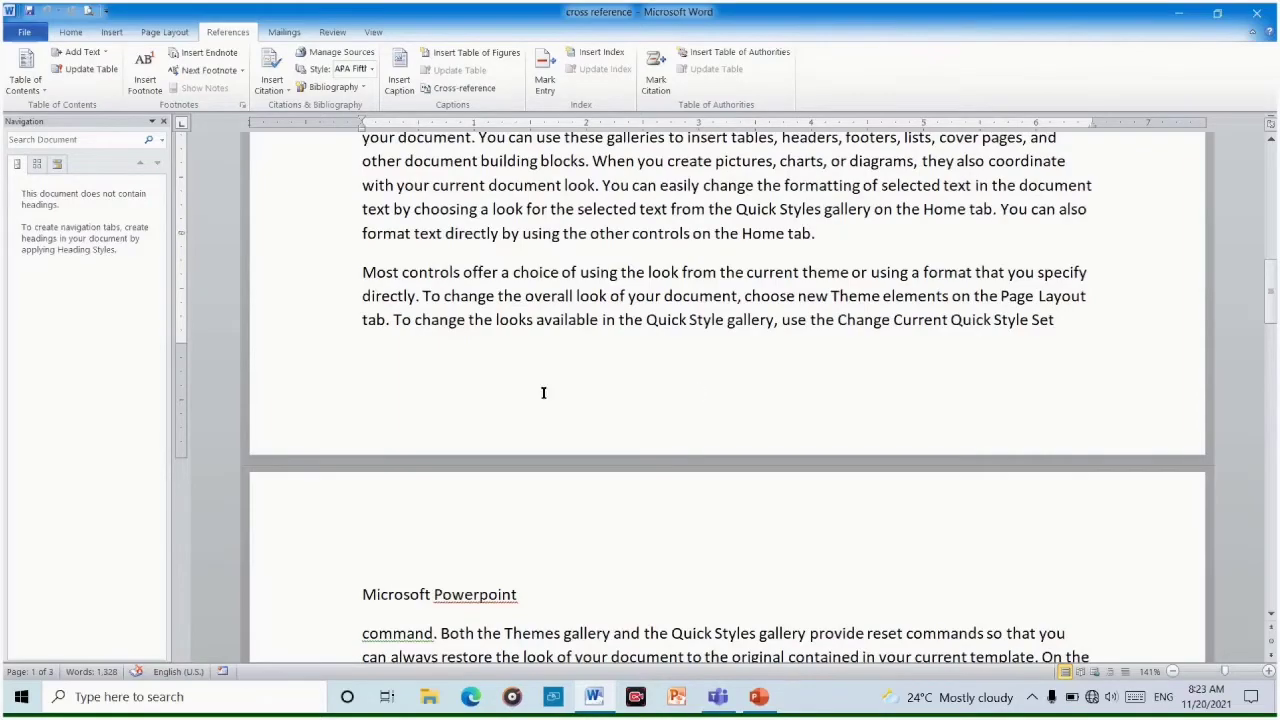
scroll(722, 350, up, 6)
scroll(730, 354, down, 3)
scroll(718, 350, up, 10)
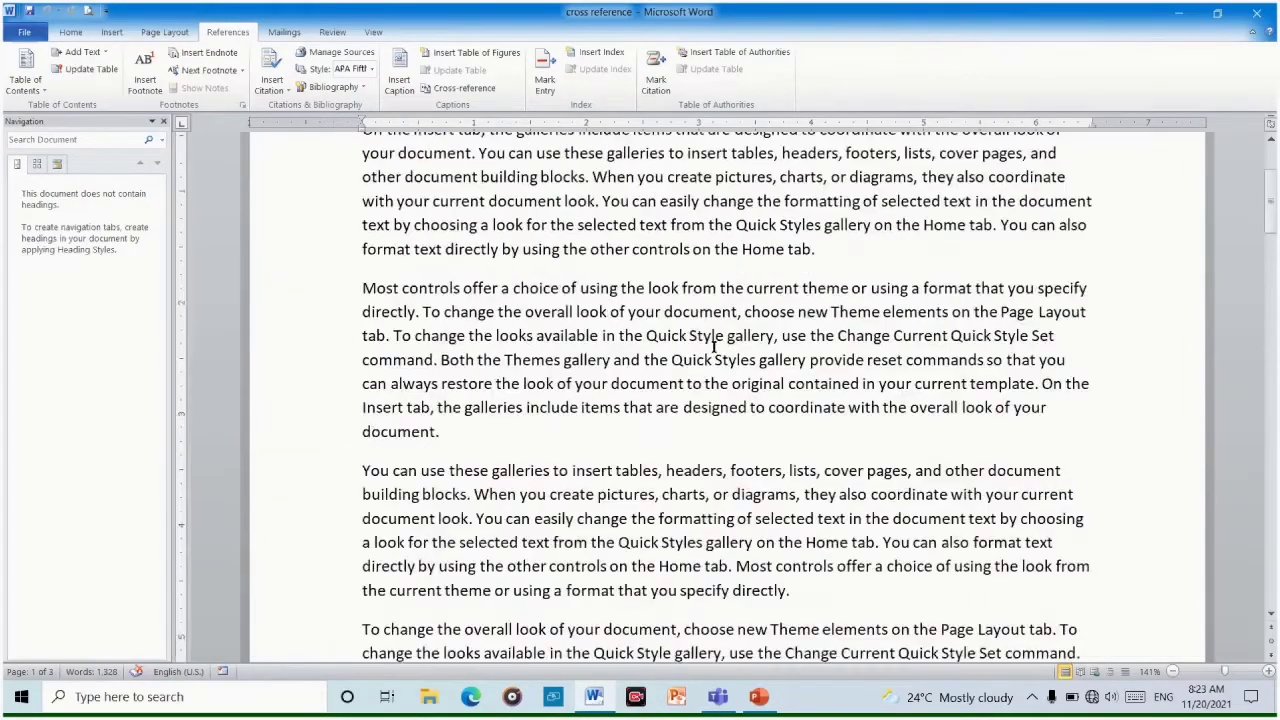
scroll(714, 350, down, 20)
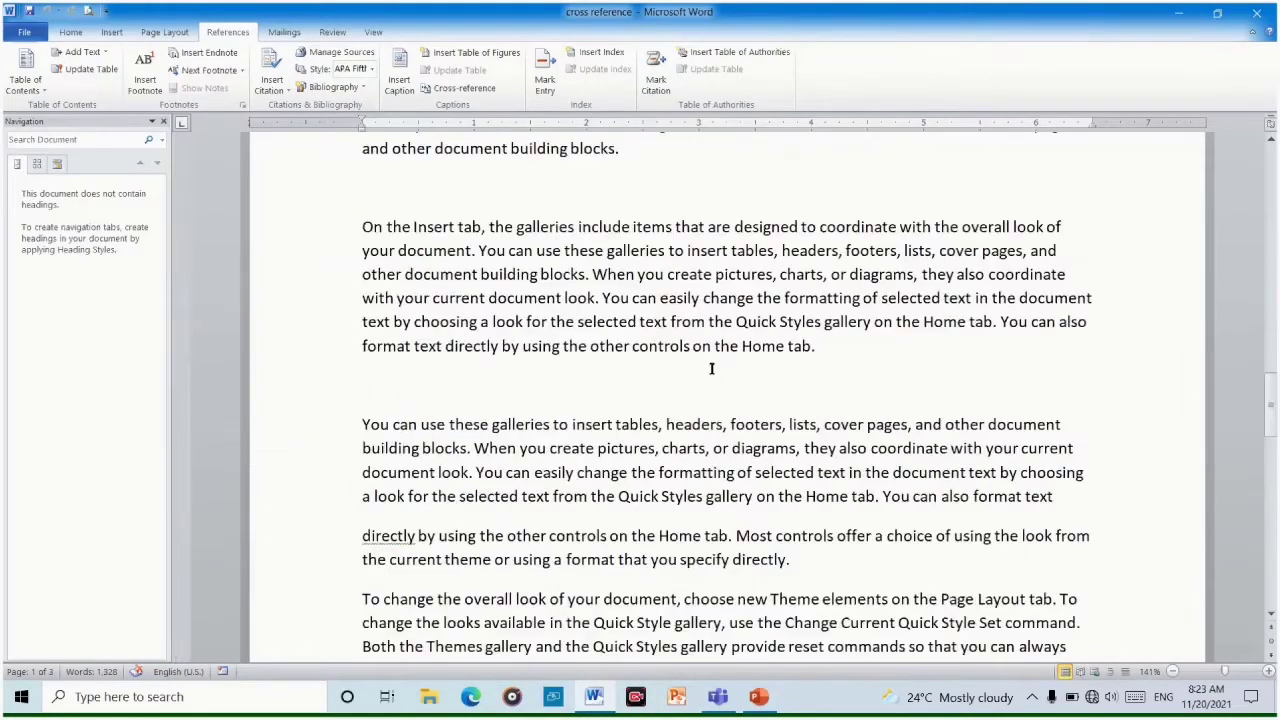
scroll(711, 368, down, 1)
scroll(711, 368, up, 3)
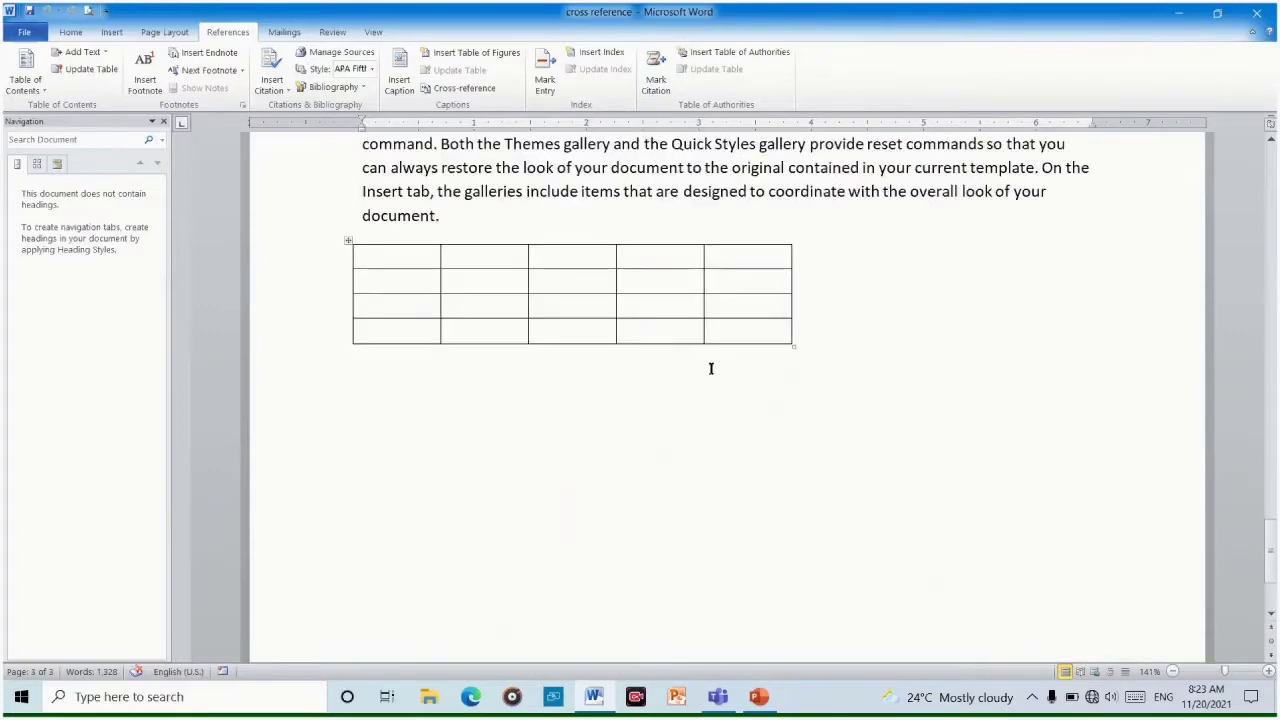
scroll(711, 368, up, 3)
scroll(763, 380, down, 10)
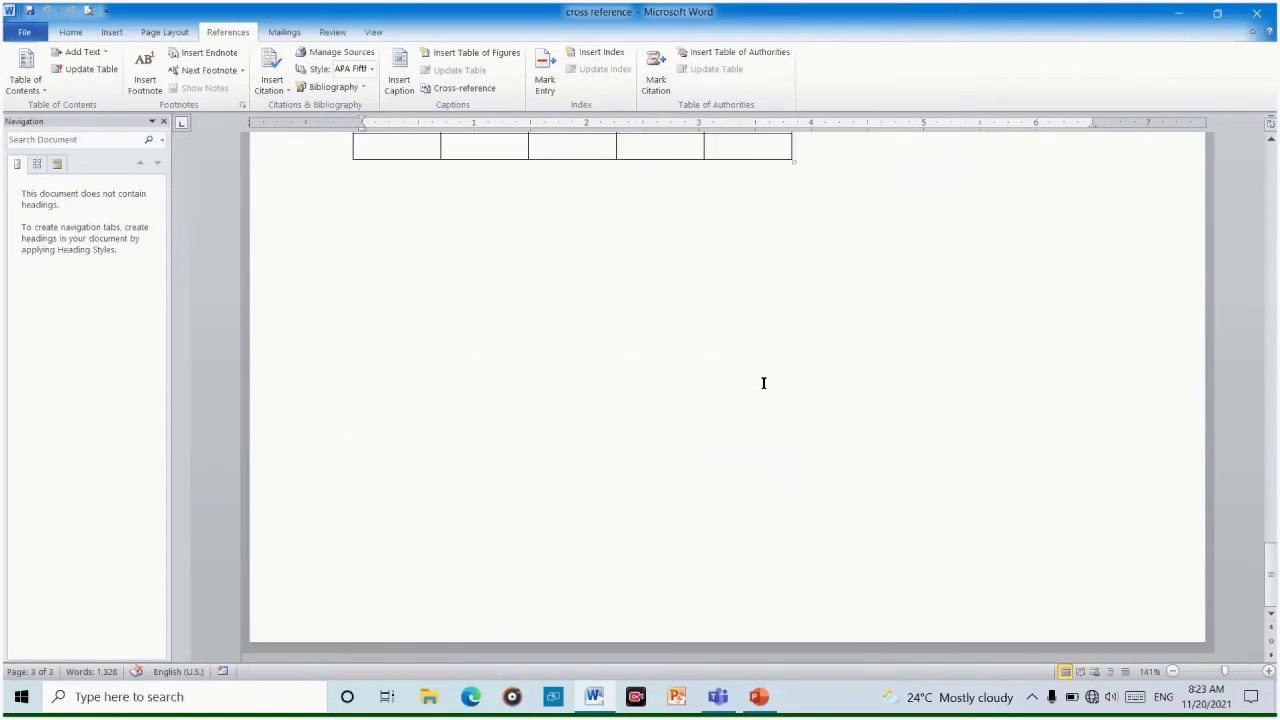
scroll(763, 383, up, 5)
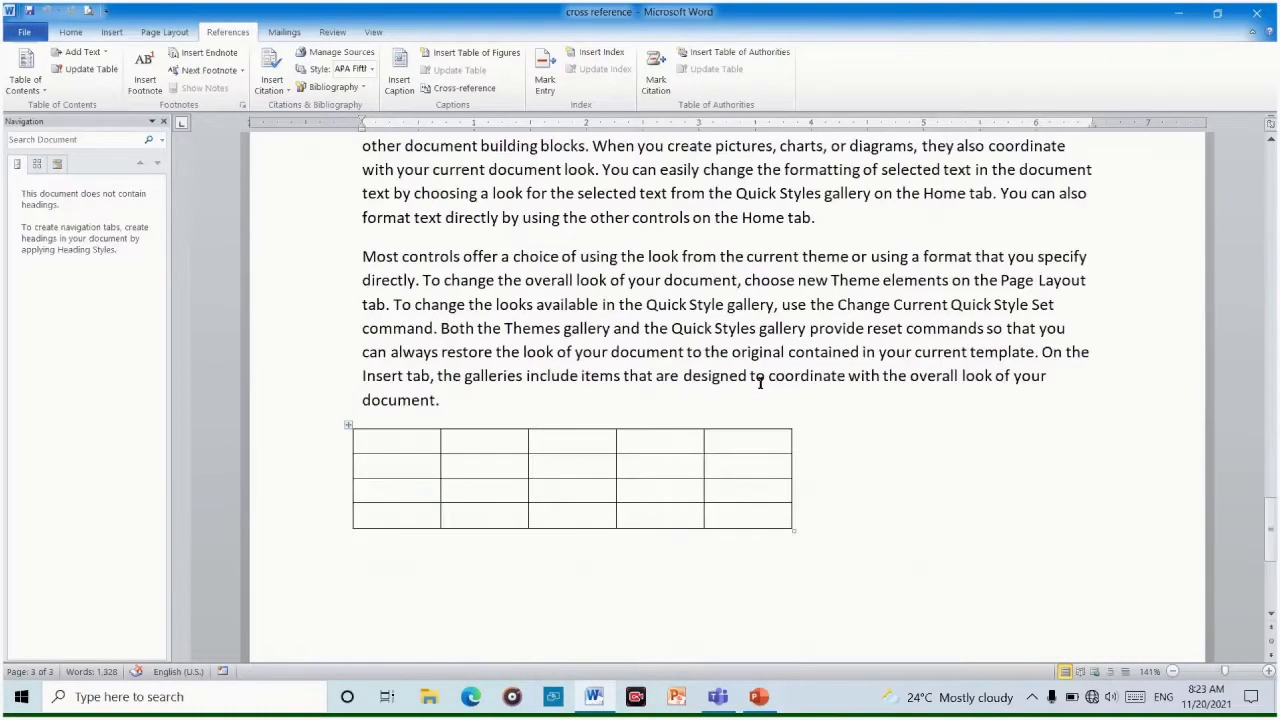
scroll(760, 383, down, 4)
scroll(760, 383, up, 2)
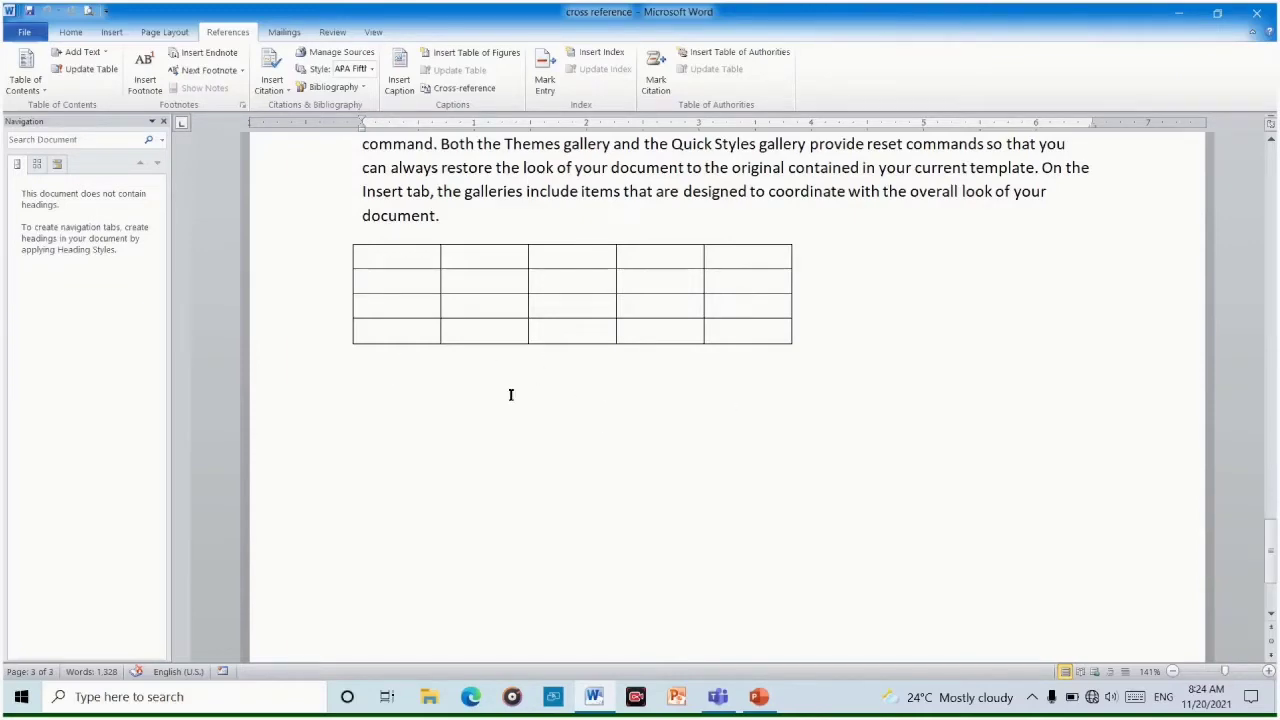
scroll(487, 401, up, 15)
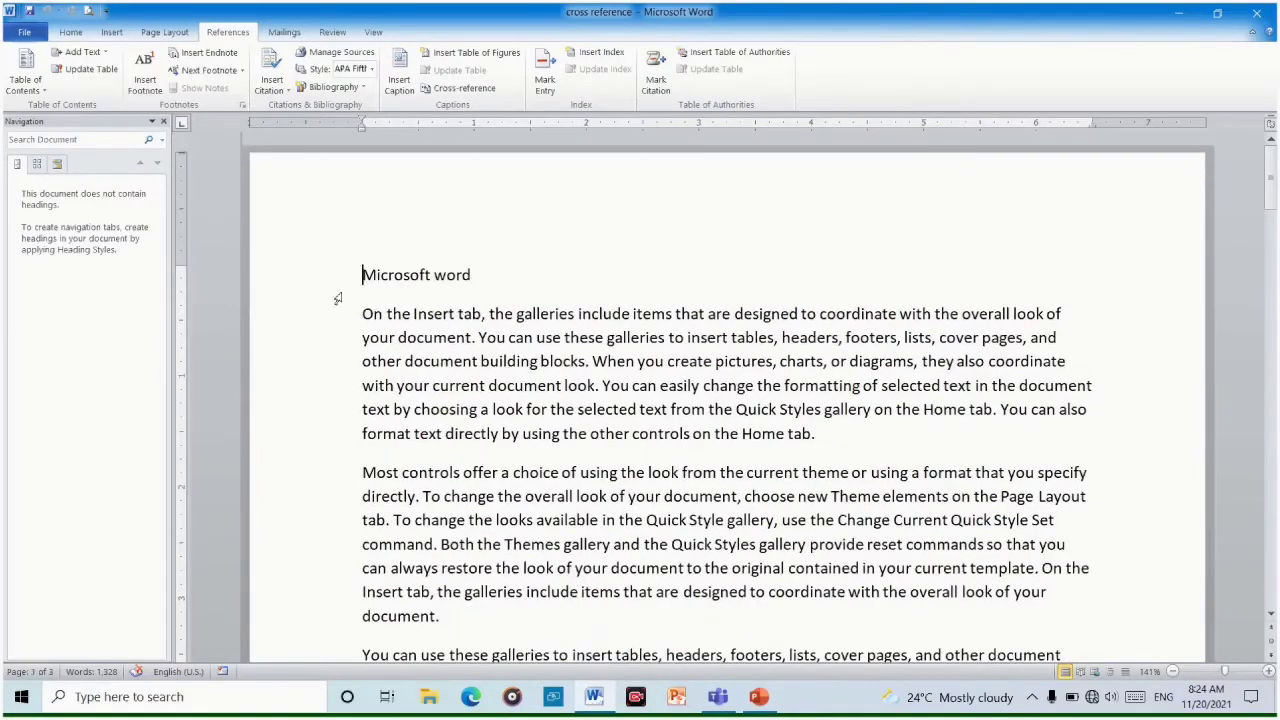
Insert a footnote before "designed" in the first paragraph with the note text "Style"
scroll(550, 285, down, 3)
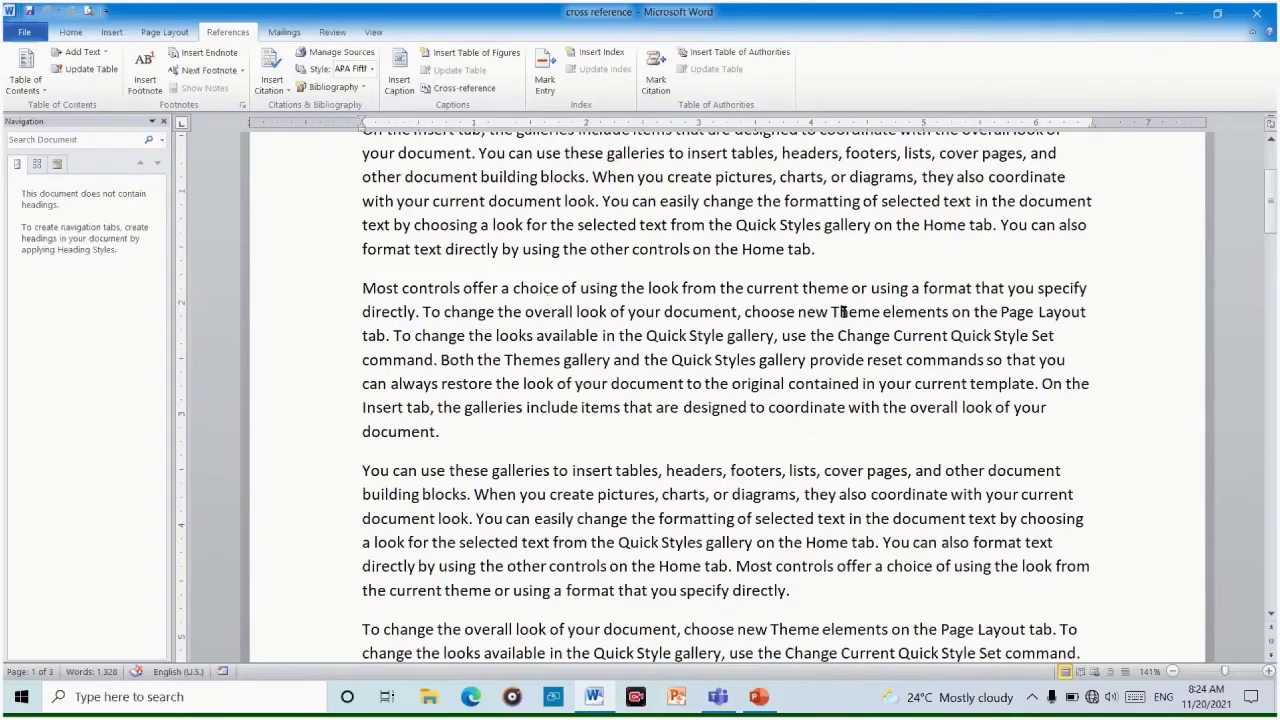
scroll(843, 313, up, 3)
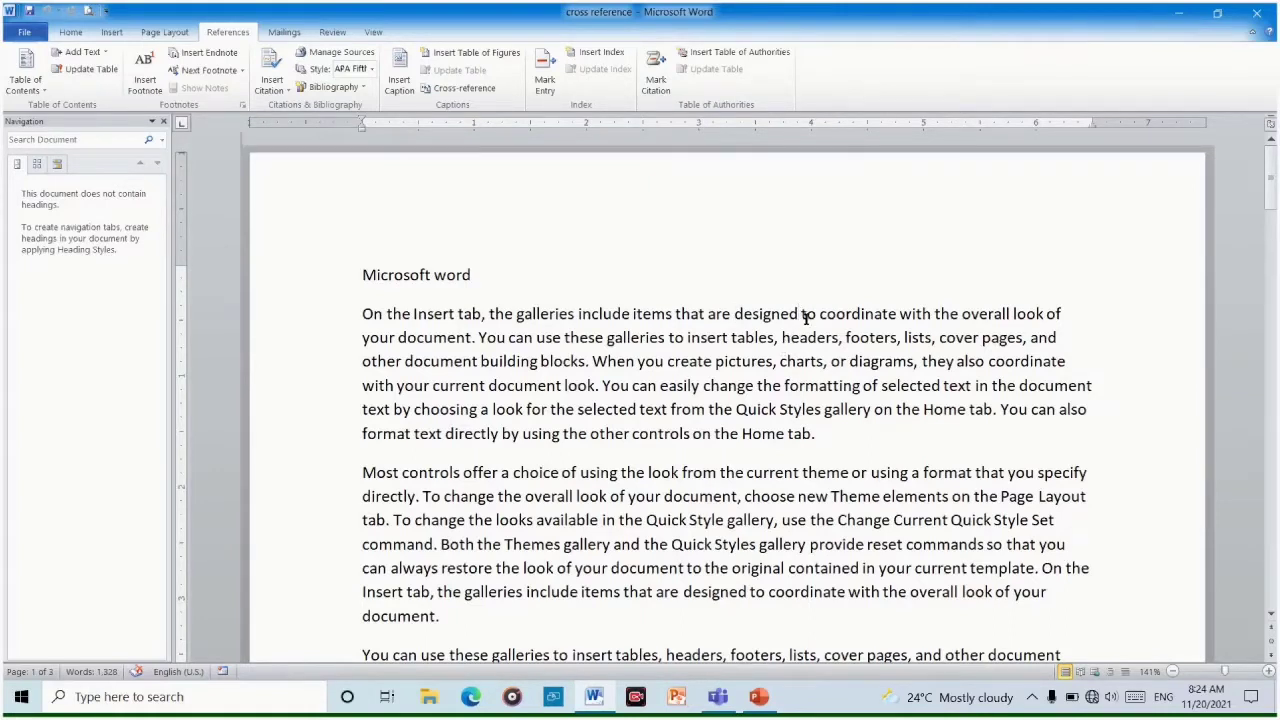
click(797, 318)
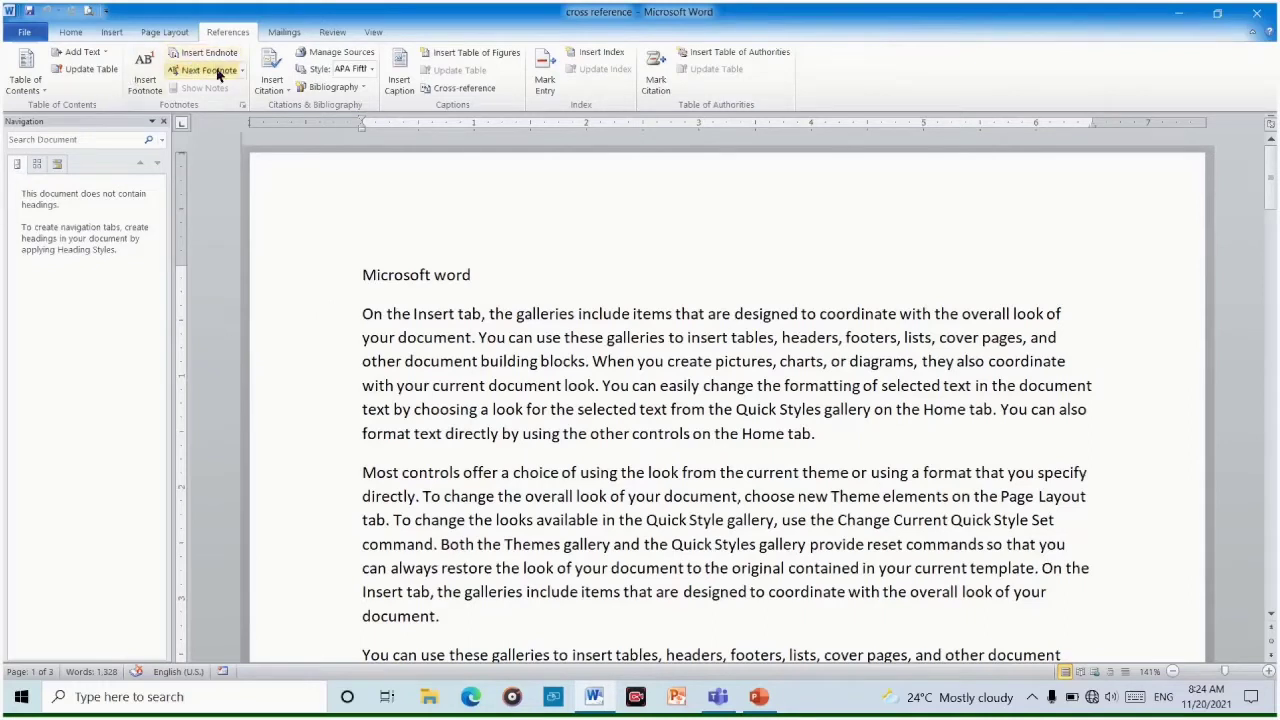
click(143, 80)
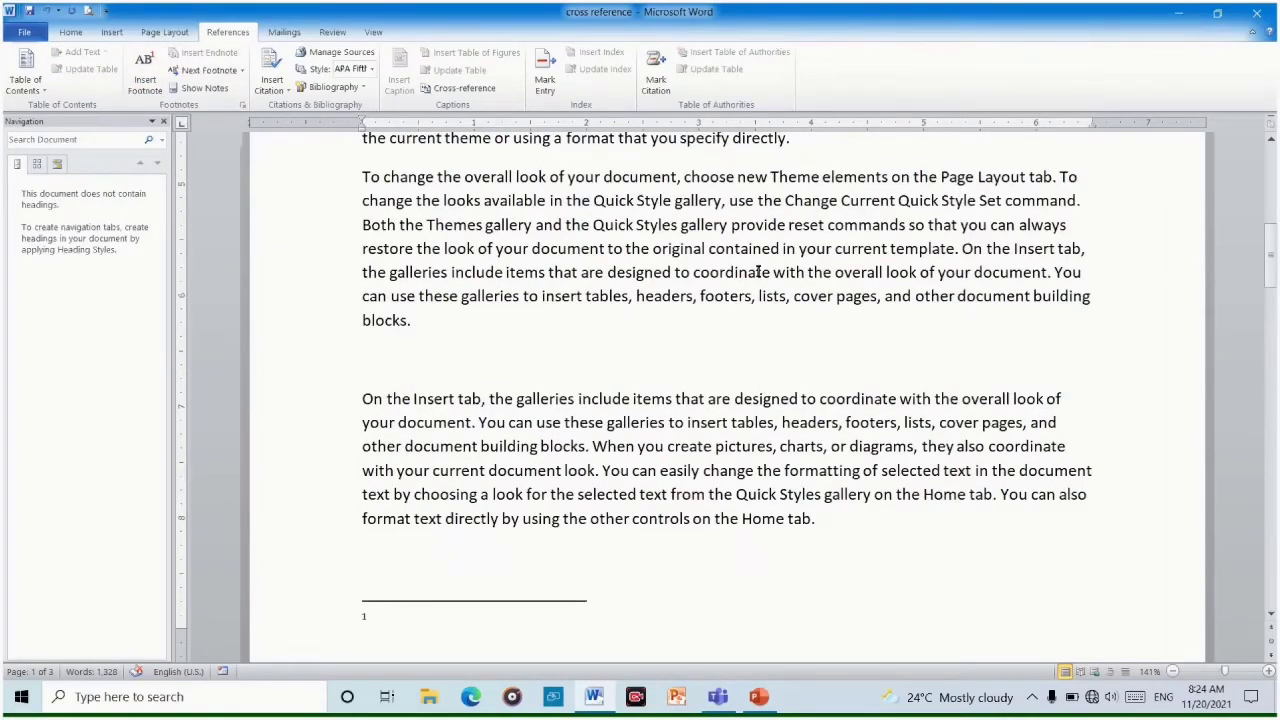
text(Style)
scroll(731, 303, up, 10)
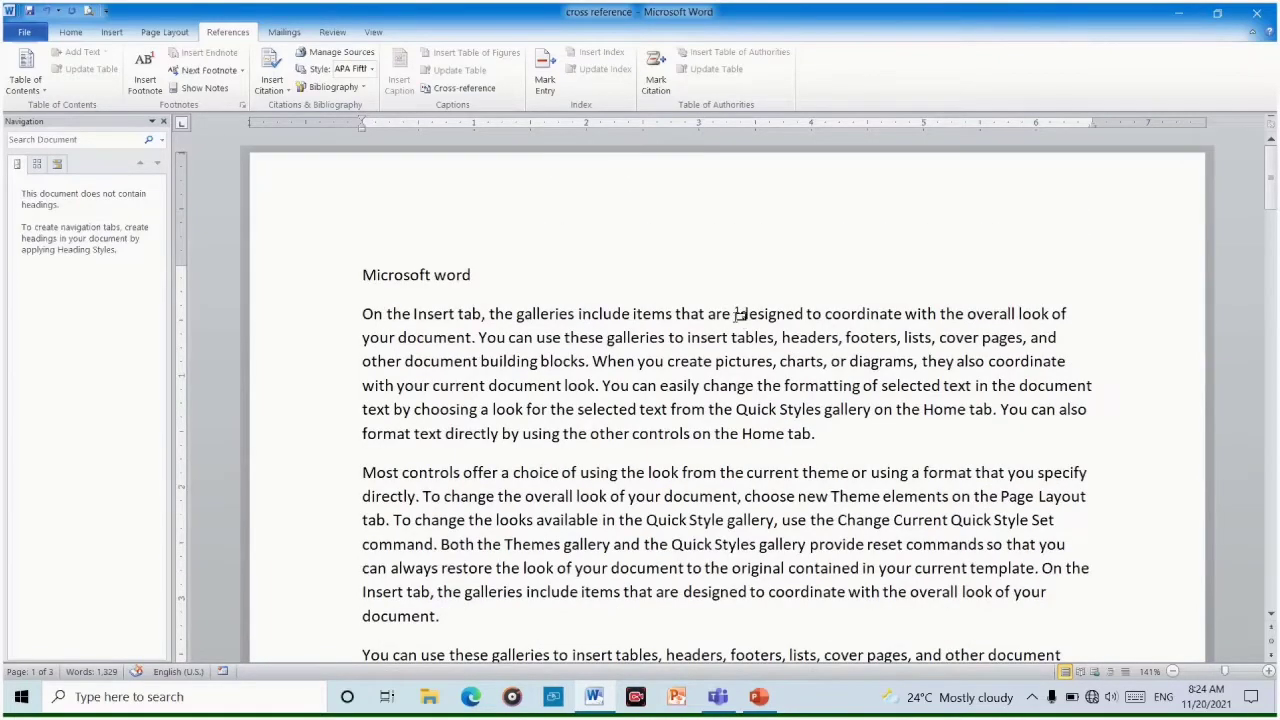
mouse_move(745, 311)
Insert a footnote before "theme" in the first line of the second paragraph with the note text "Template"
click(808, 476)
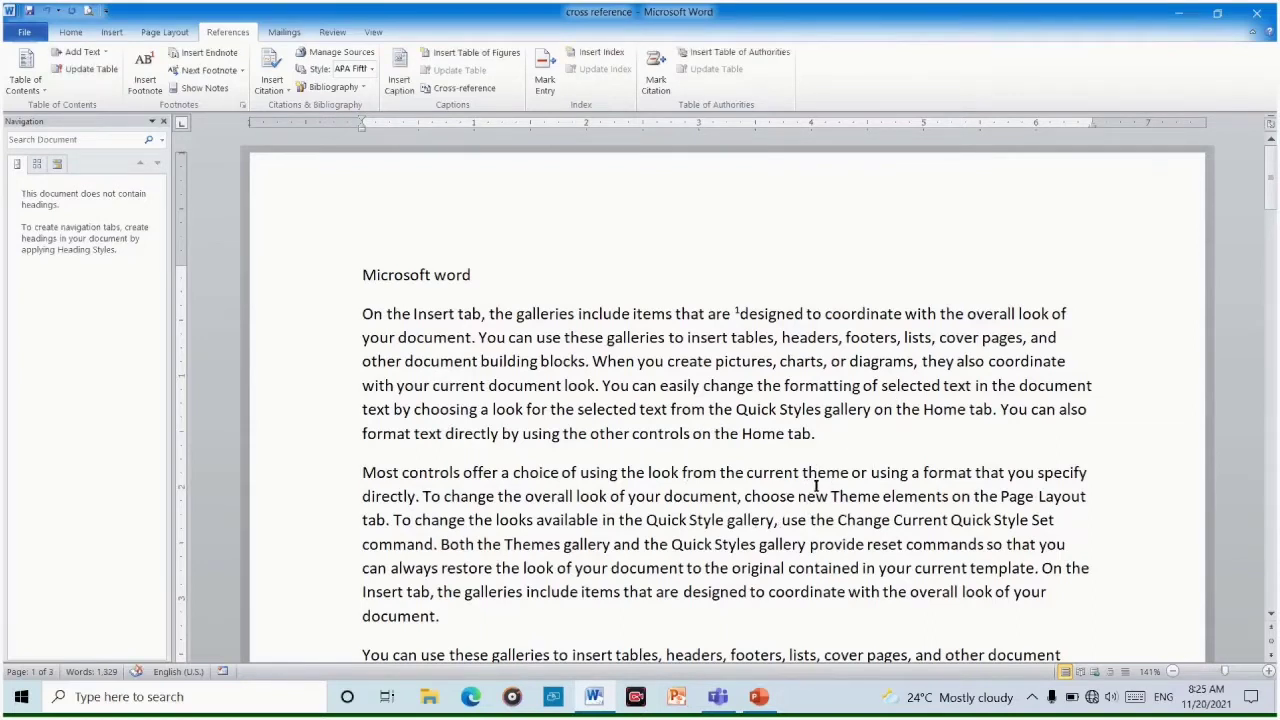
click(145, 78)
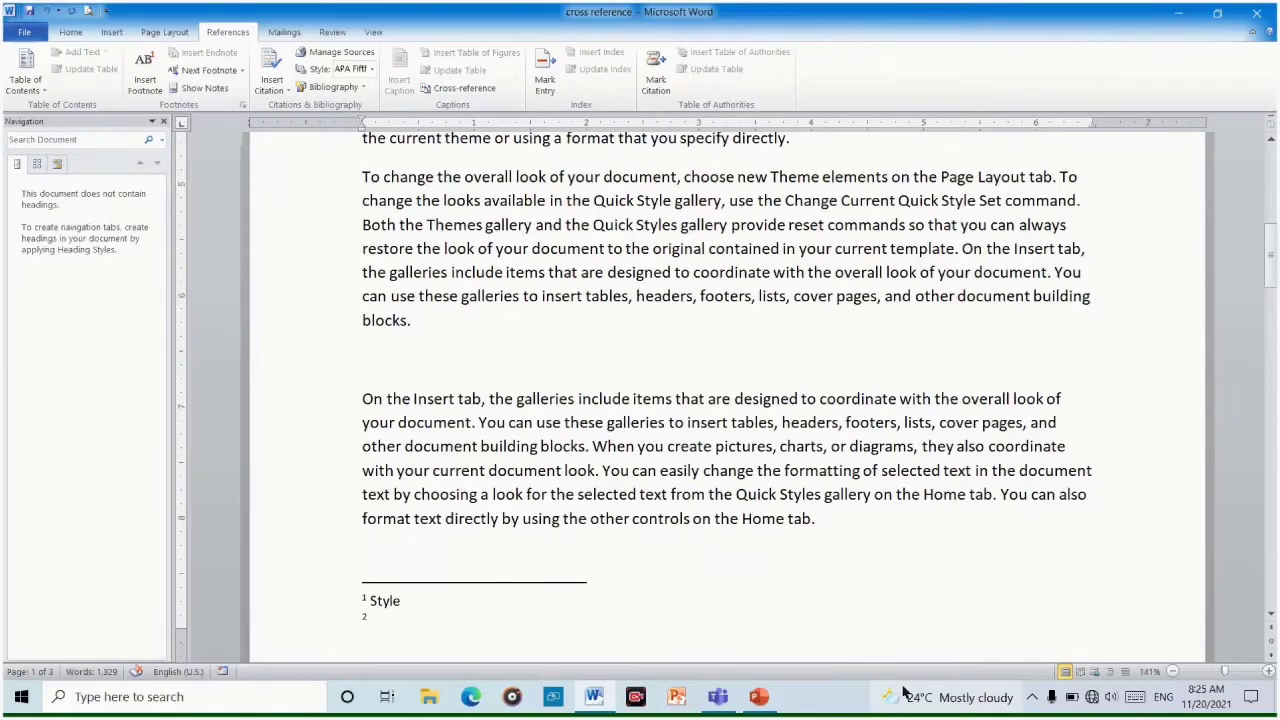
mouse_move(903, 690)
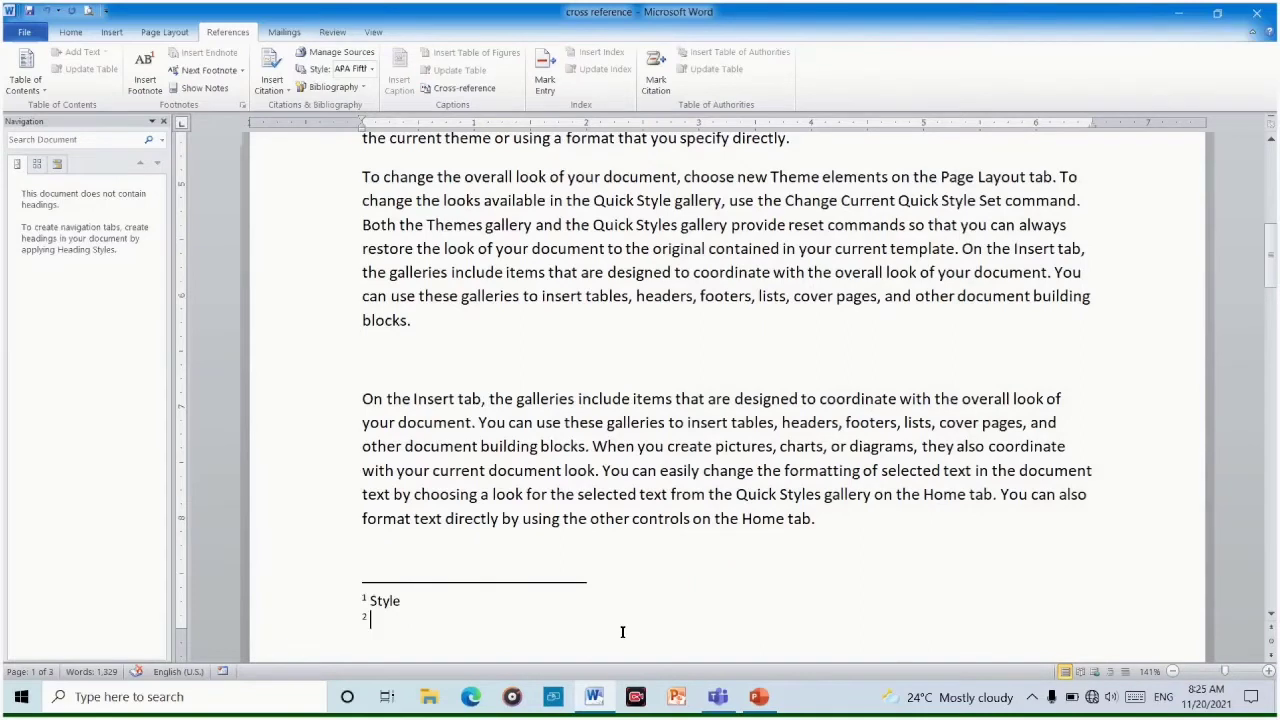
text(Template)
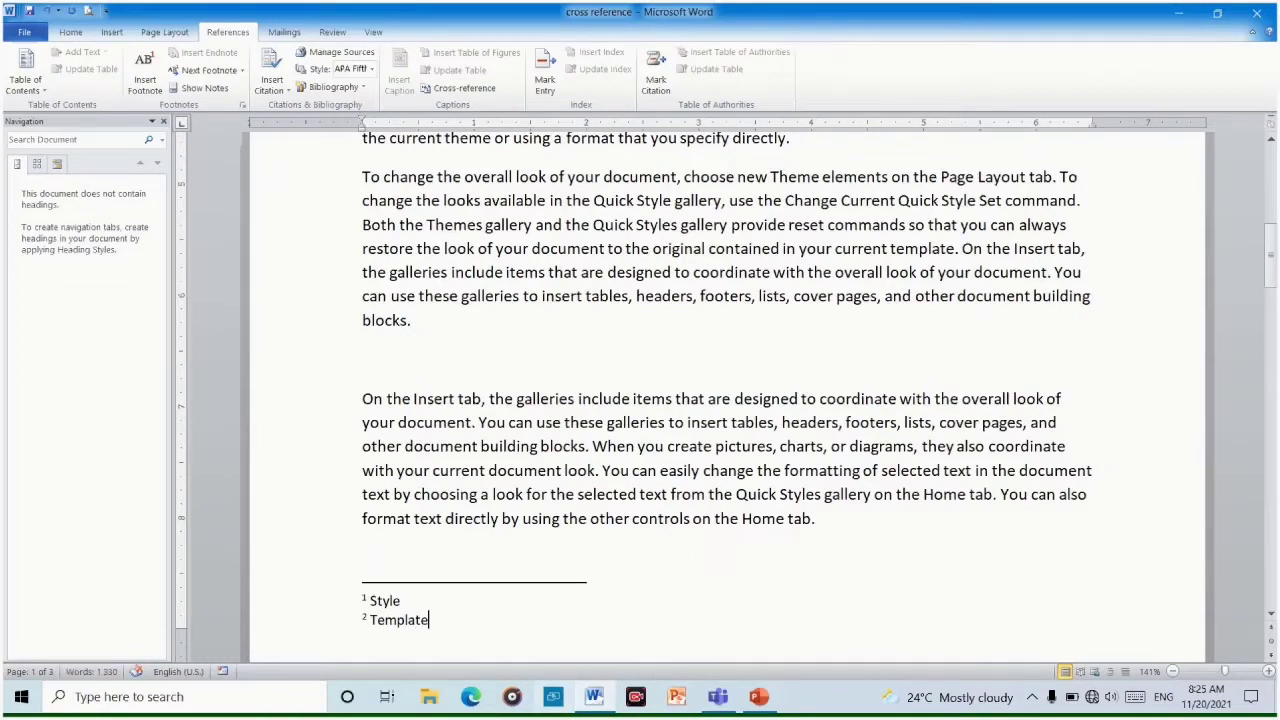
click(665, 585)
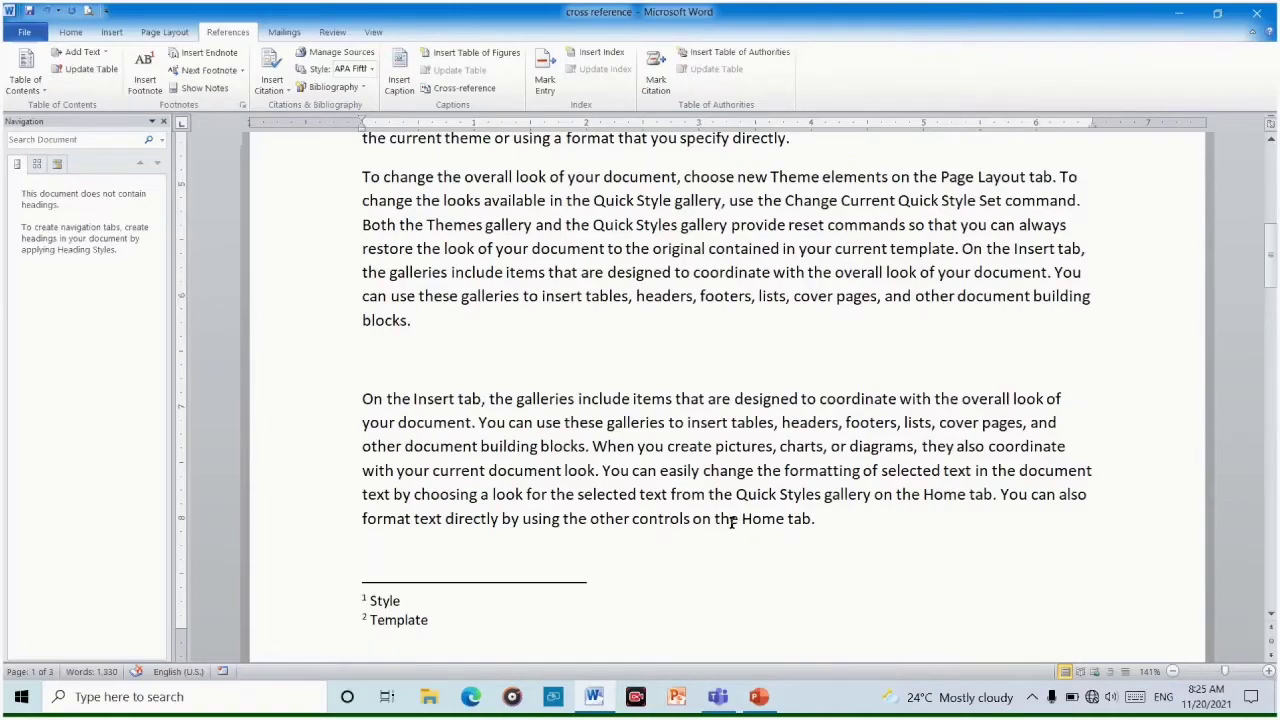
Examine the two footnote marks in the opening paragraphs and their notes at the foot of page 1
scroll(732, 521, down, 3)
scroll(732, 521, up, 10)
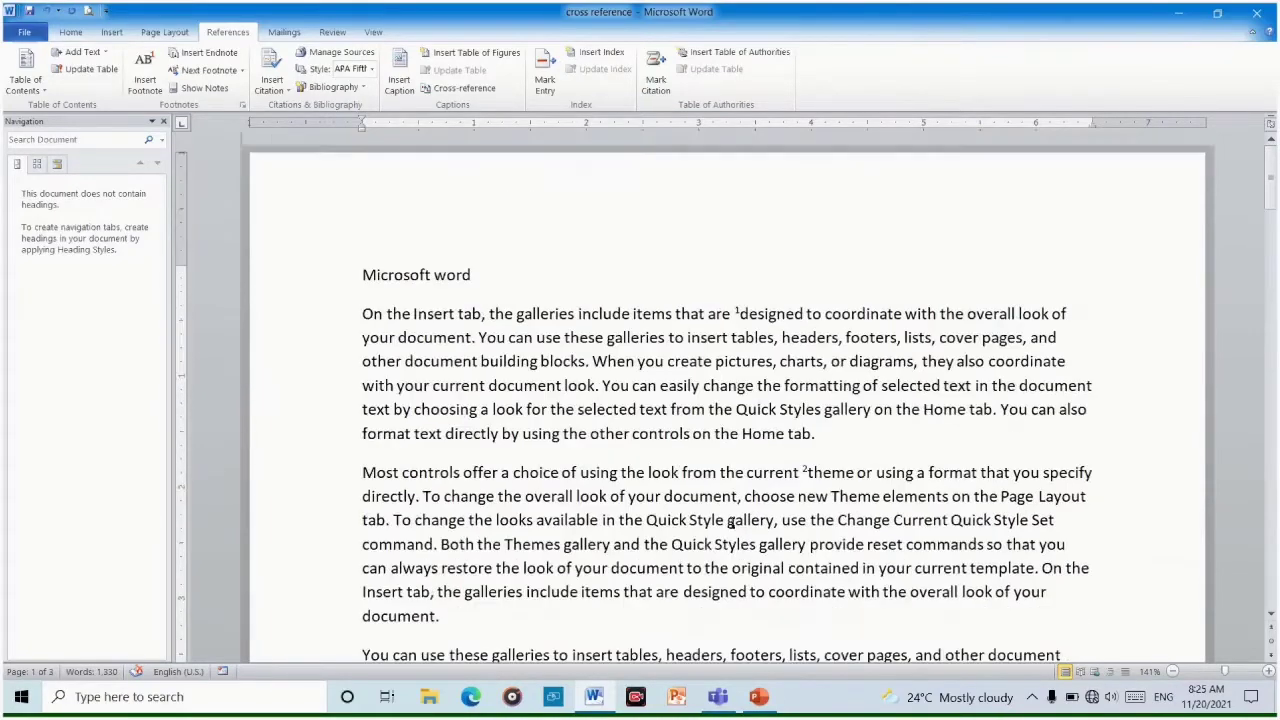
scroll(732, 521, down, 10)
scroll(574, 449, up, 7)
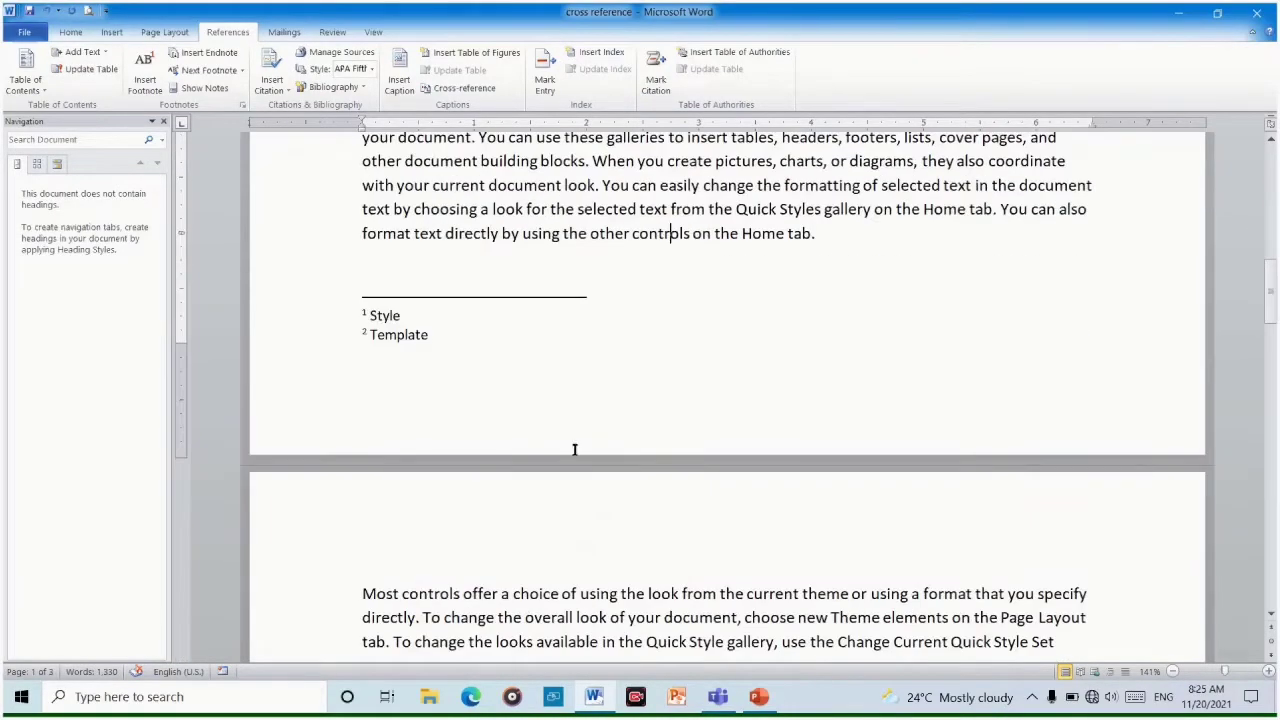
scroll(670, 340, up, 5)
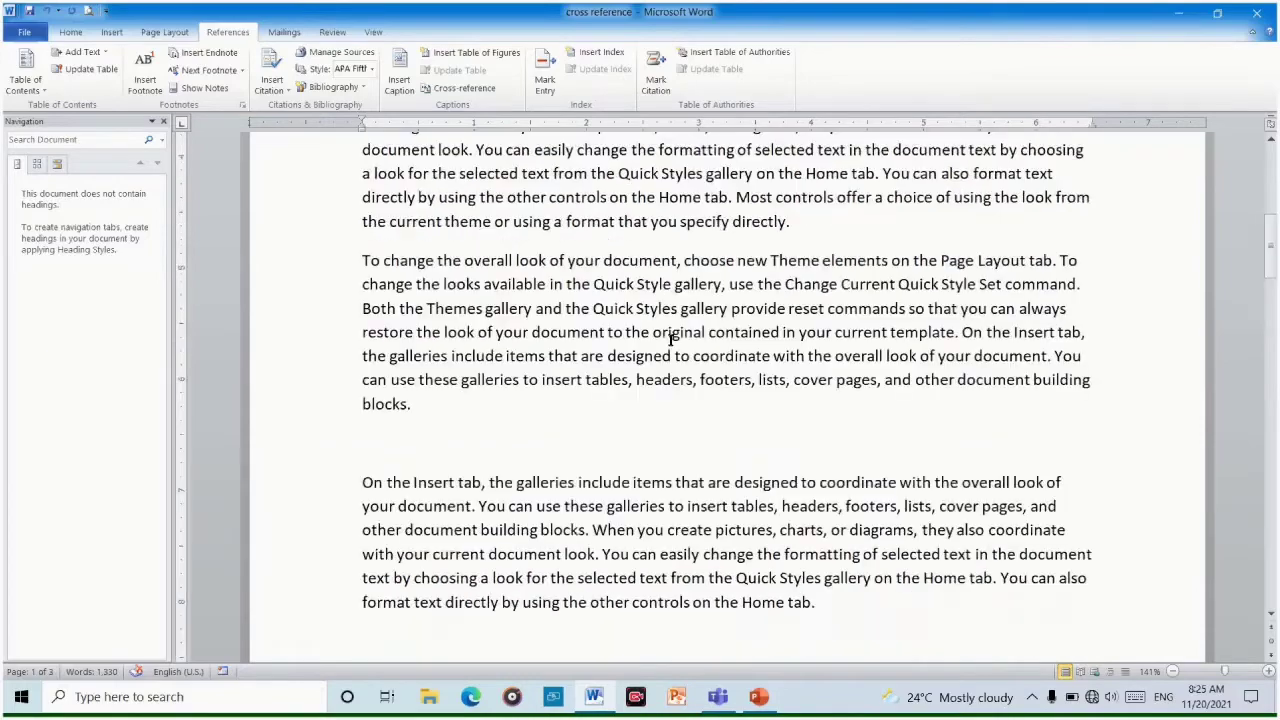
scroll(670, 340, up, 3)
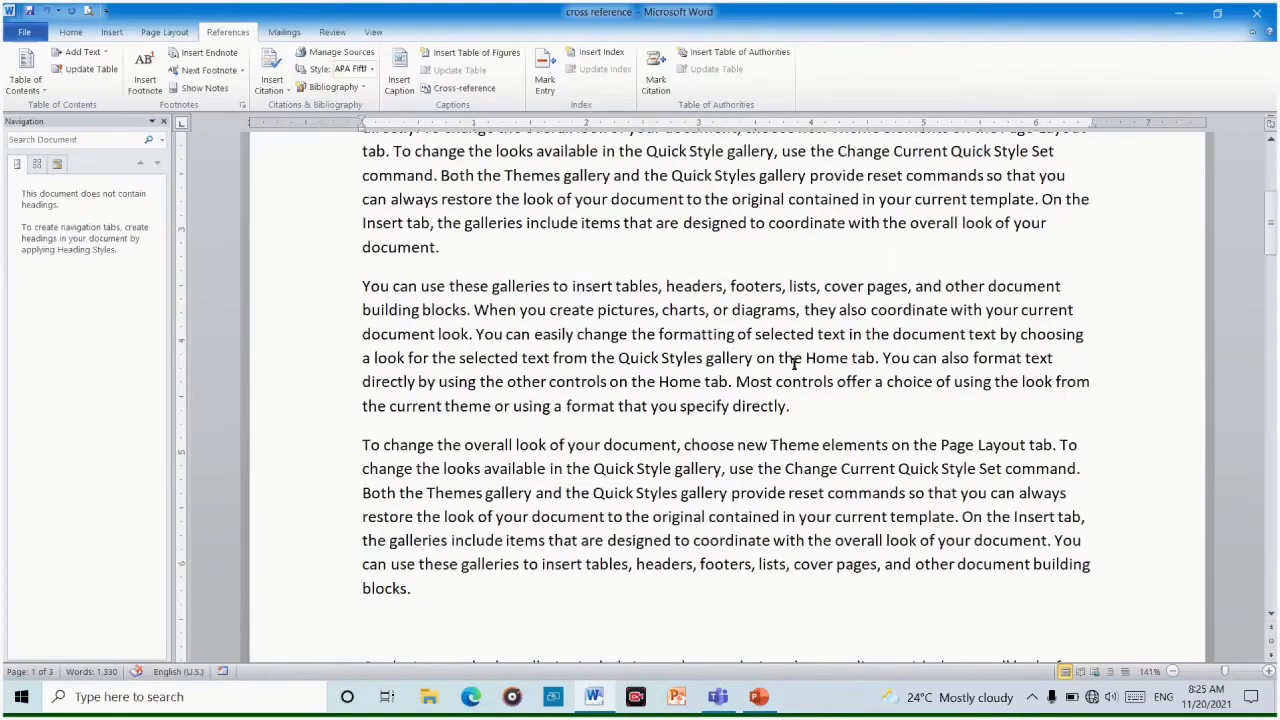
scroll(795, 363, down, 5)
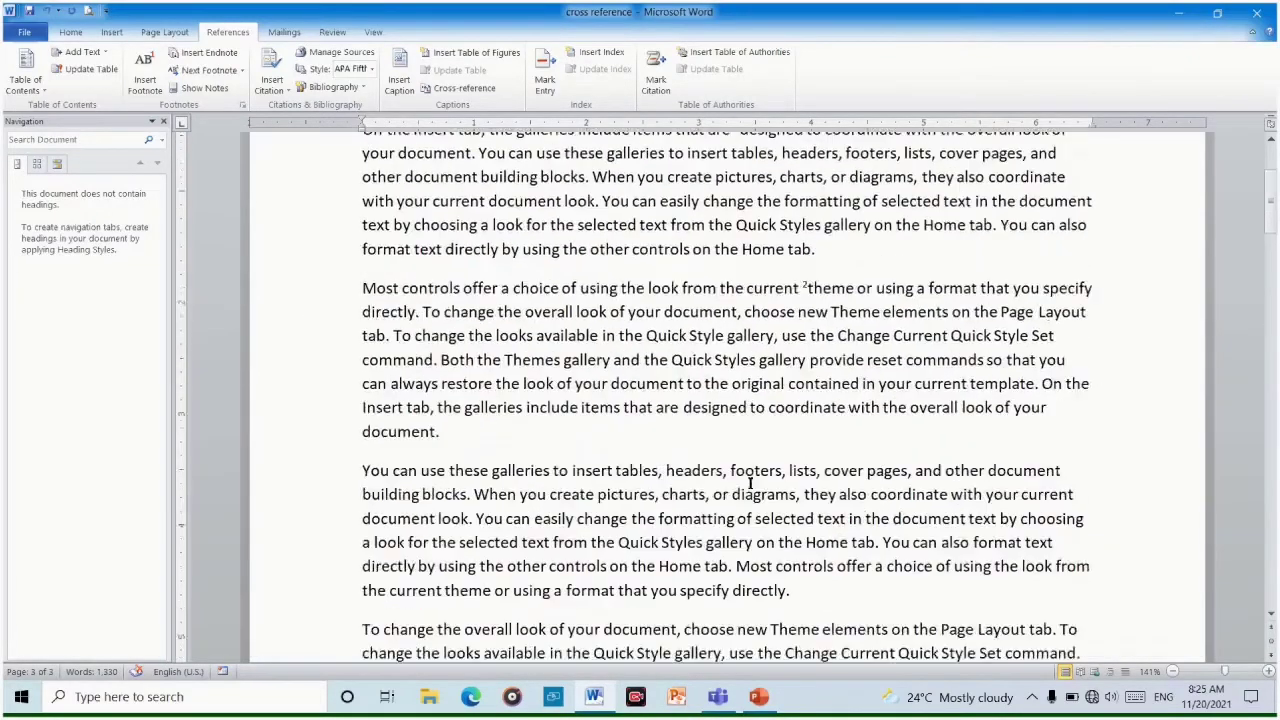
scroll(750, 484, up, 3)
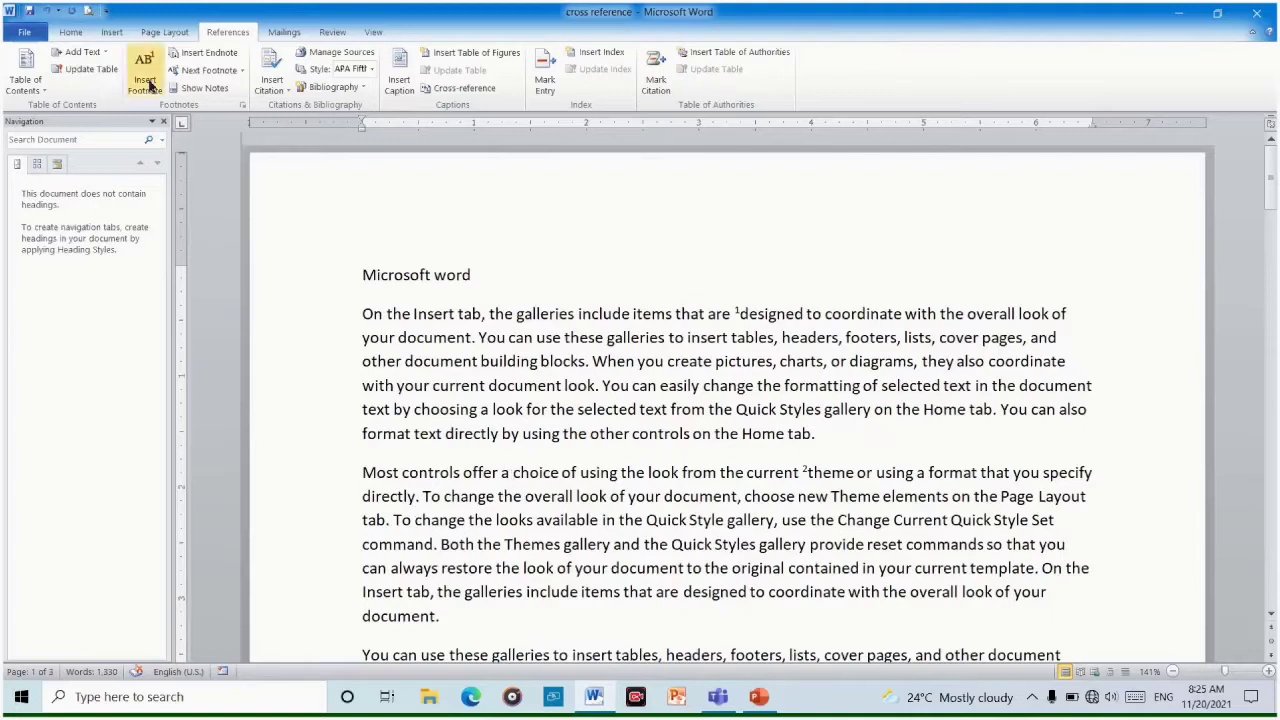
Insert an endnote with the note text "Select" and return to the body text around the Microsoft Excel heading
click(214, 58)
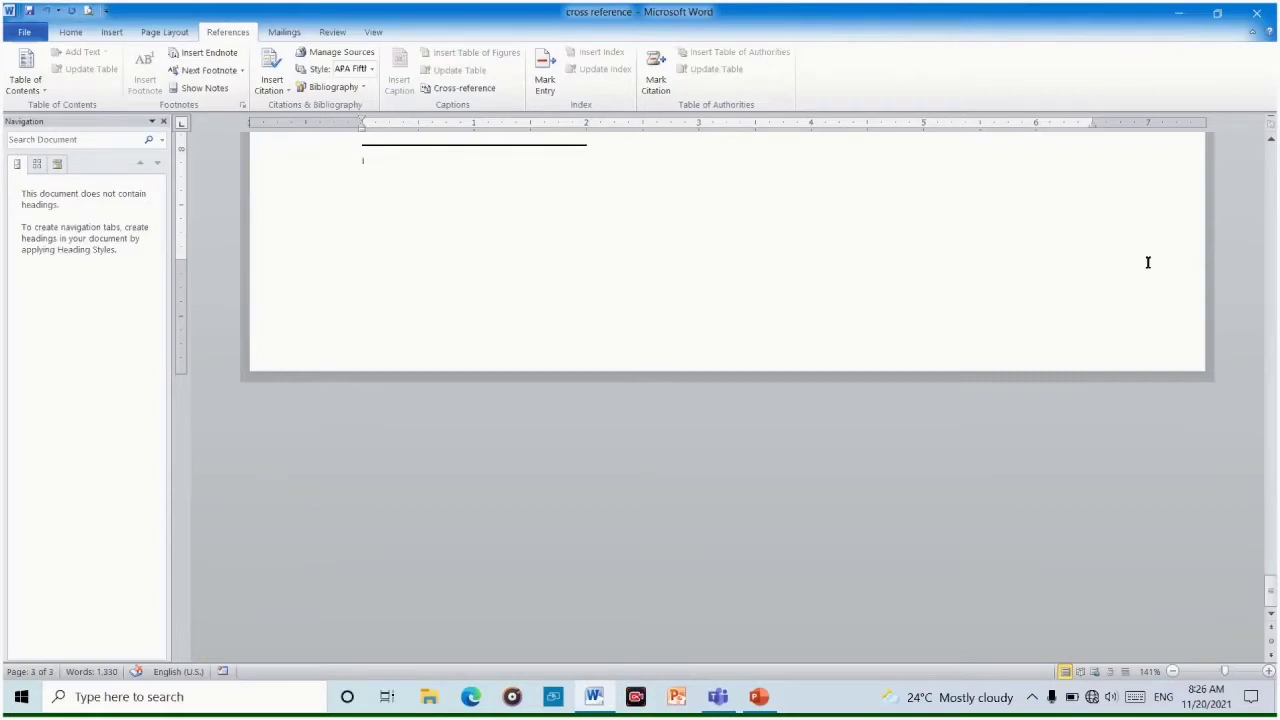
text(D)
key(BackSpace)
text(Select)
scroll(995, 218, up, 10)
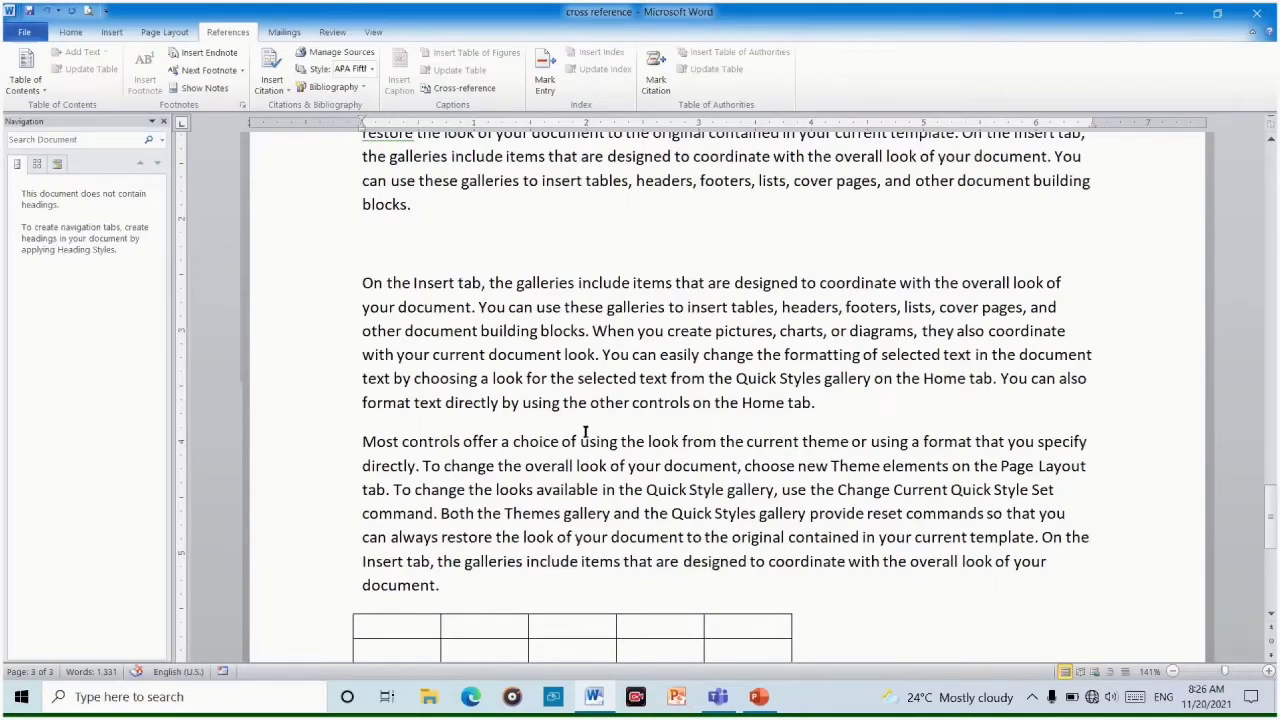
scroll(791, 441, up, 3)
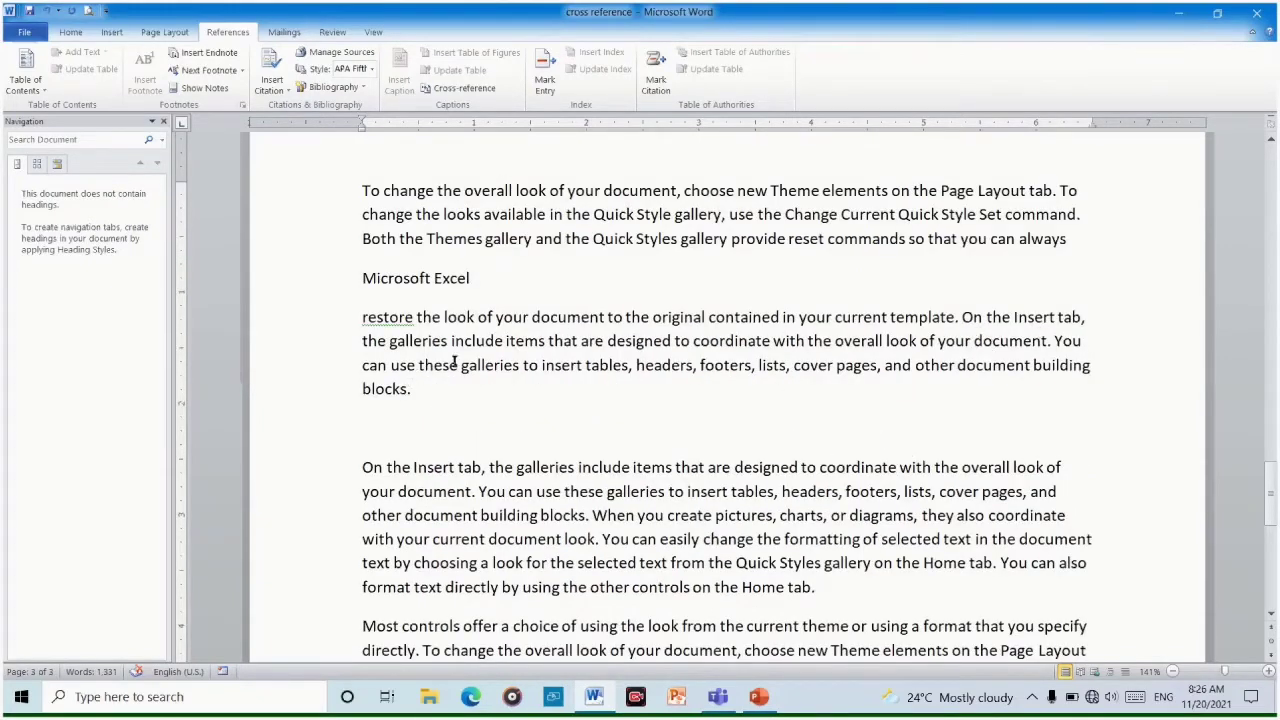
scroll(742, 397, up, 3)
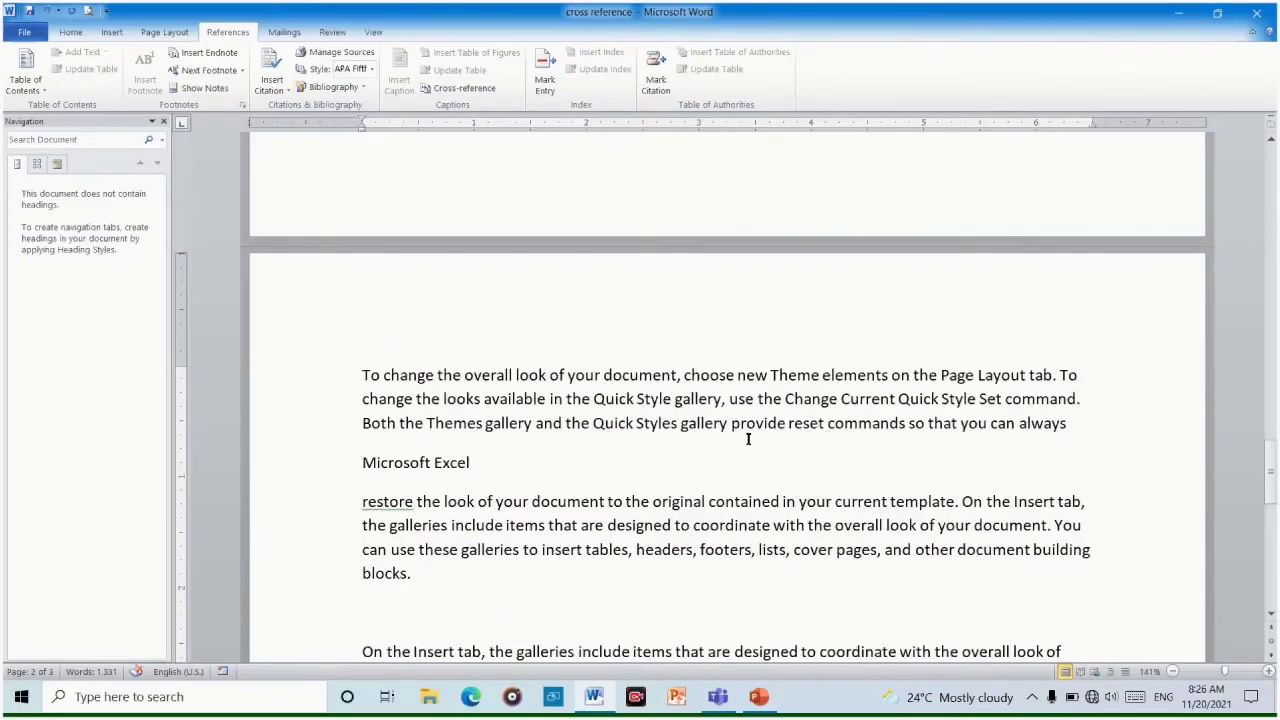
Insert an endnote before "document" in the "You can use these galleries" paragraph low on page 2, with the note text "File"
scroll(645, 435, up, 6)
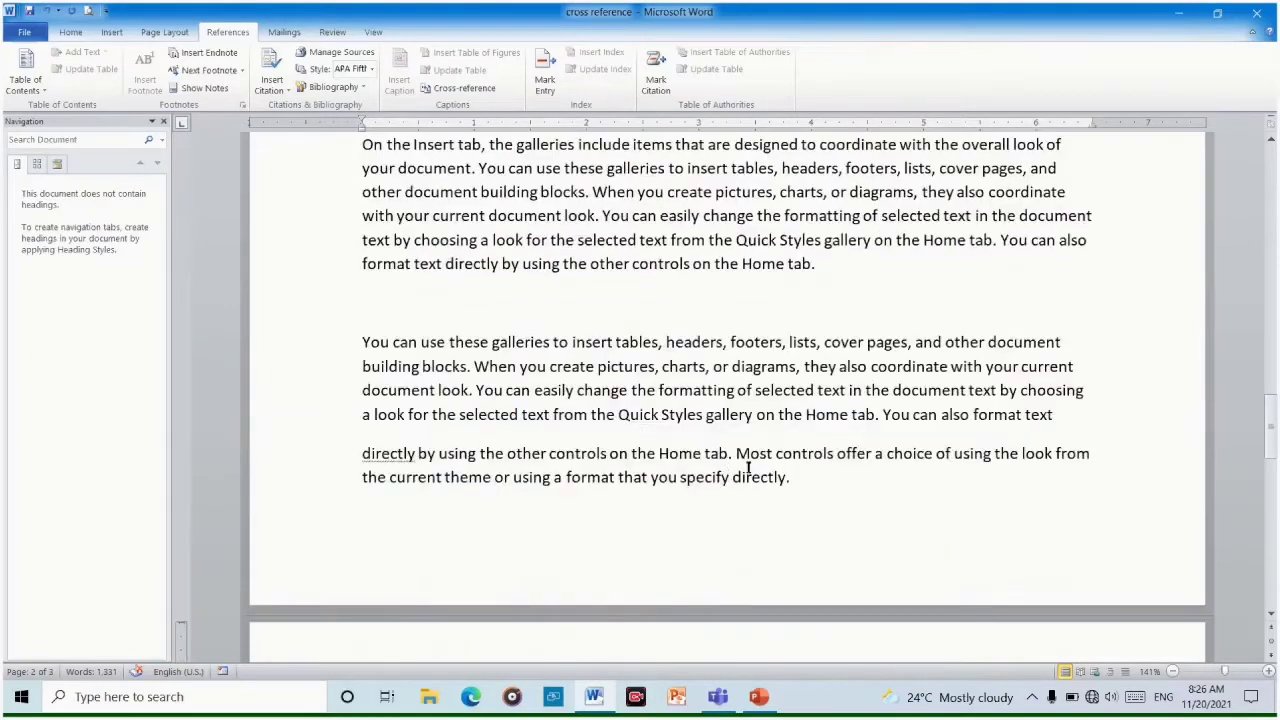
click(988, 342)
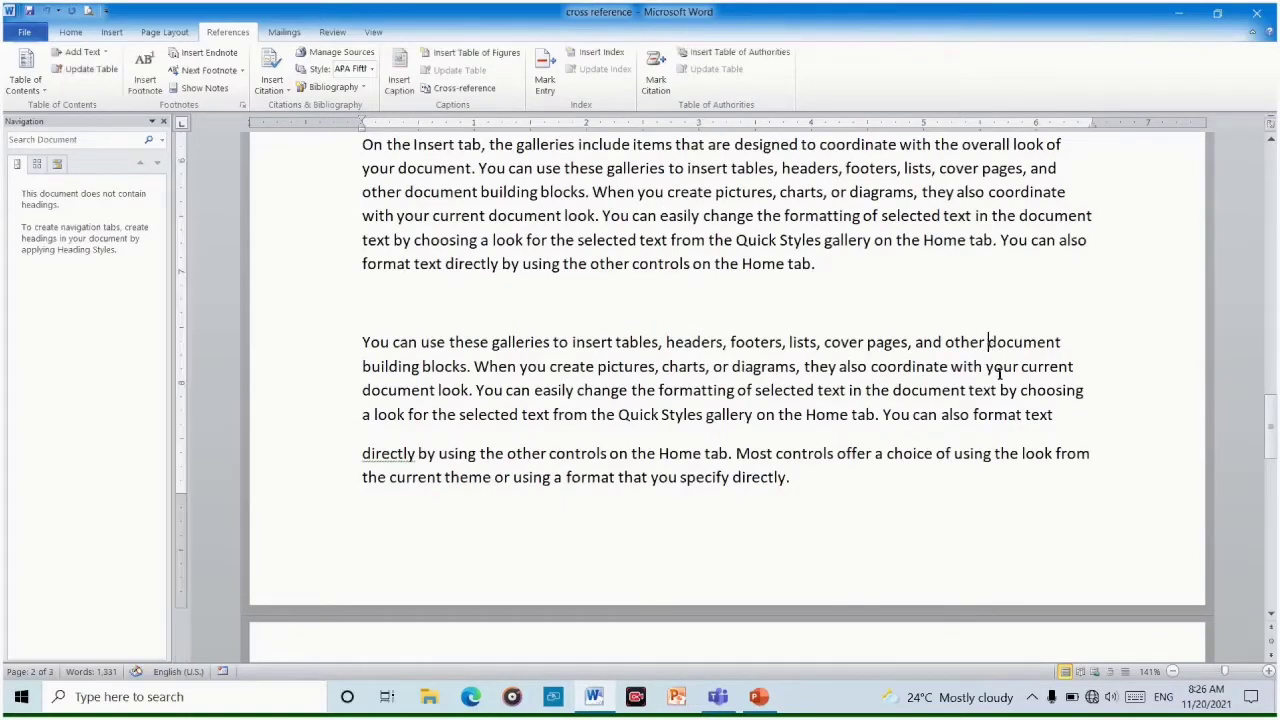
click(214, 60)
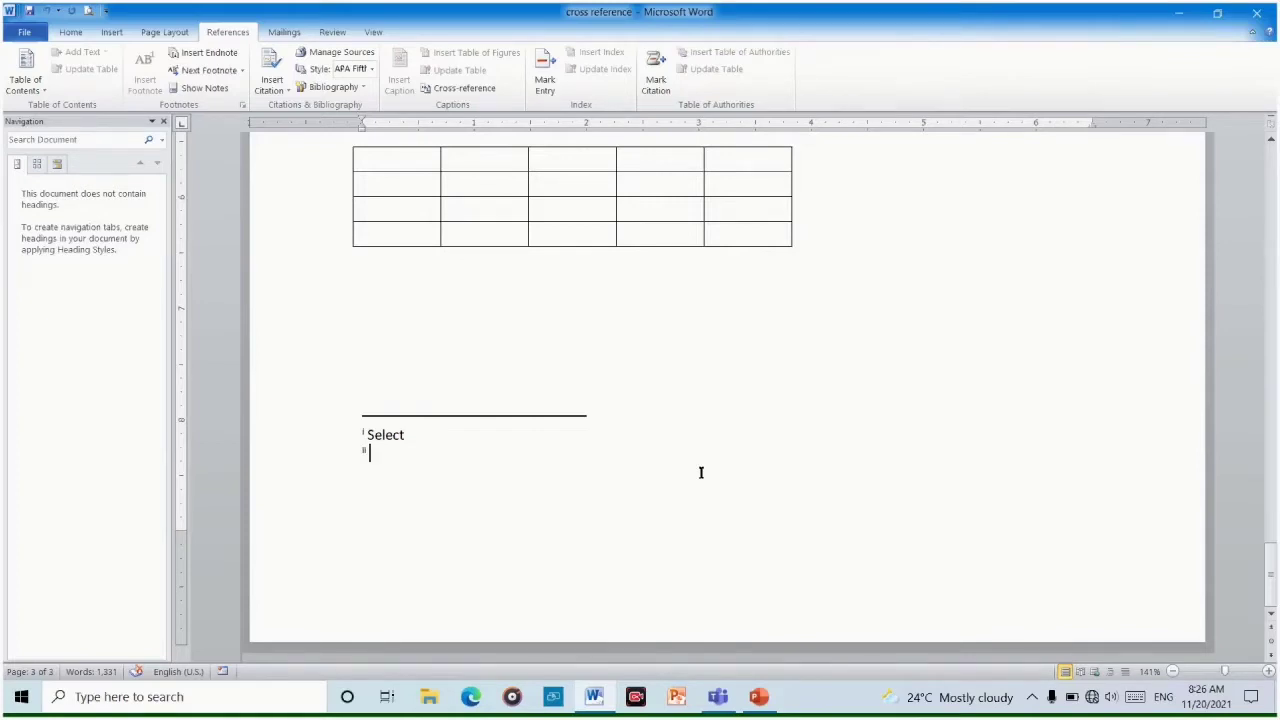
text(Fill)
key(BackSpace)
text(e)
Delete the footnote whose mark stands before "designed" in the first paragraph under the Microsoft word heading
scroll(749, 477, up, 10)
scroll(749, 487, up, 15)
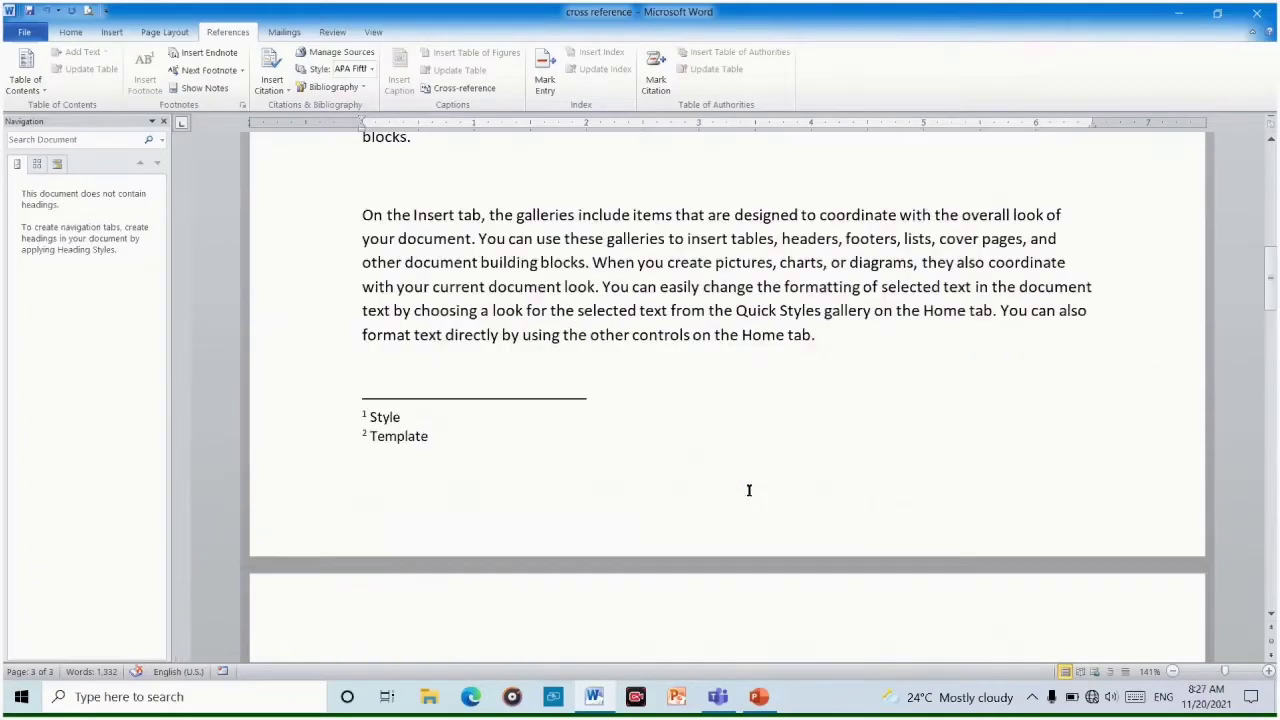
scroll(749, 490, up, 4)
scroll(749, 490, down, 5)
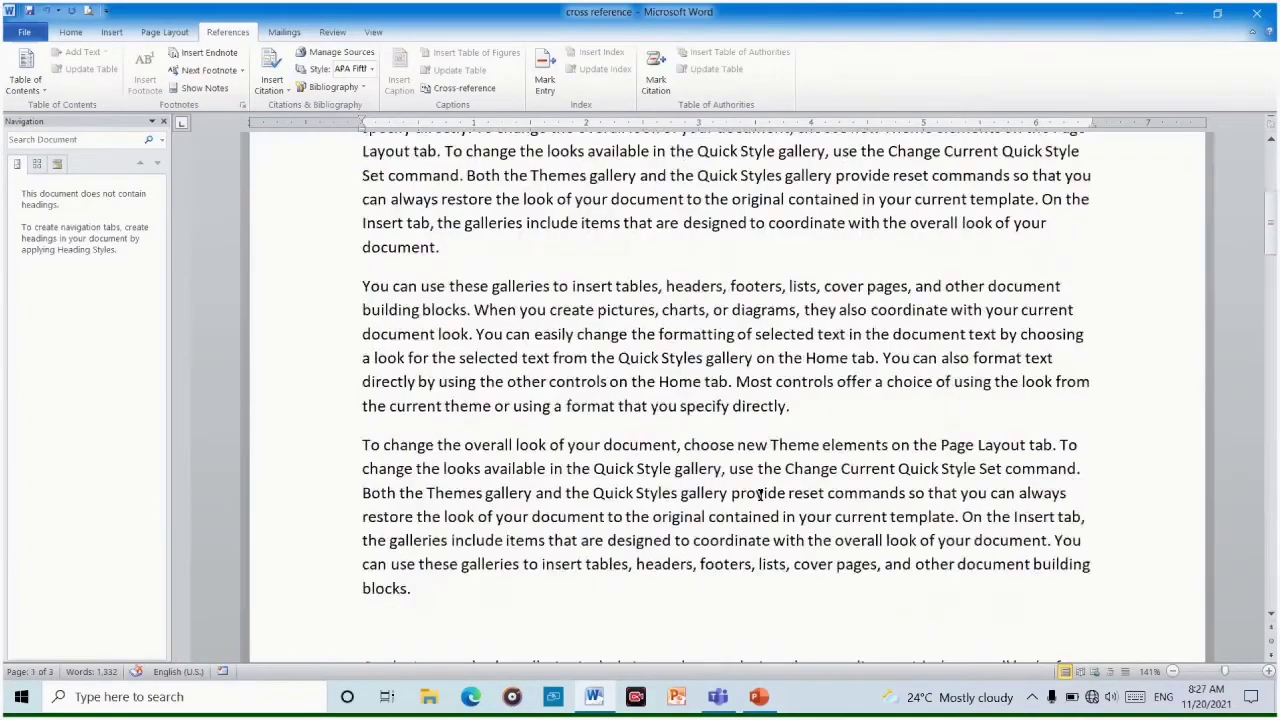
scroll(770, 460, up, 3)
scroll(770, 460, up, 4)
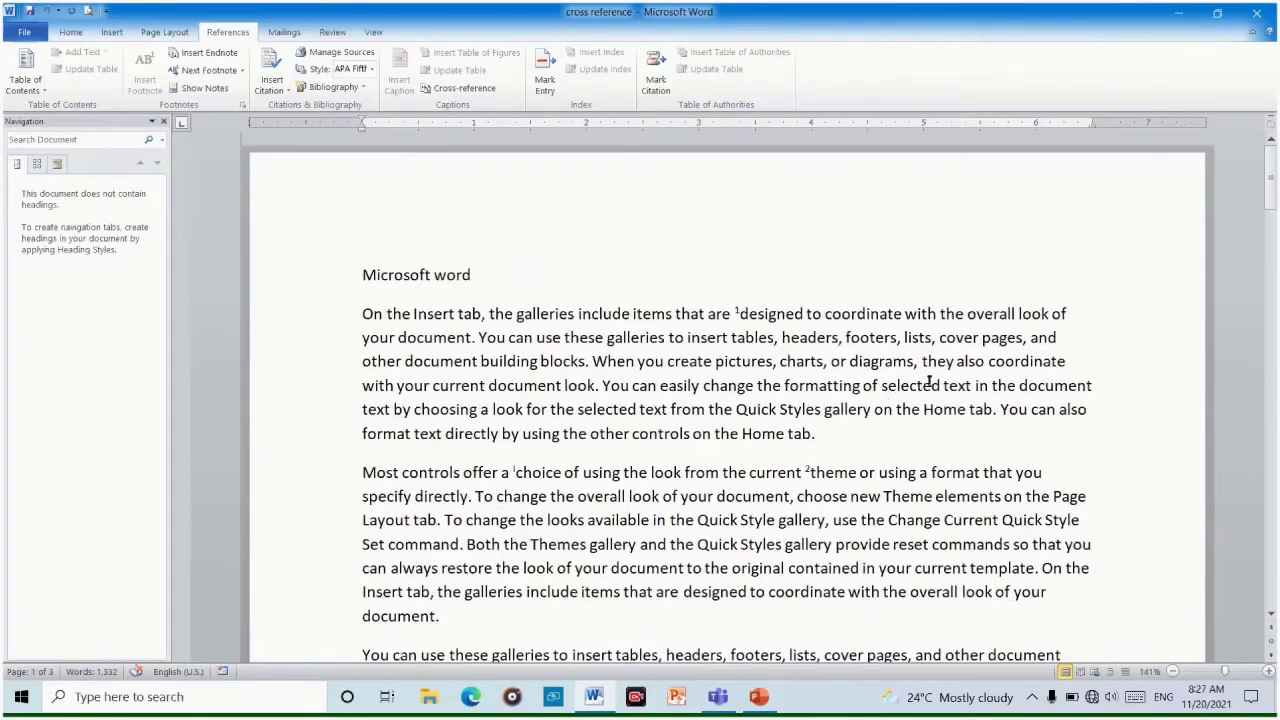
click(740, 313)
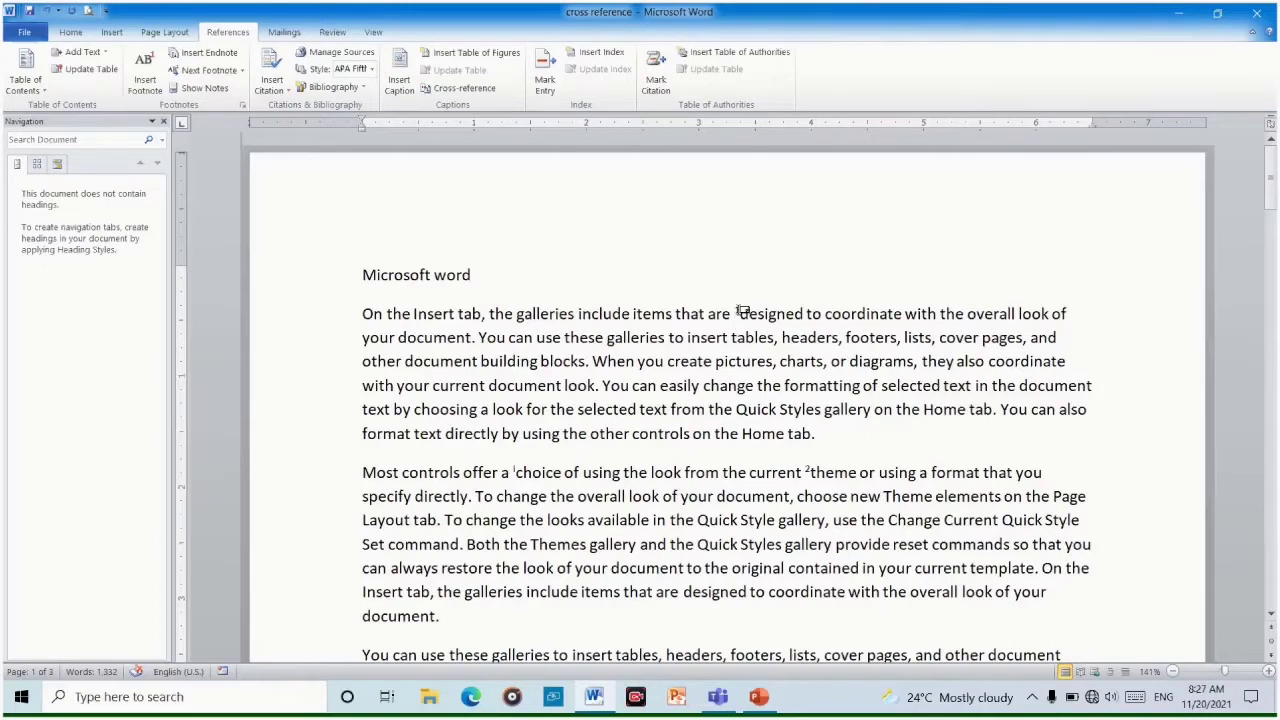
key(Delete)
key(Delete)
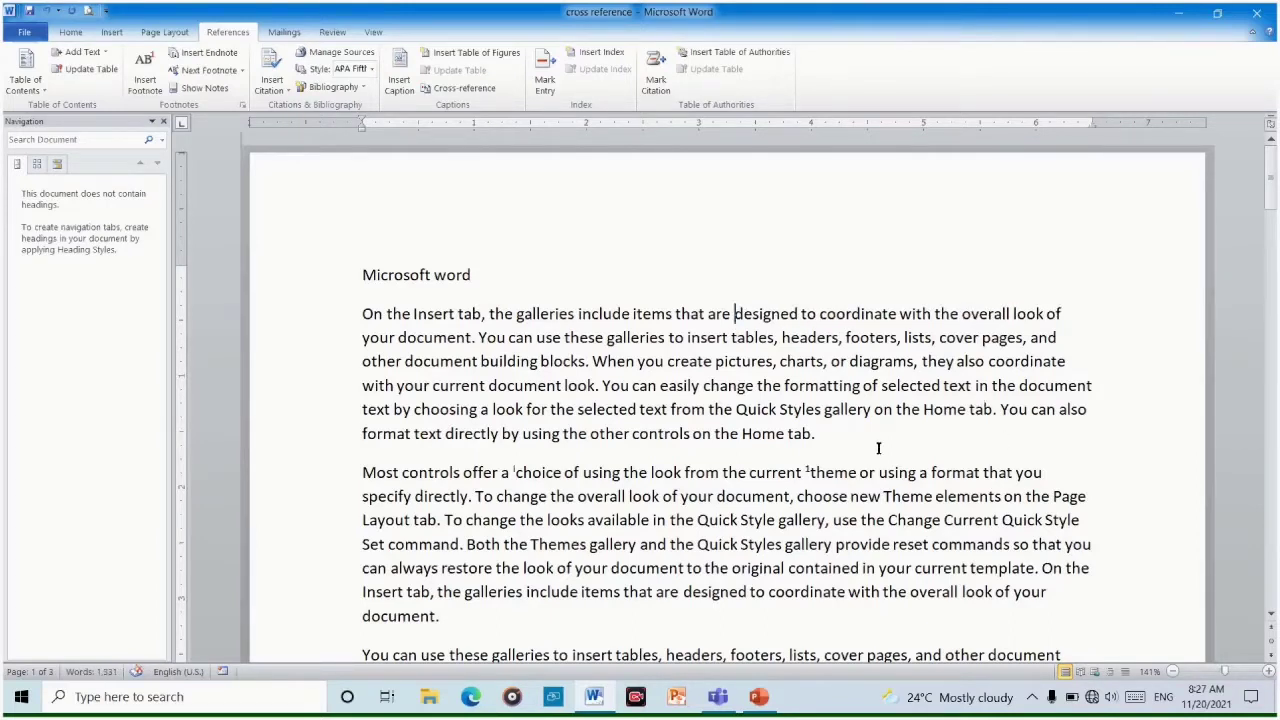
Delete the "Template" footnote by removing its mark before "theme" in the second paragraph
scroll(951, 558, down, 5)
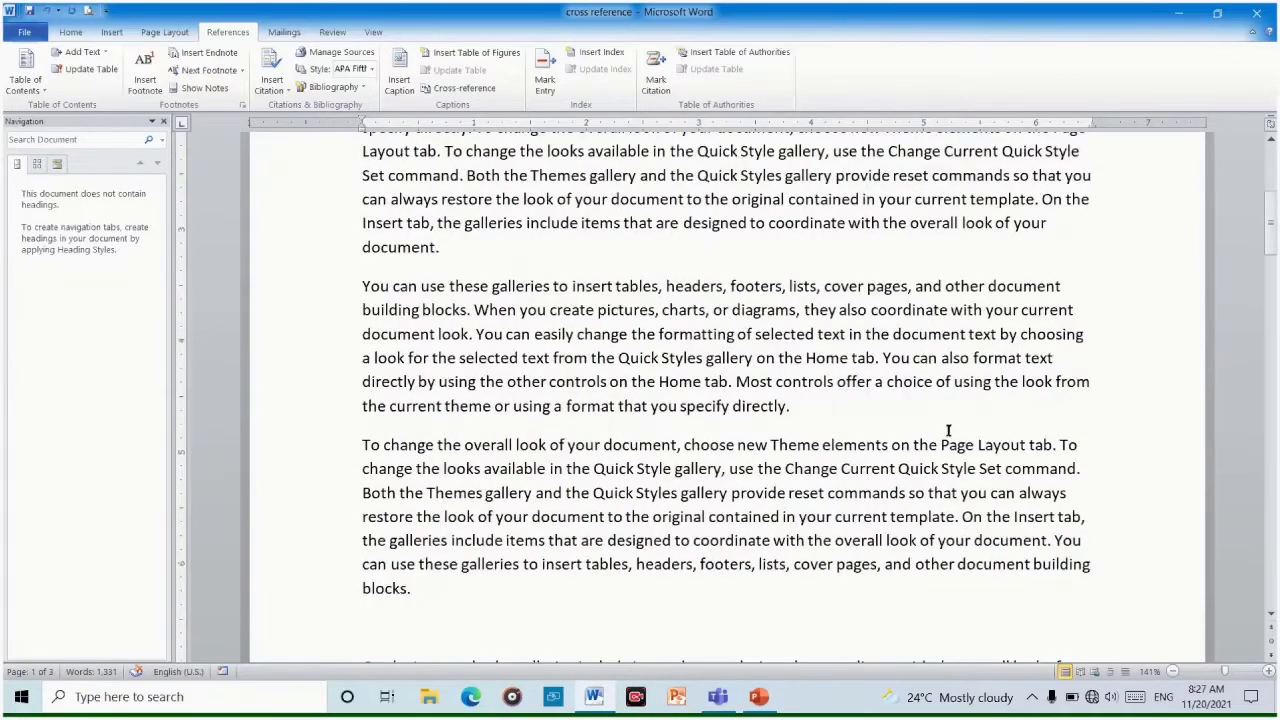
scroll(835, 350, down, 5)
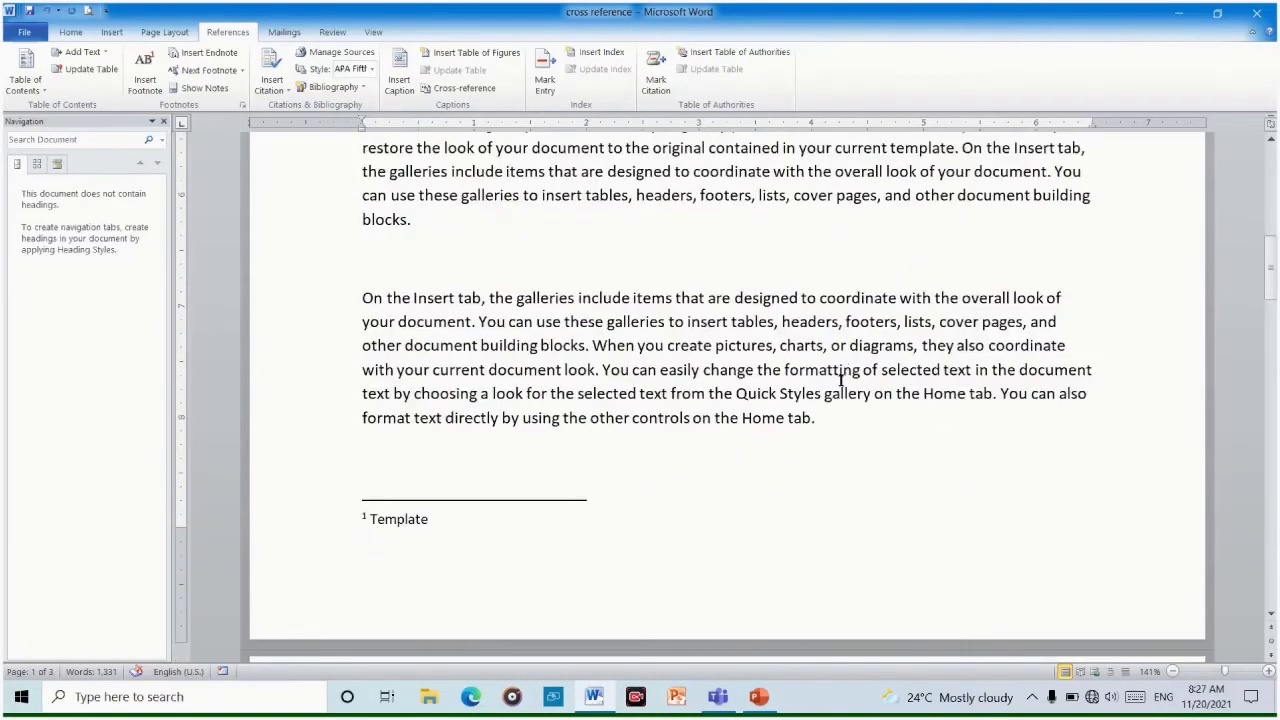
scroll(776, 352, down, 7)
scroll(780, 355, up, 9)
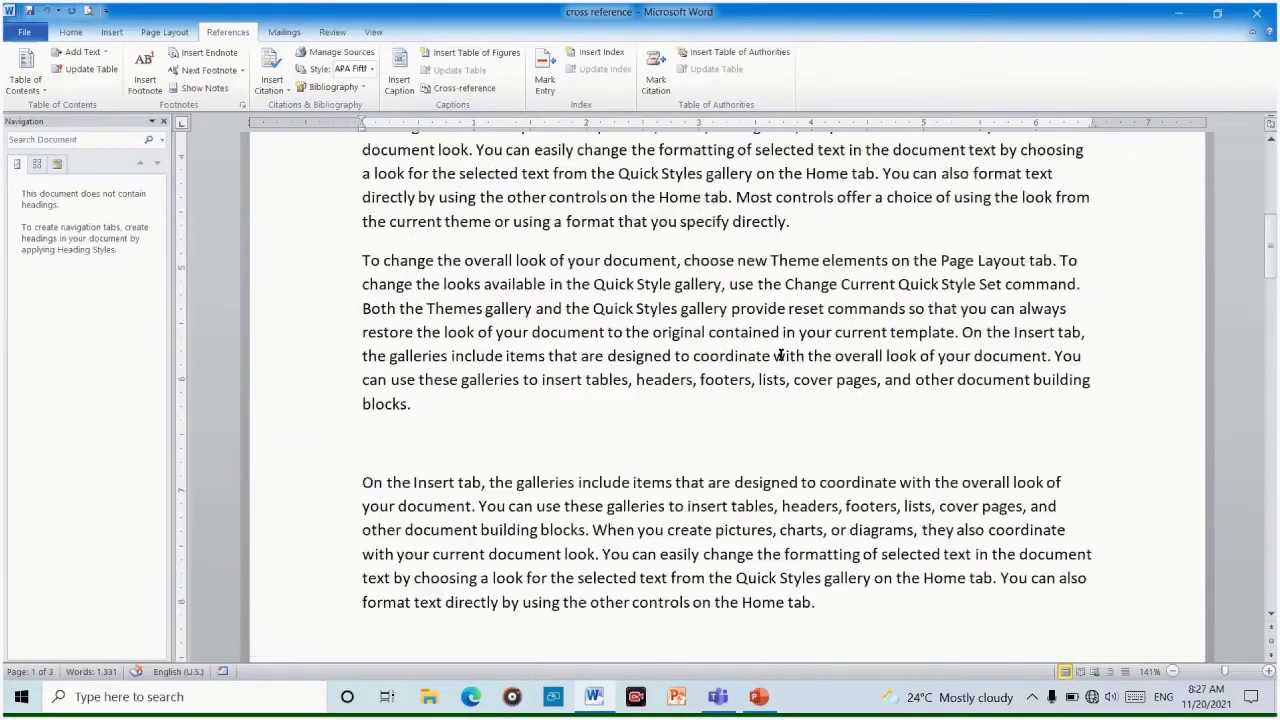
scroll(780, 355, down, 5)
scroll(783, 350, up, 3)
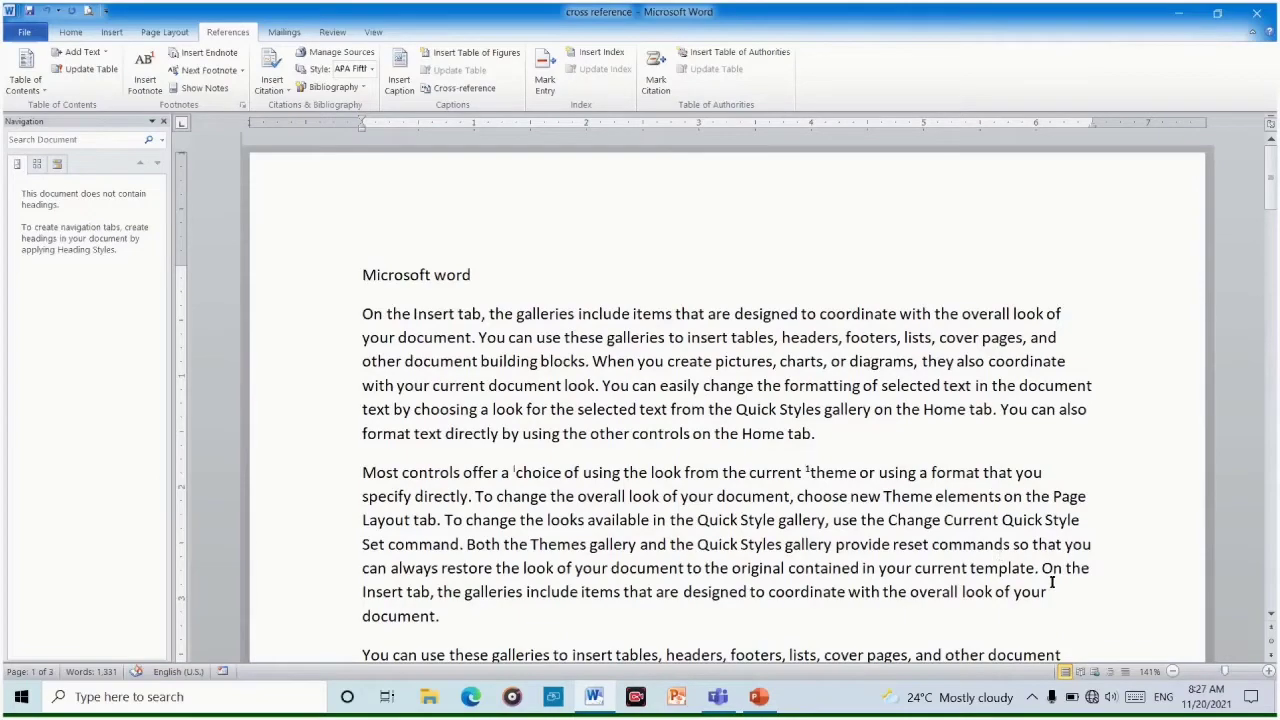
key(BackSpace)
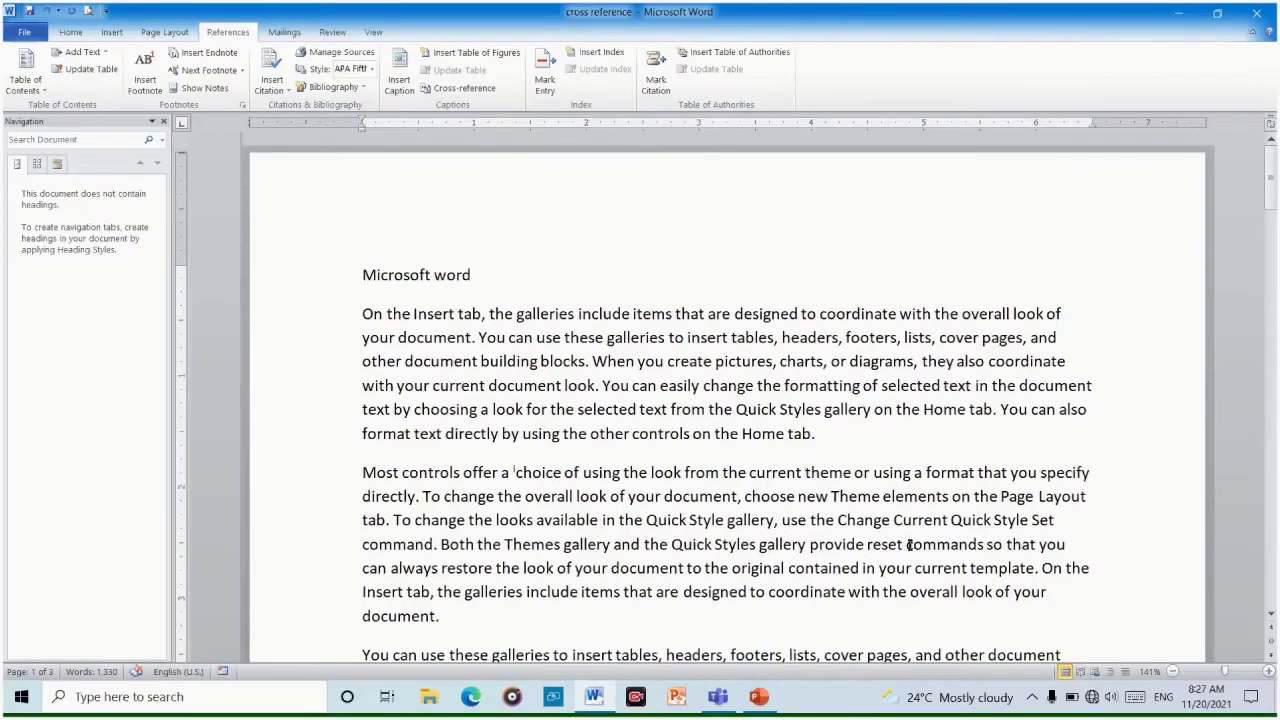
Delete the endnote mark before "document" in the "You can use these galleries" paragraph low on page 2
scroll(885, 500, down, 9)
scroll(883, 503, down, 3)
scroll(883, 510, up, 4)
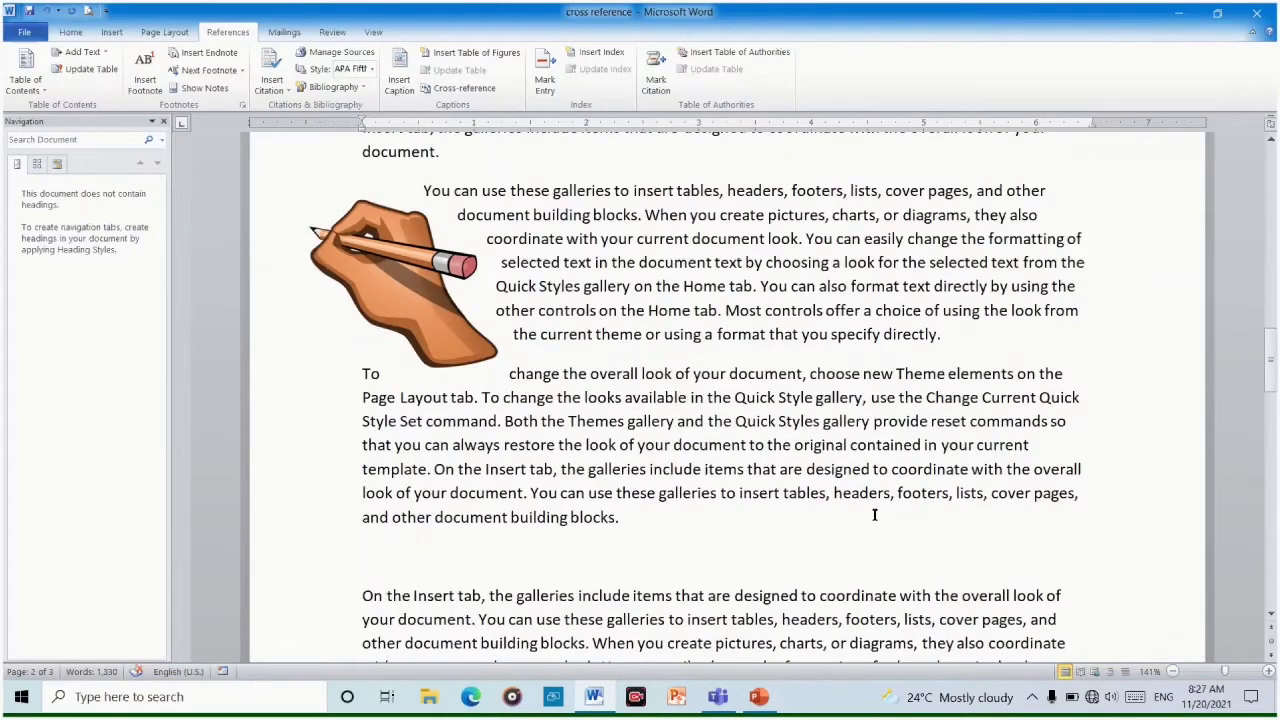
scroll(874, 517, down, 12)
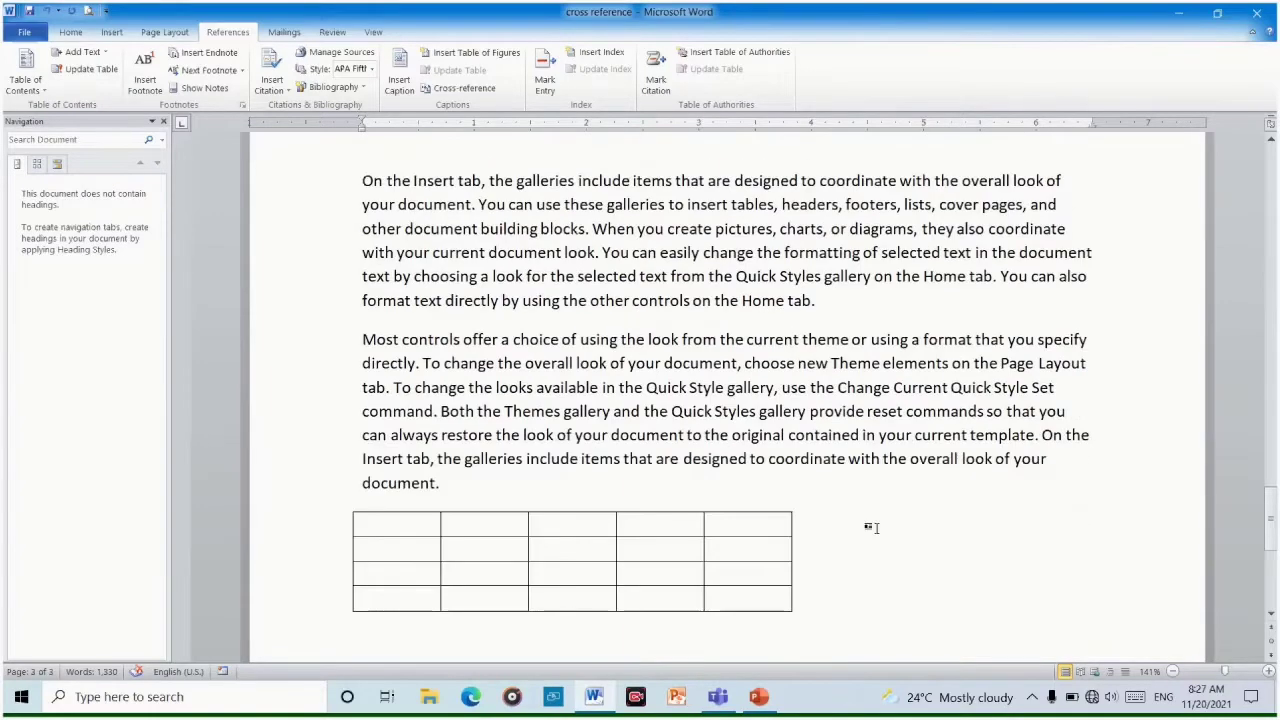
scroll(875, 527, down, 5)
scroll(631, 452, up, 5)
scroll(631, 452, up, 5)
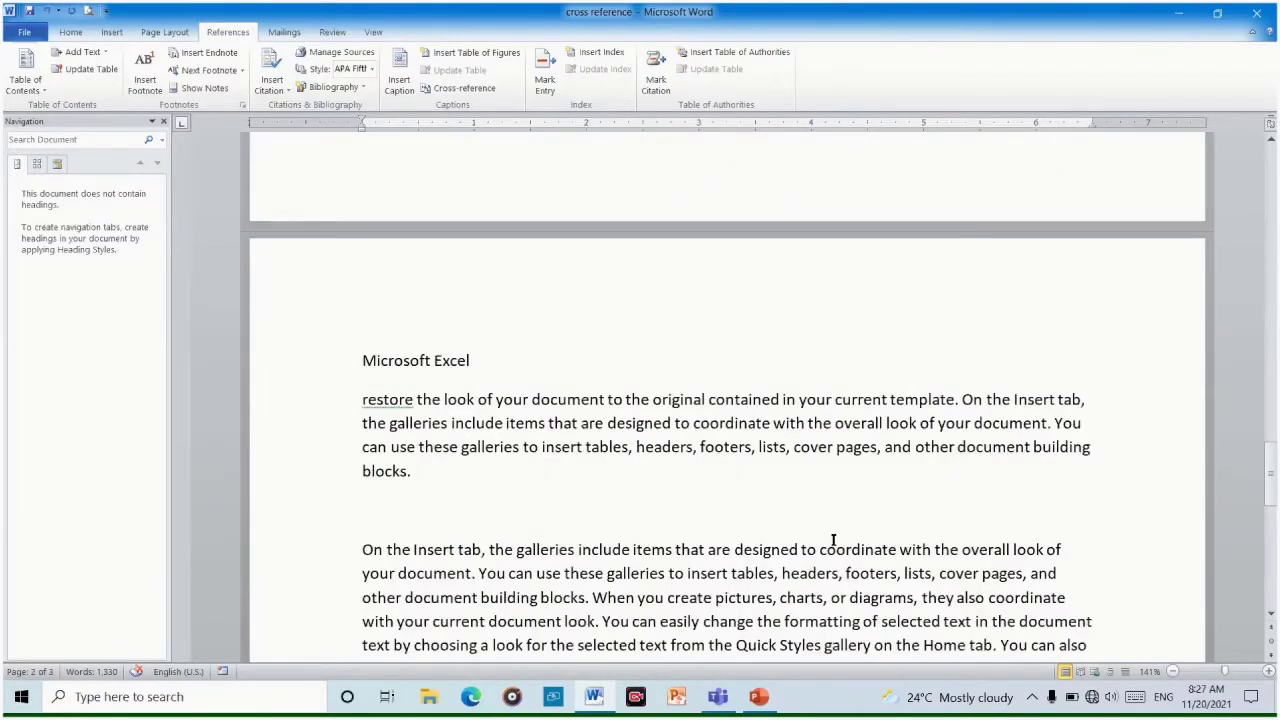
scroll(833, 540, down, 8)
scroll(833, 540, up, 3)
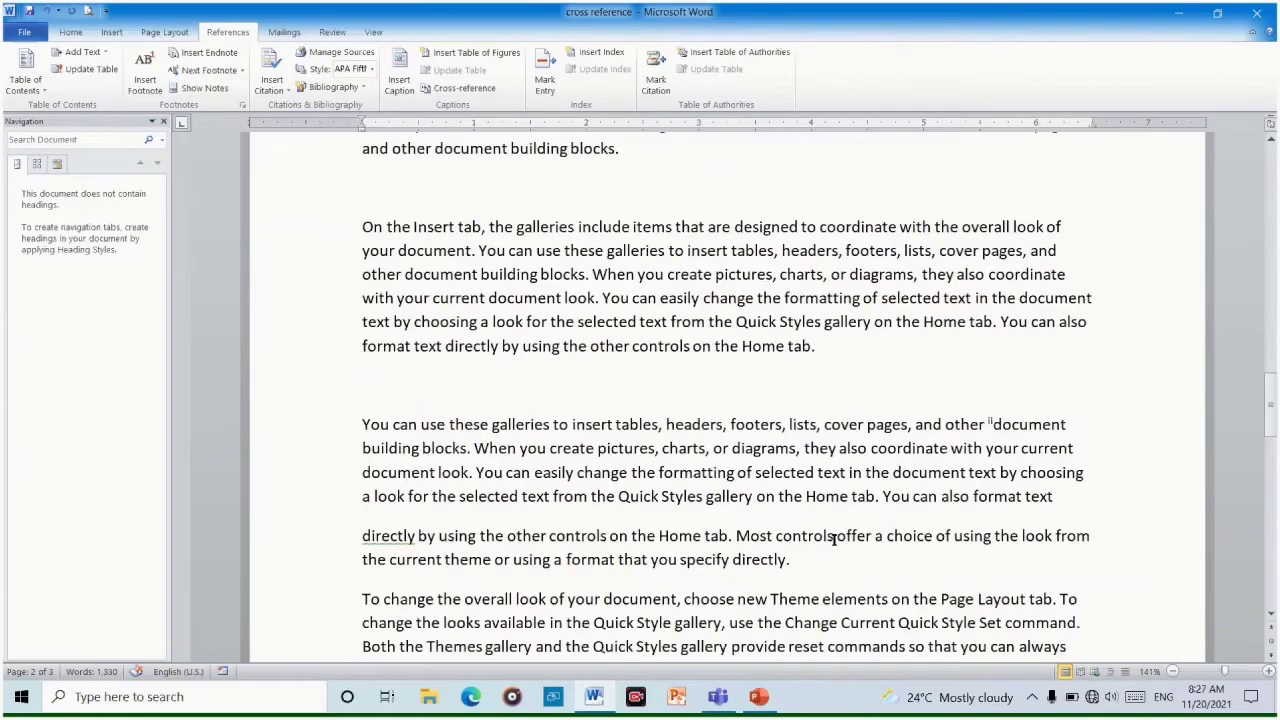
scroll(831, 540, down, 6)
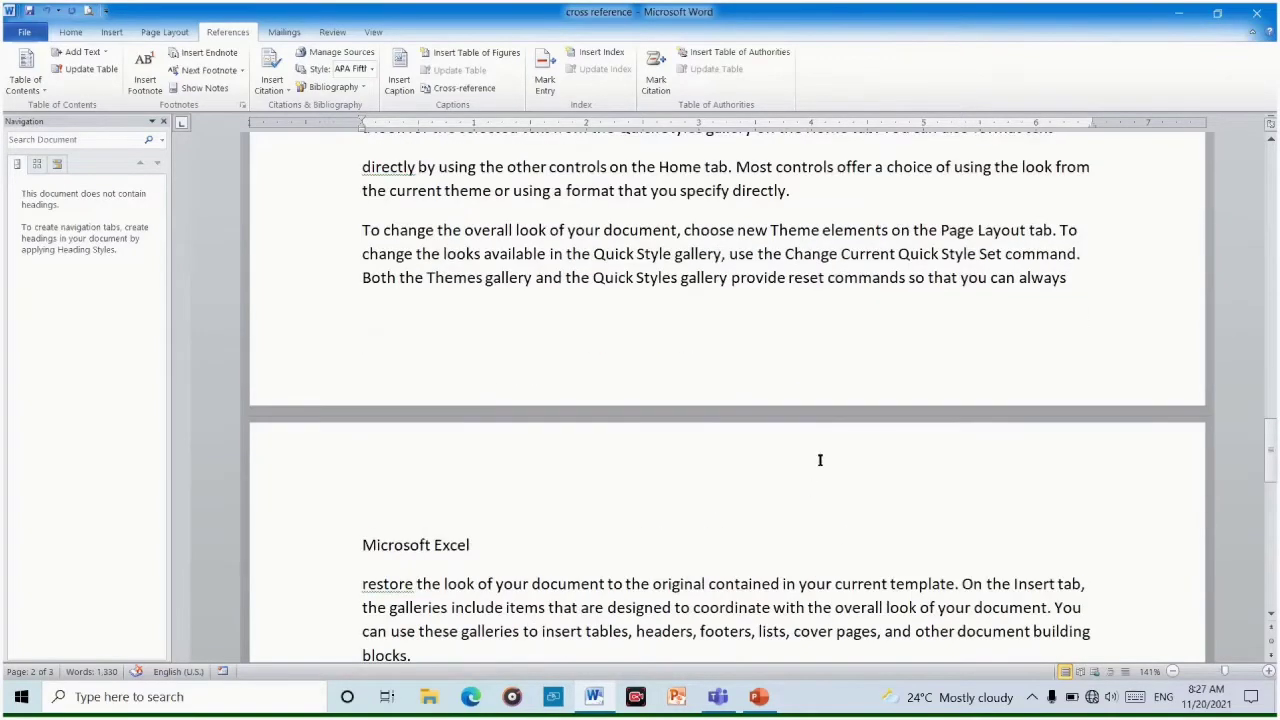
scroll(821, 461, up, 3)
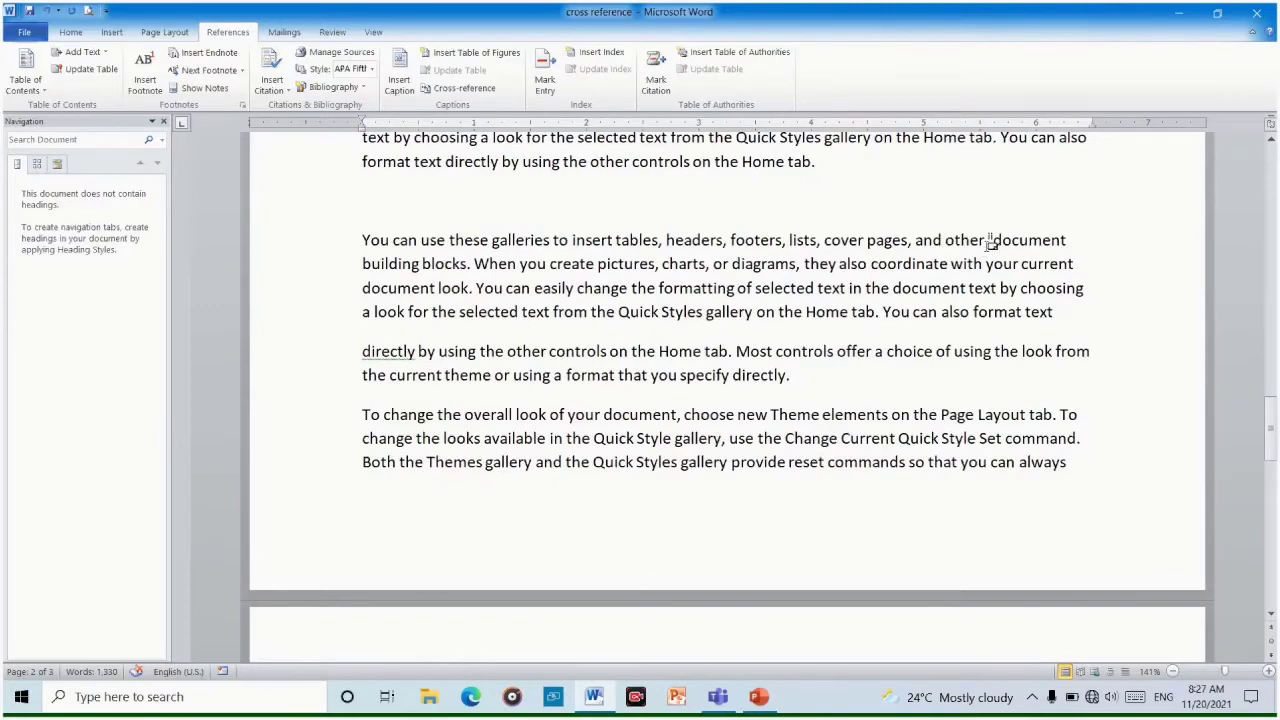
click(988, 241)
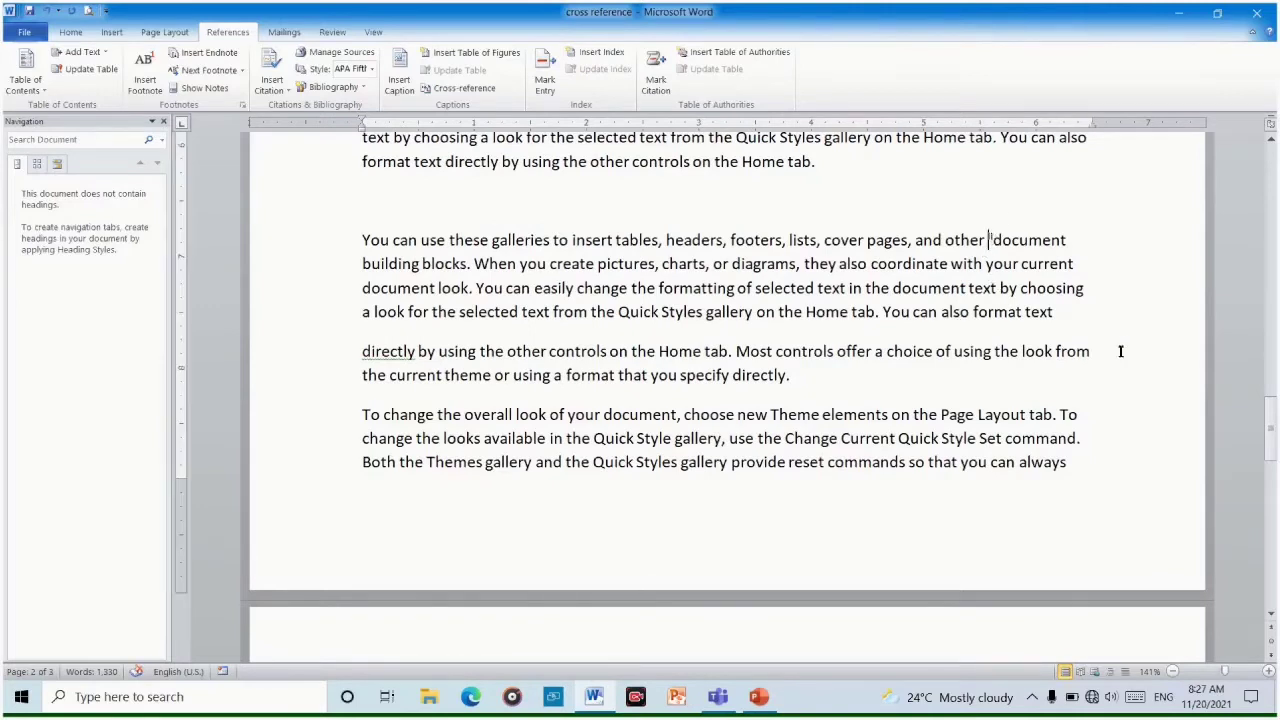
key(Delete)
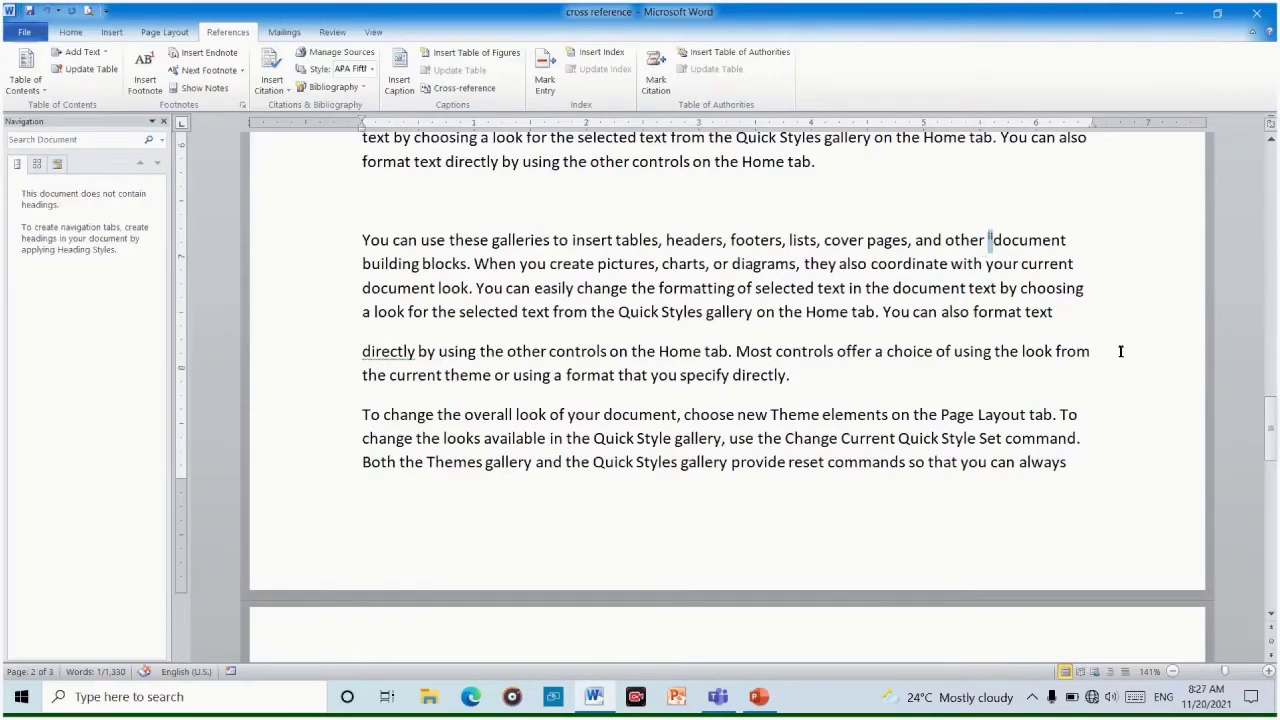
key(Delete)
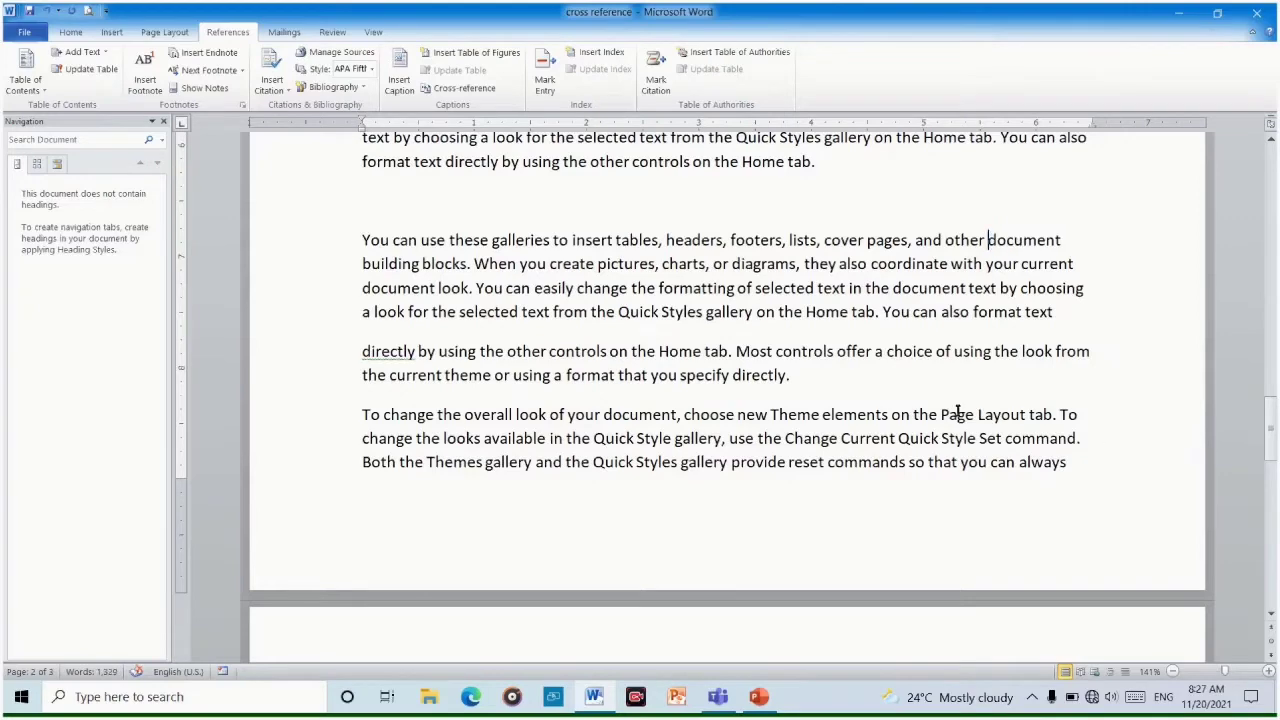
Examine the endnote list at the end of page 3 and the body text on the preceding pages for remaining note marks
scroll(918, 413, down, 5)
scroll(921, 435, down, 8)
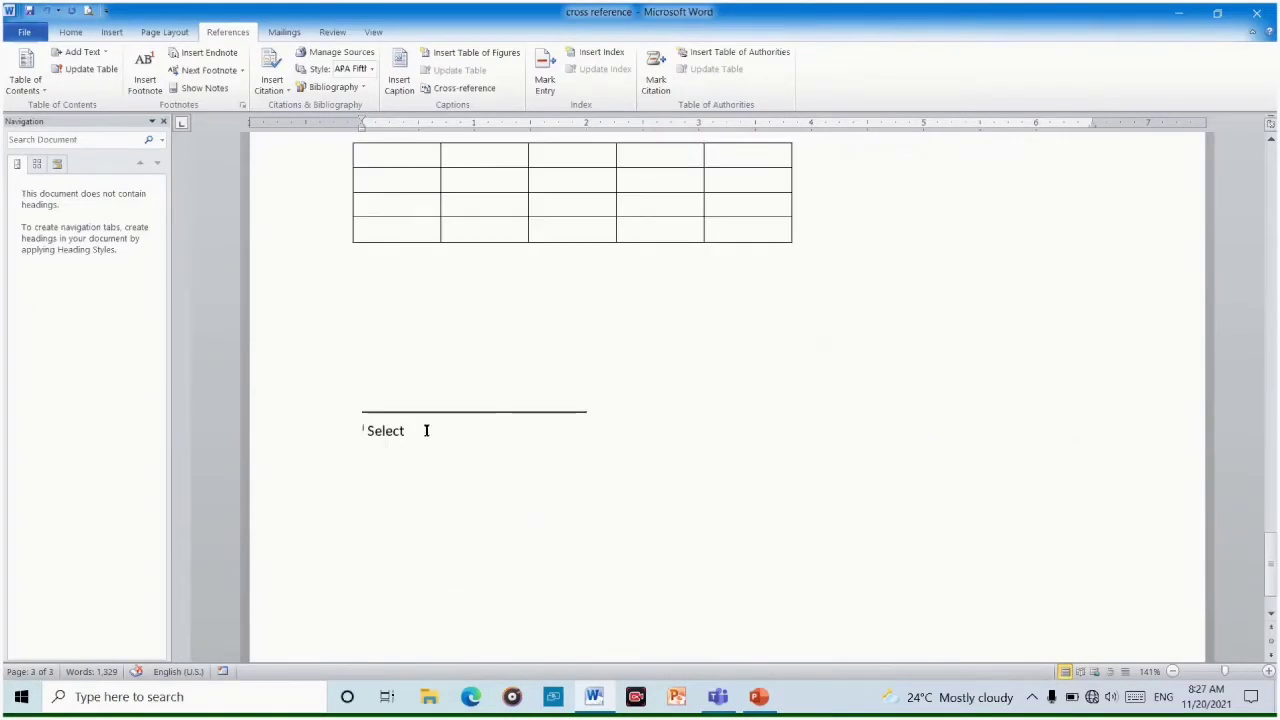
scroll(775, 365, down, 5)
scroll(918, 370, up, 3)
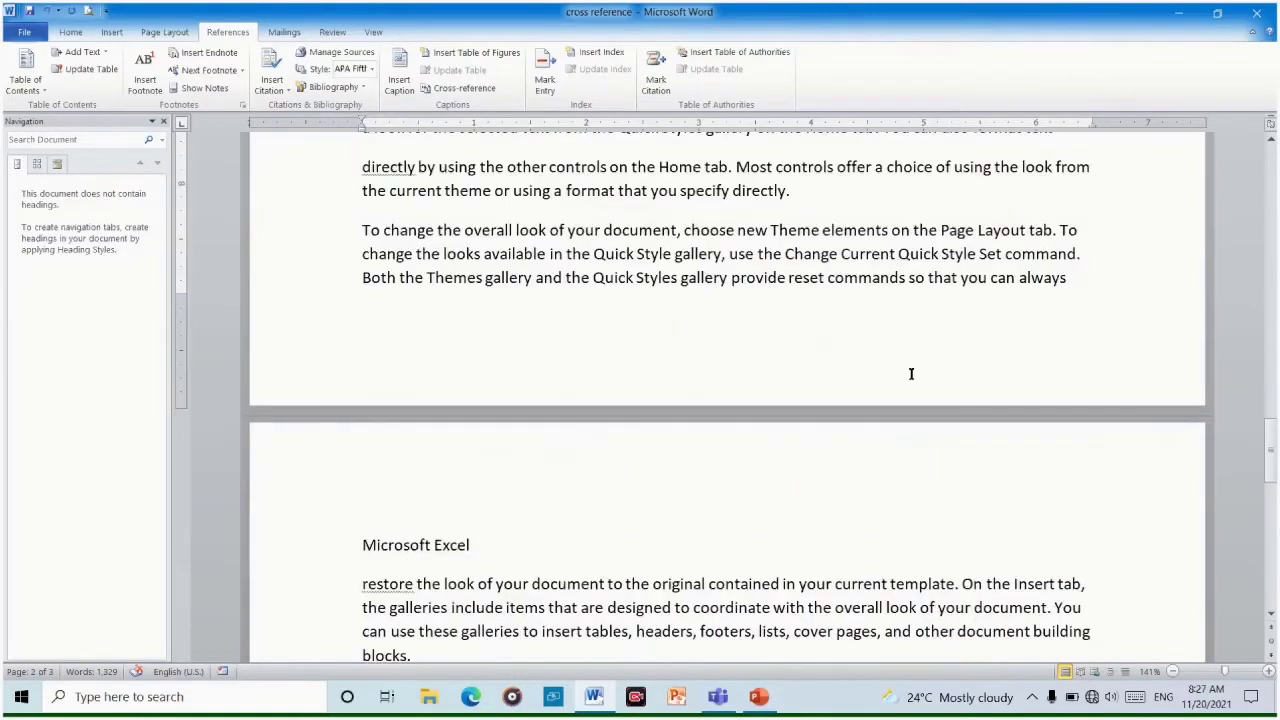
scroll(915, 370, up, 6)
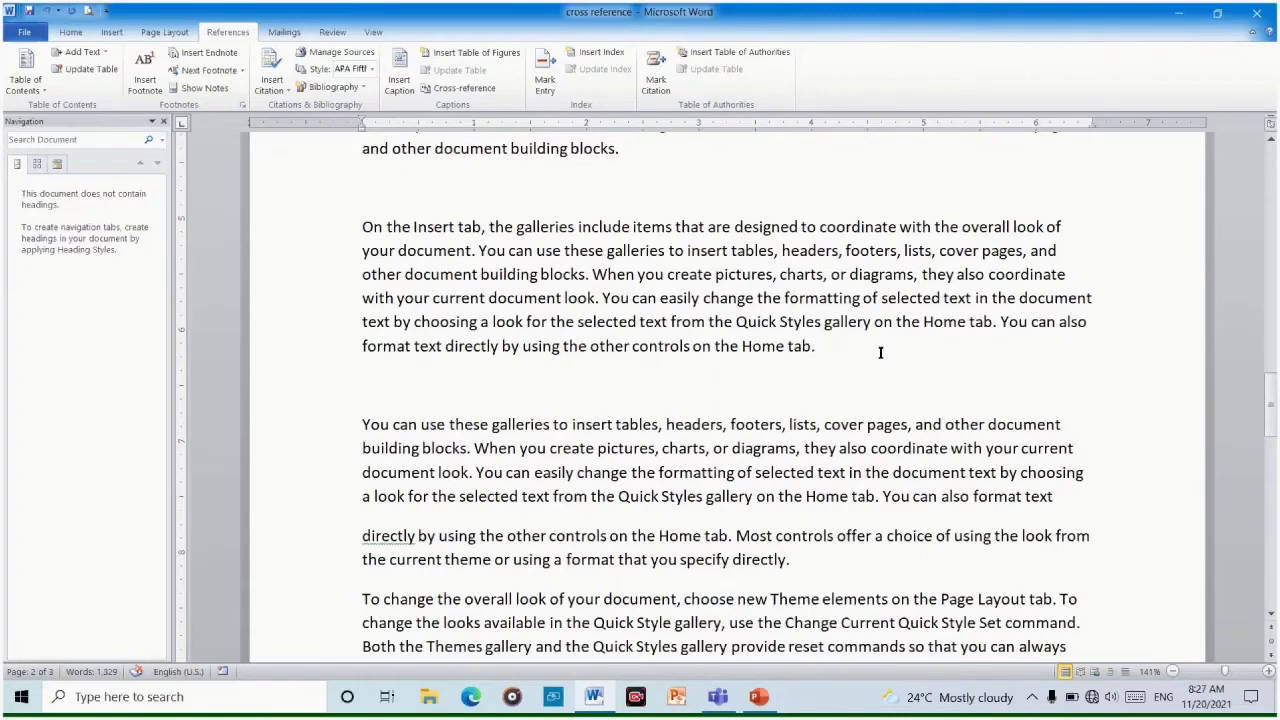
scroll(878, 353, up, 3)
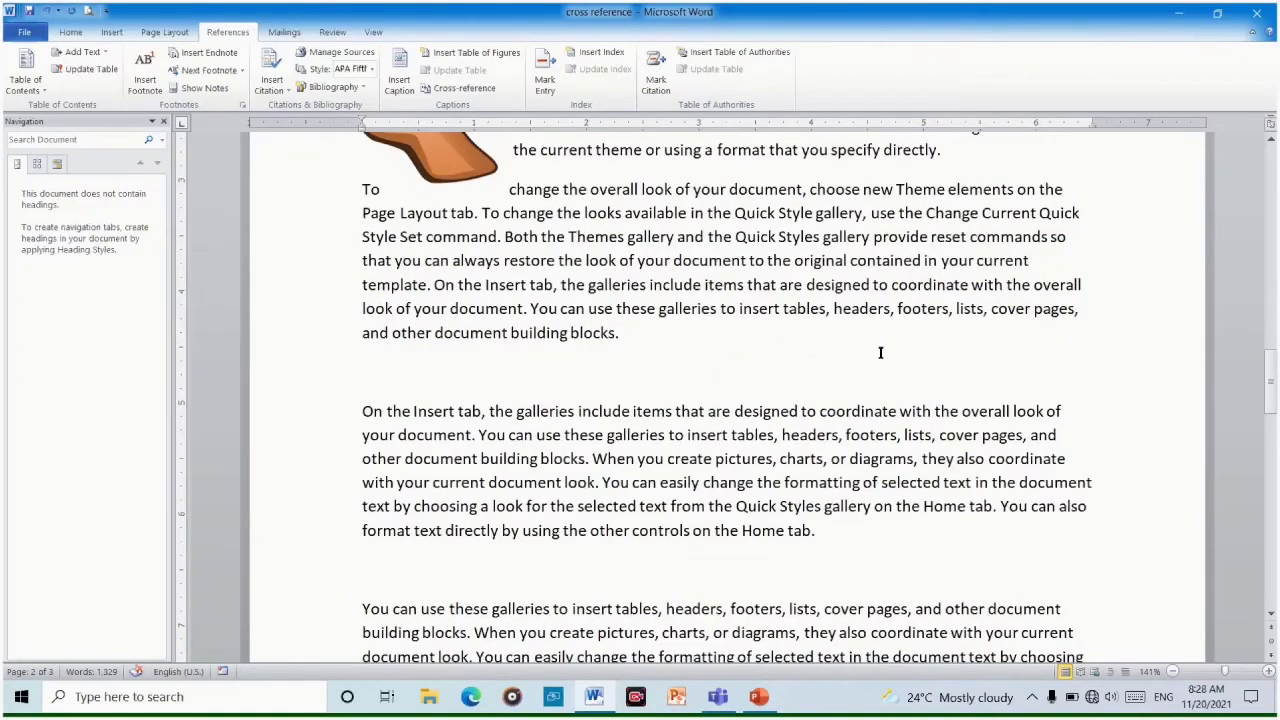
scroll(880, 352, up, 3)
scroll(880, 352, up, 3)
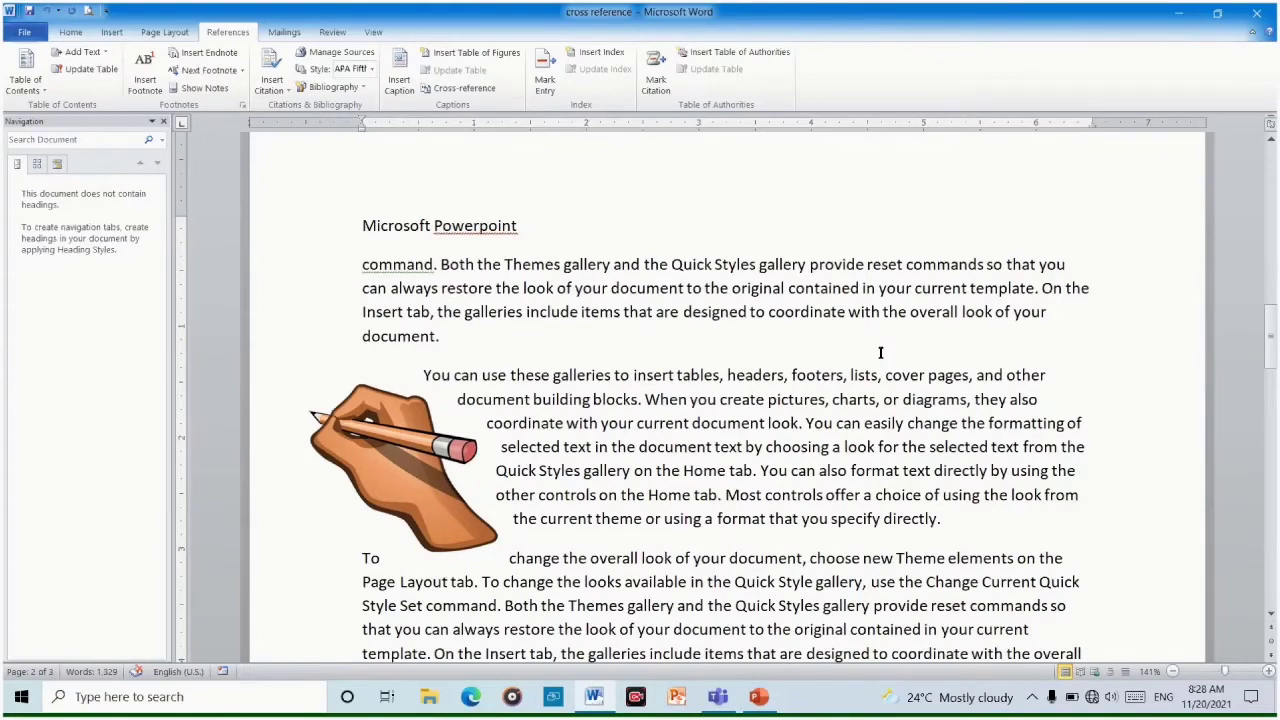
scroll(880, 352, down, 3)
scroll(890, 418, down, 3)
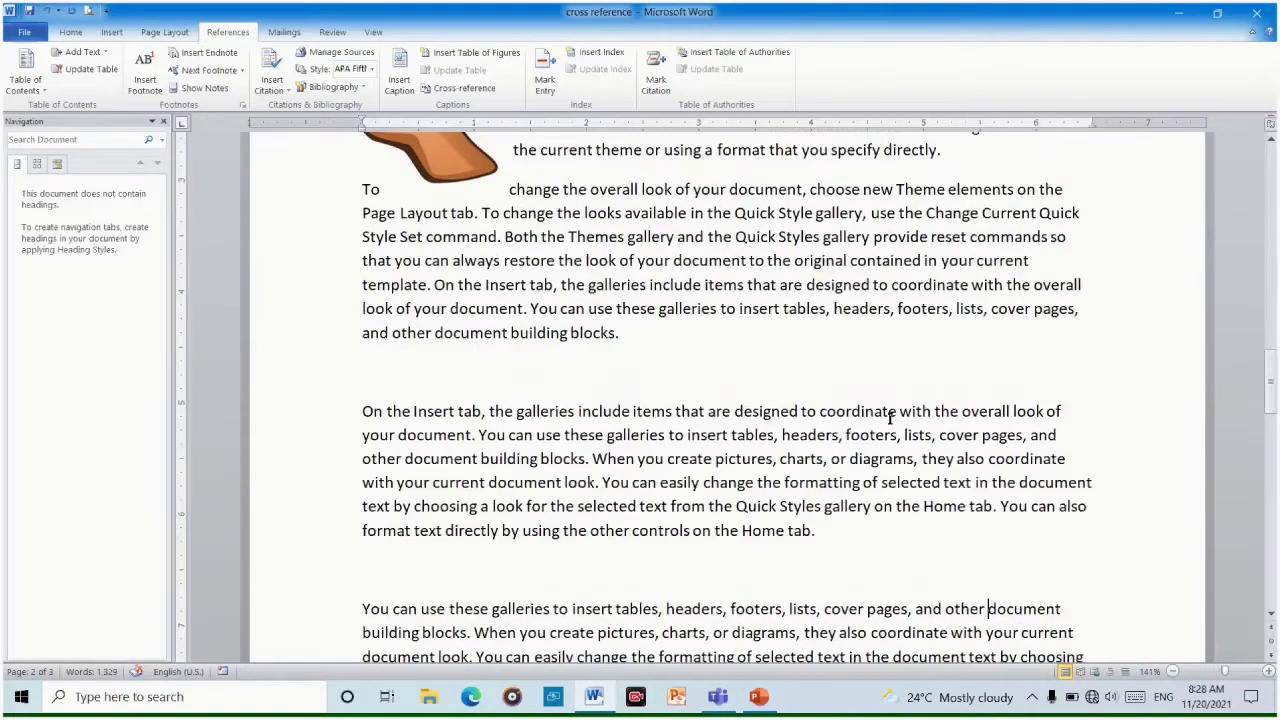
scroll(885, 410, down, 3)
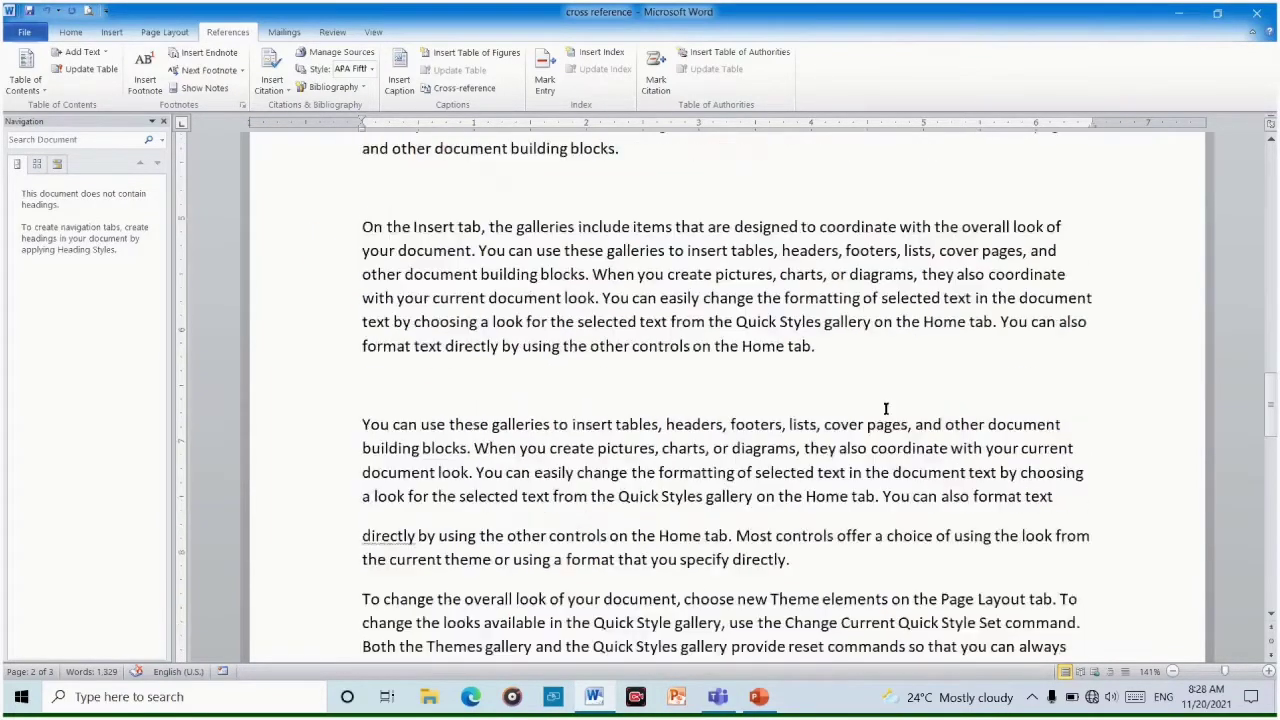
scroll(886, 408, down, 12)
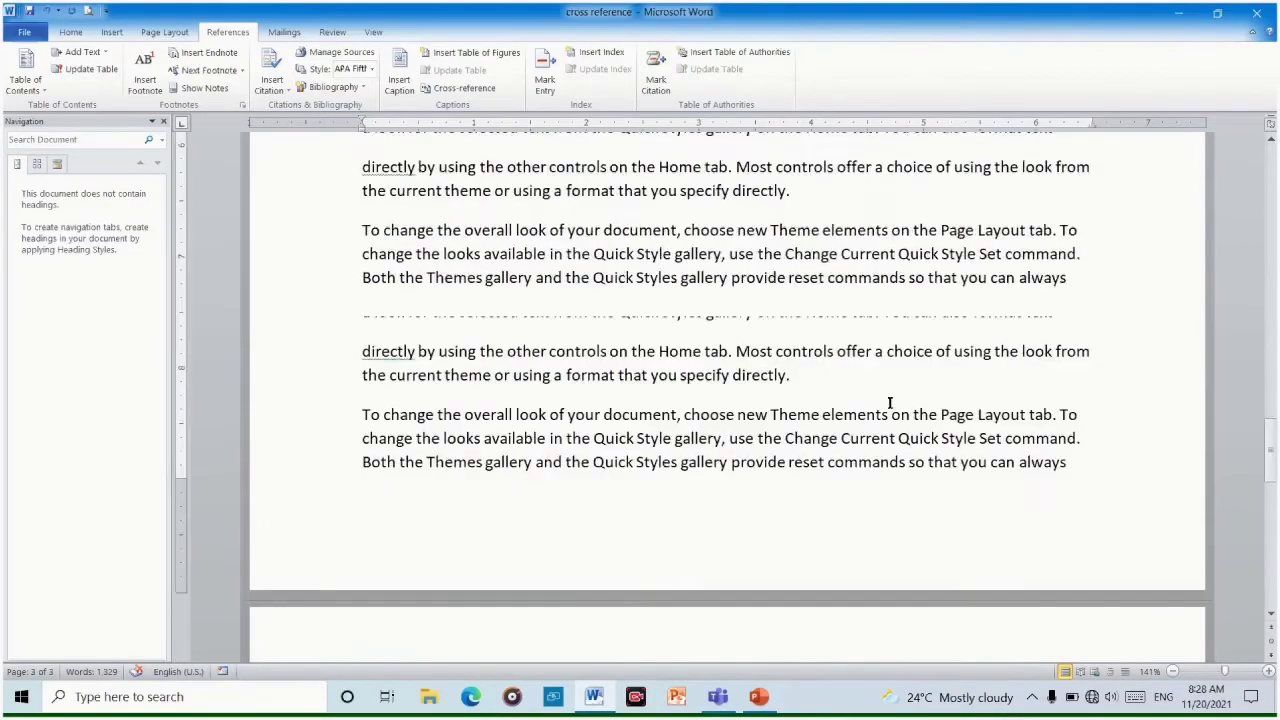
scroll(892, 400, down, 10)
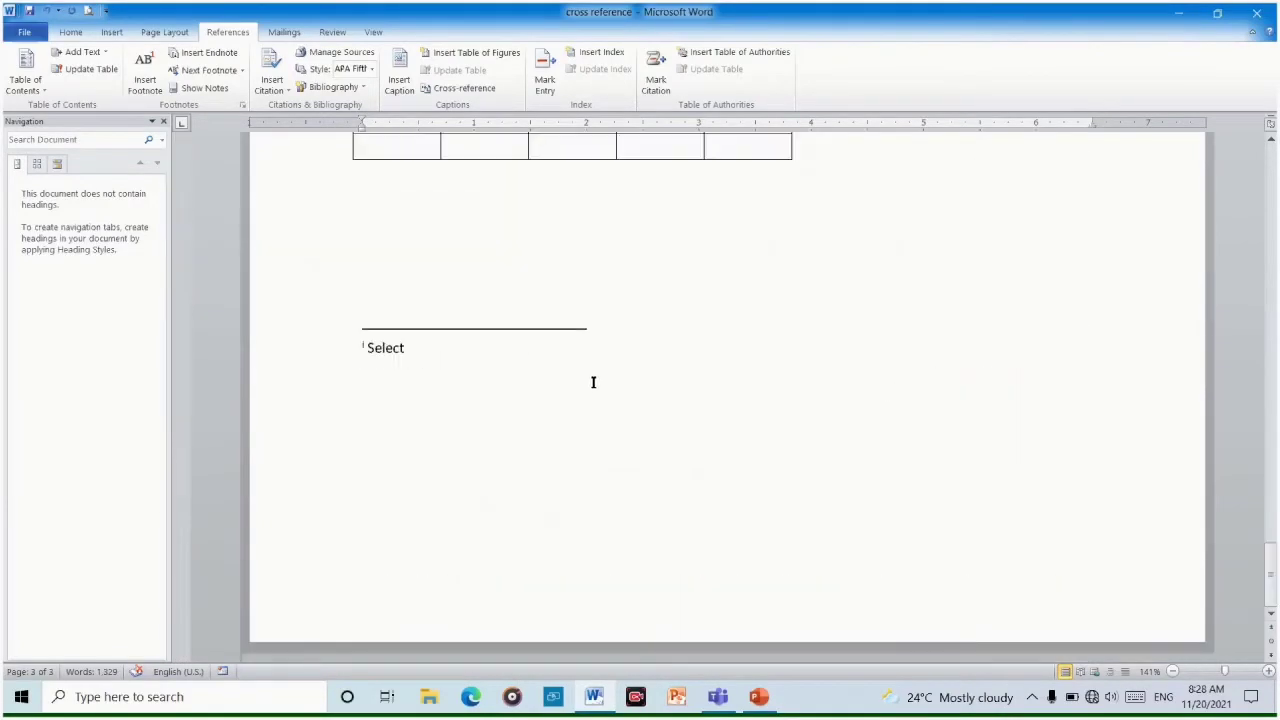
scroll(594, 382, up, 15)
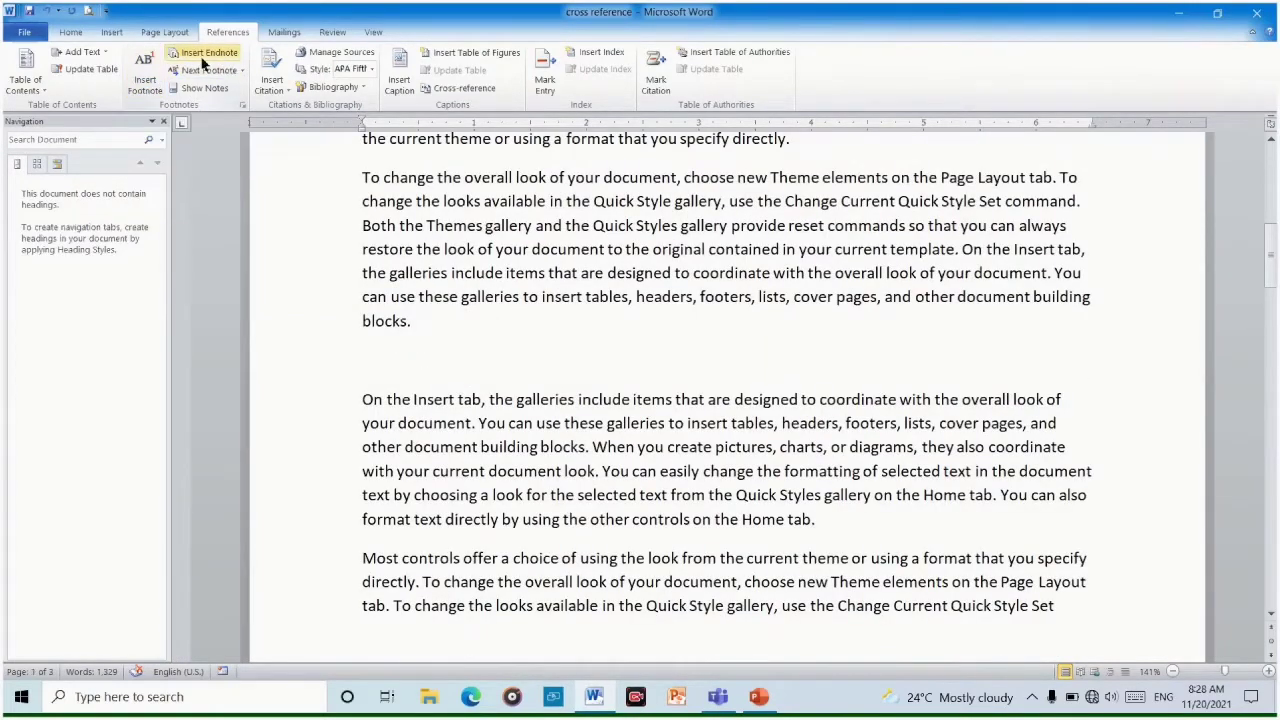
Start a new citation source and browse the source types, keeping Book as the type of source
click(268, 72)
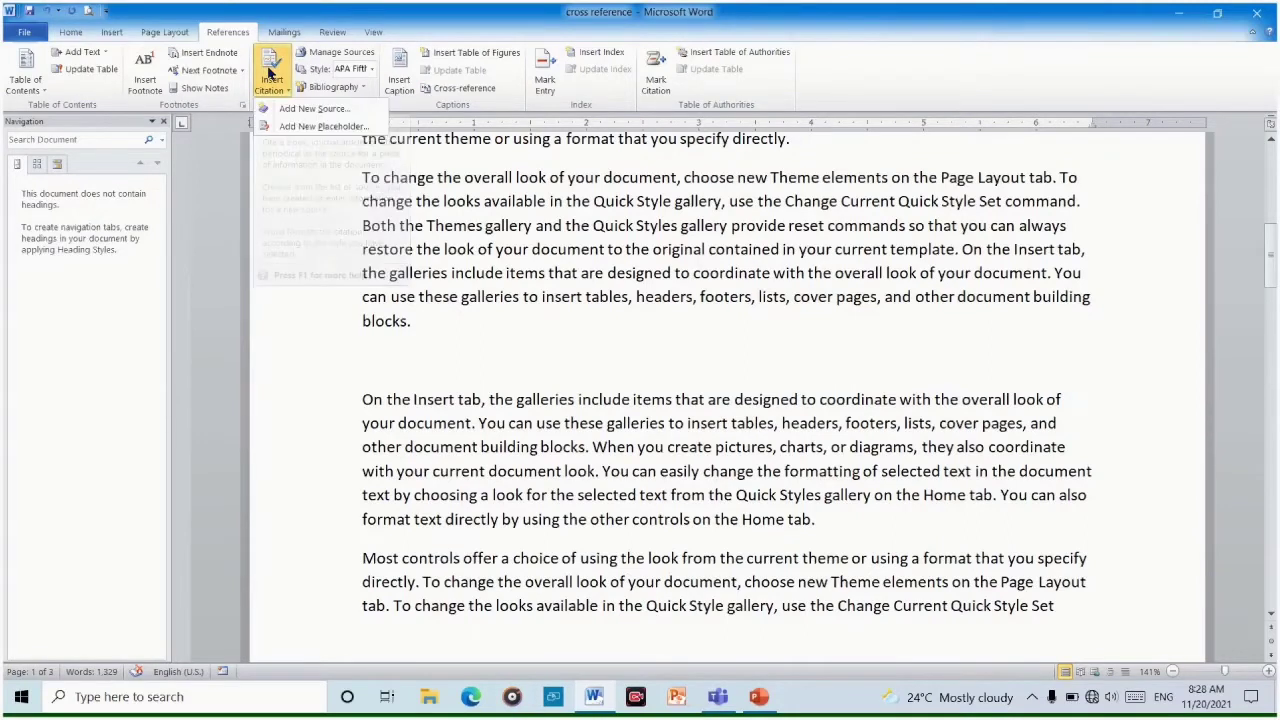
click(310, 109)
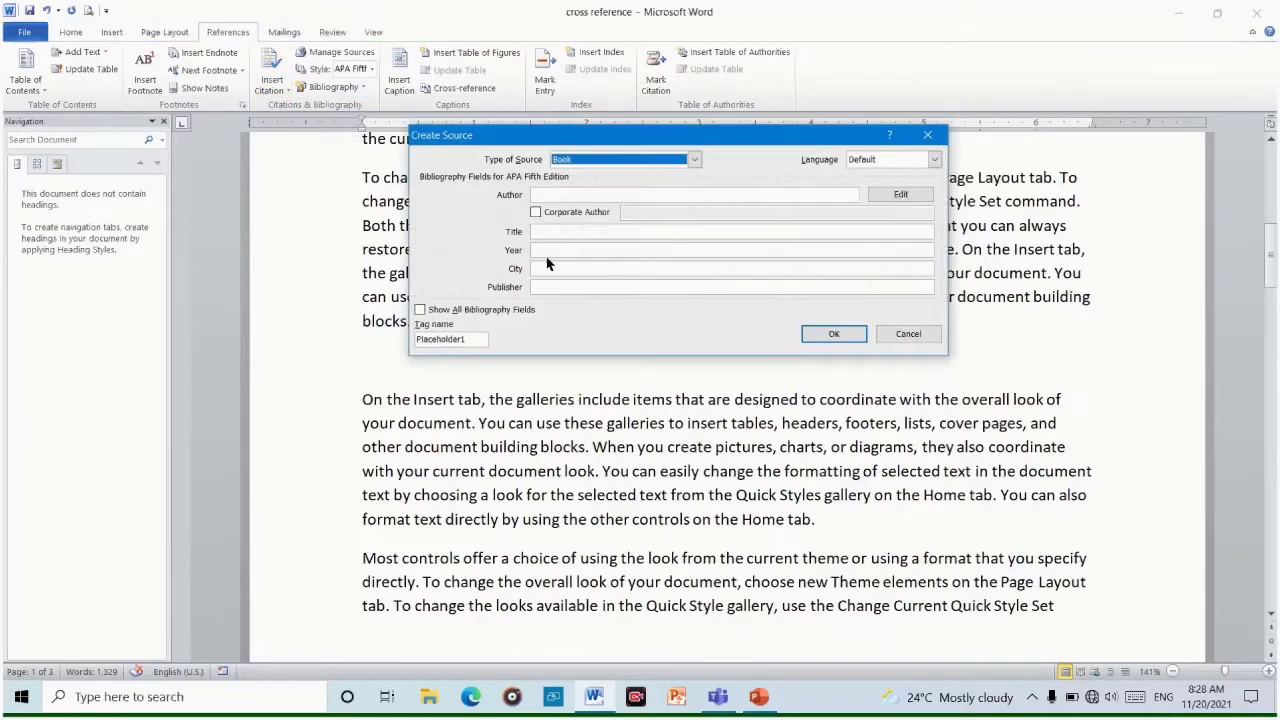
click(694, 163)
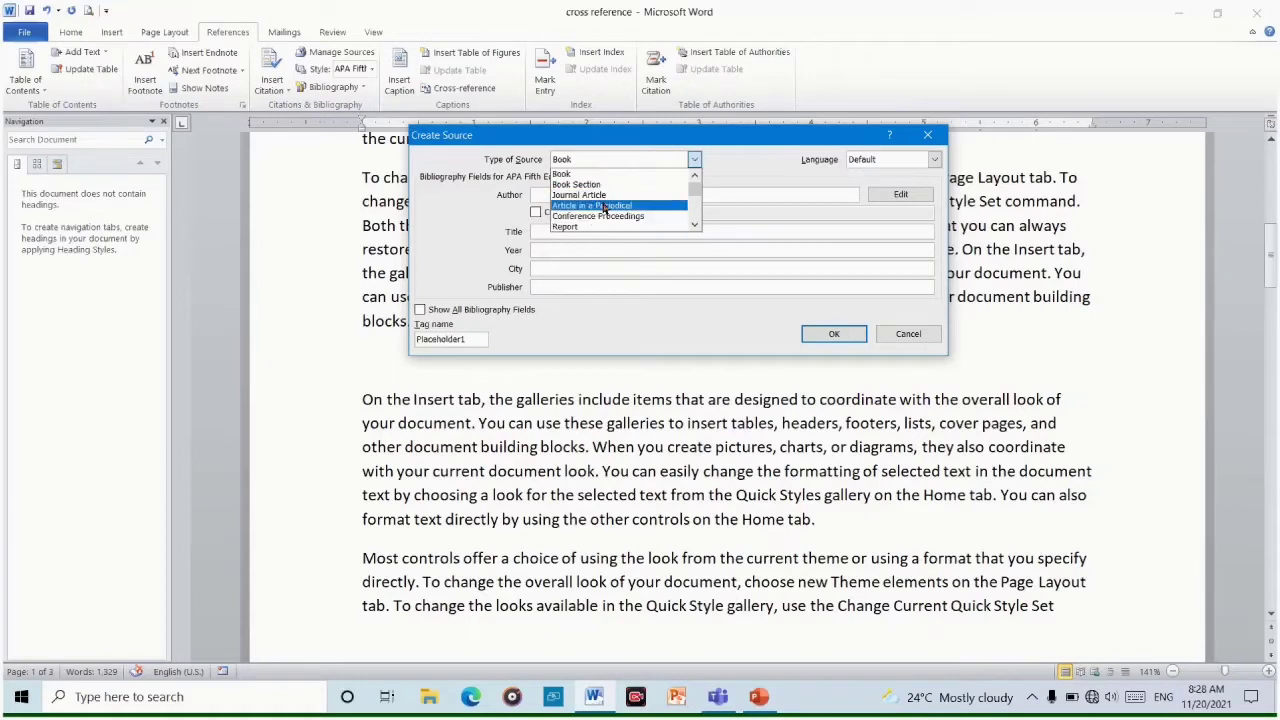
scroll(604, 208, down, 1)
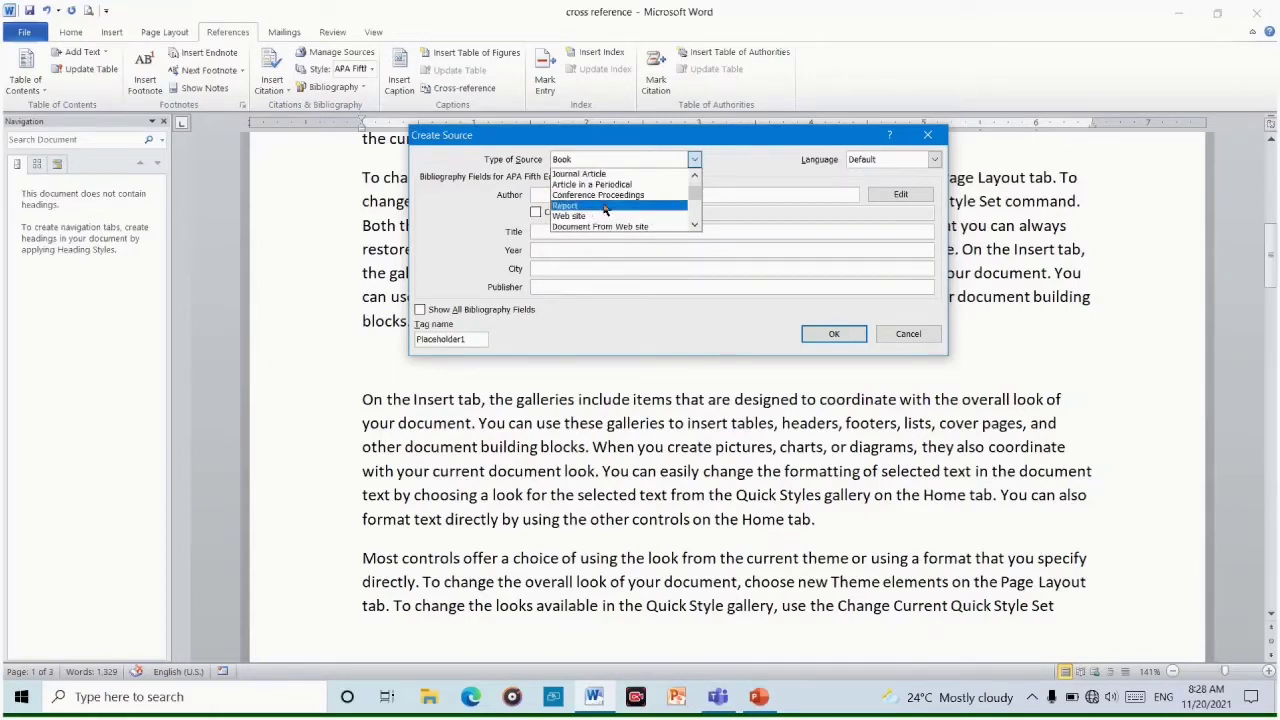
scroll(606, 218, down, 1)
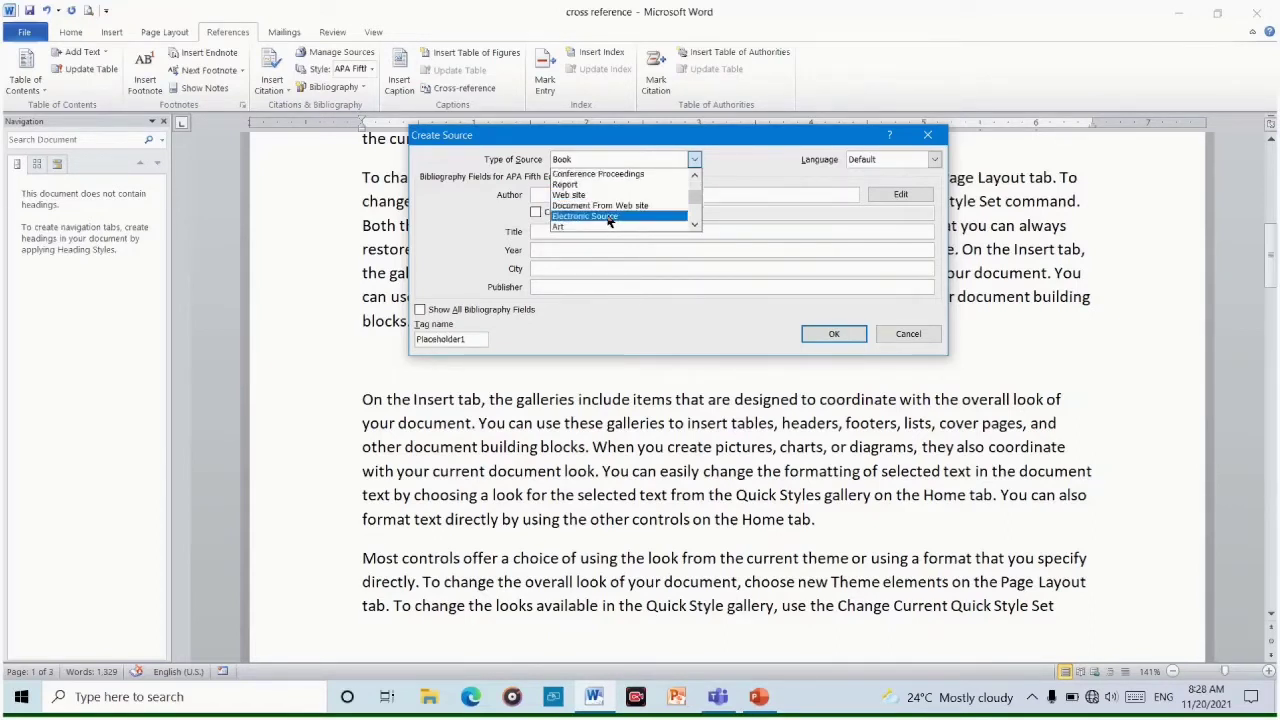
scroll(590, 205, up, 2)
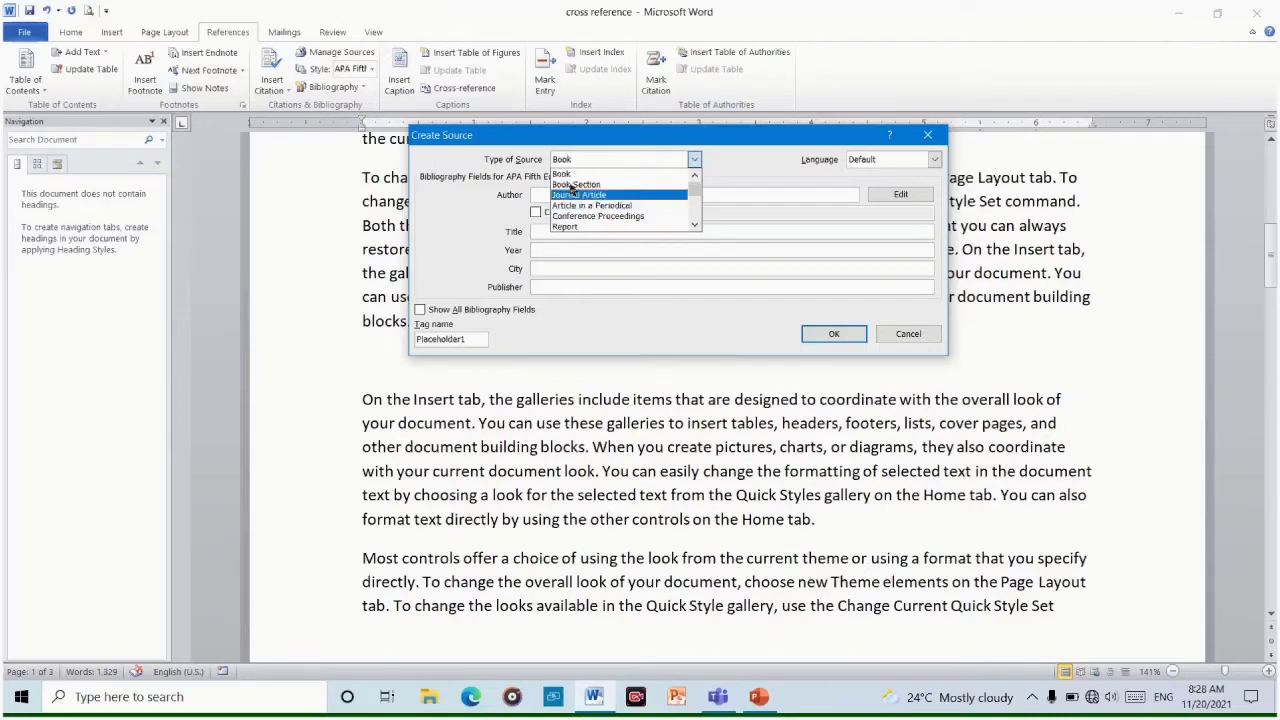
click(570, 177)
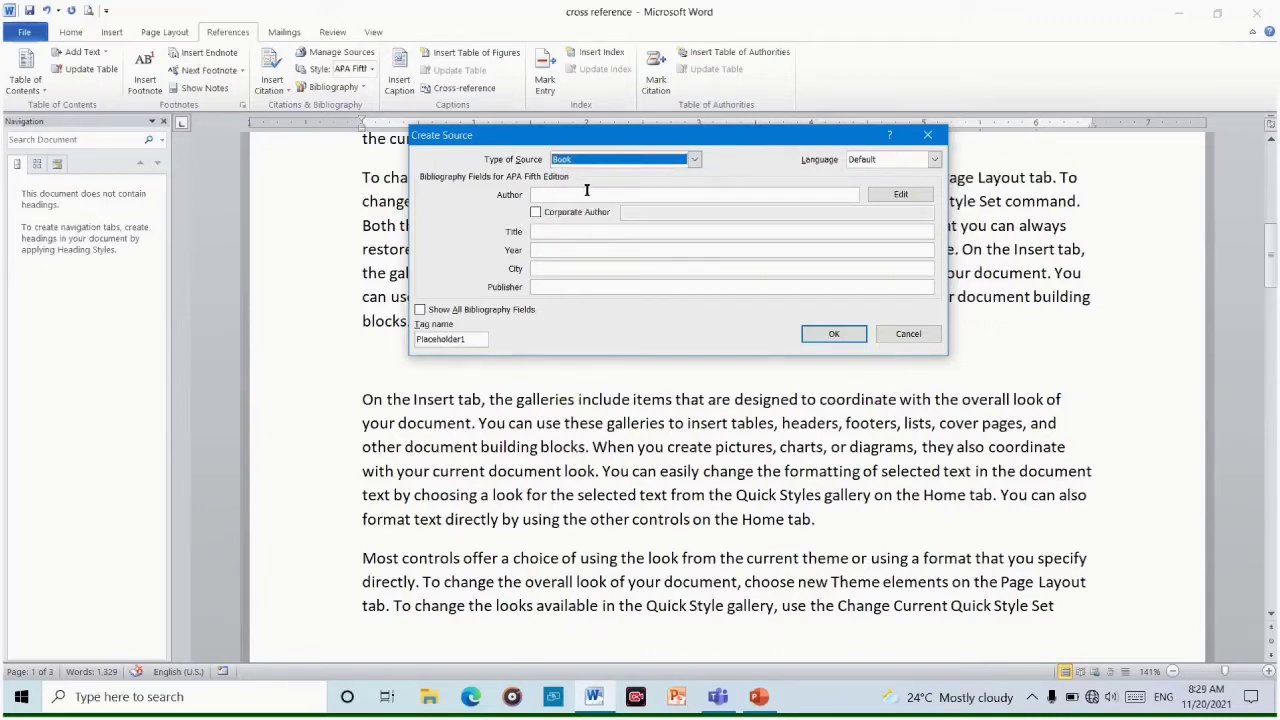
Fill in the book source's author name, the title Microsoft word and the year 2000
click(587, 193)
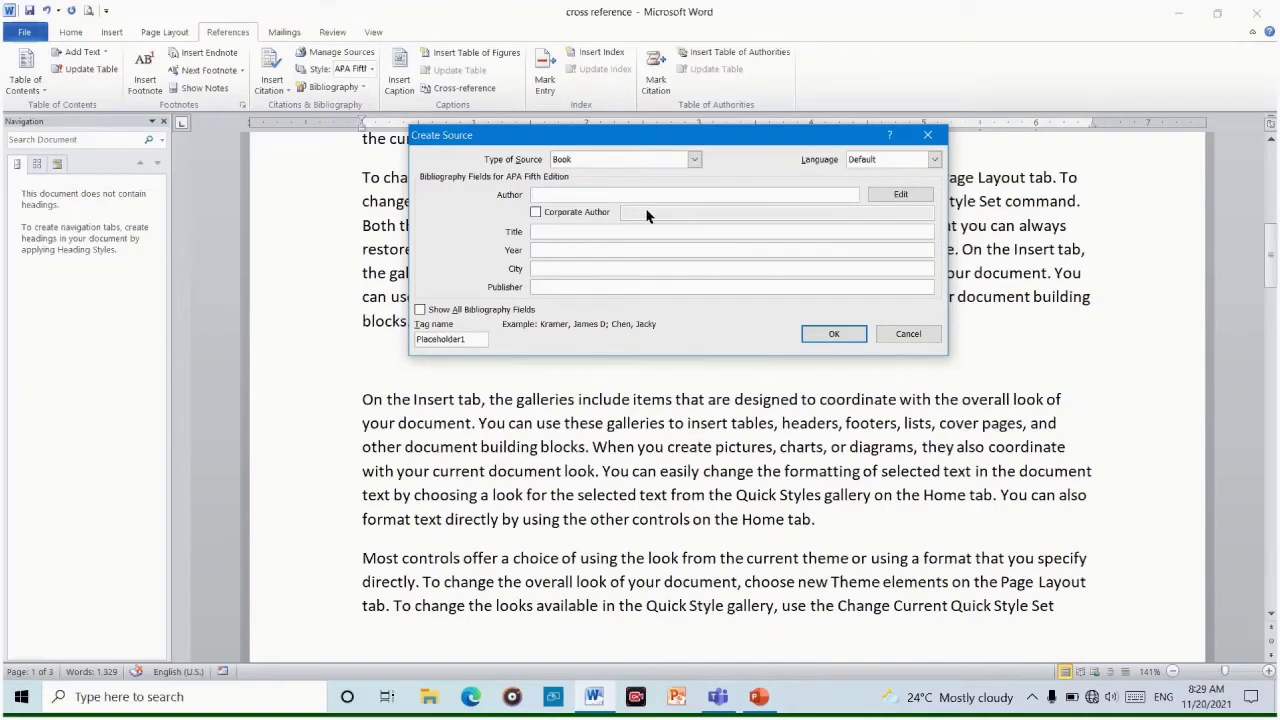
text(jw)
click(598, 231)
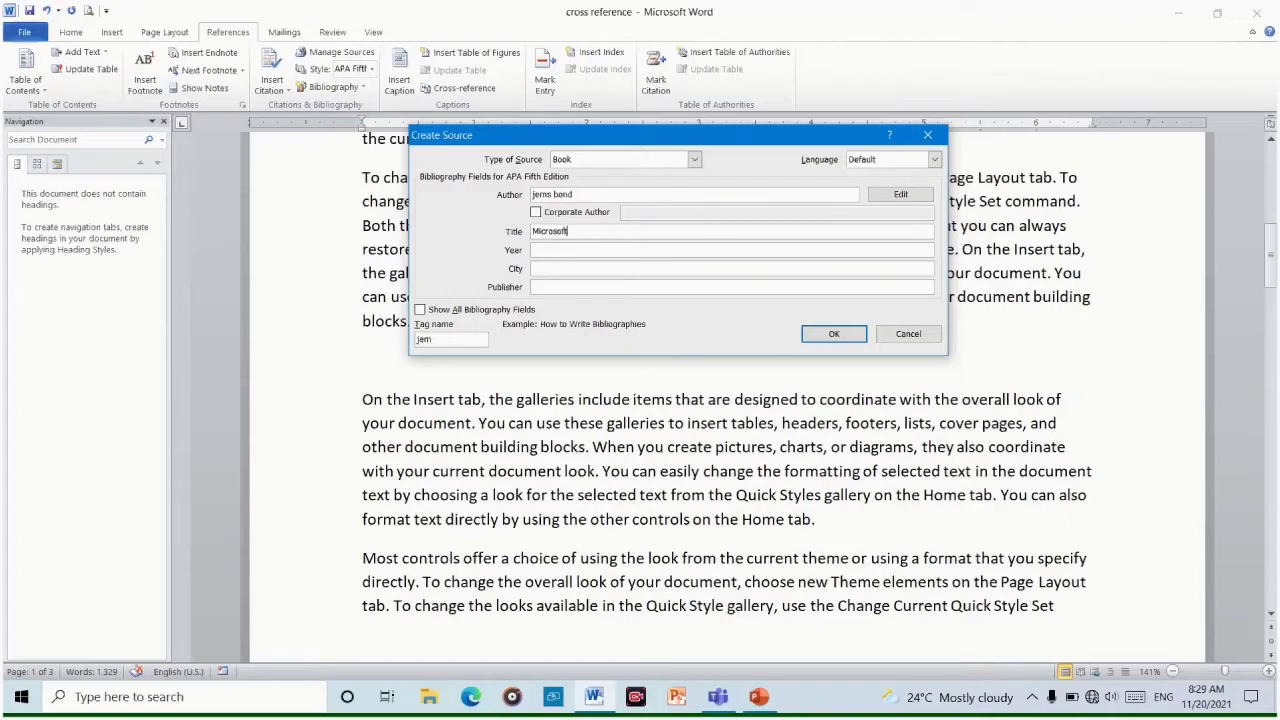
text(word)
click(552, 250)
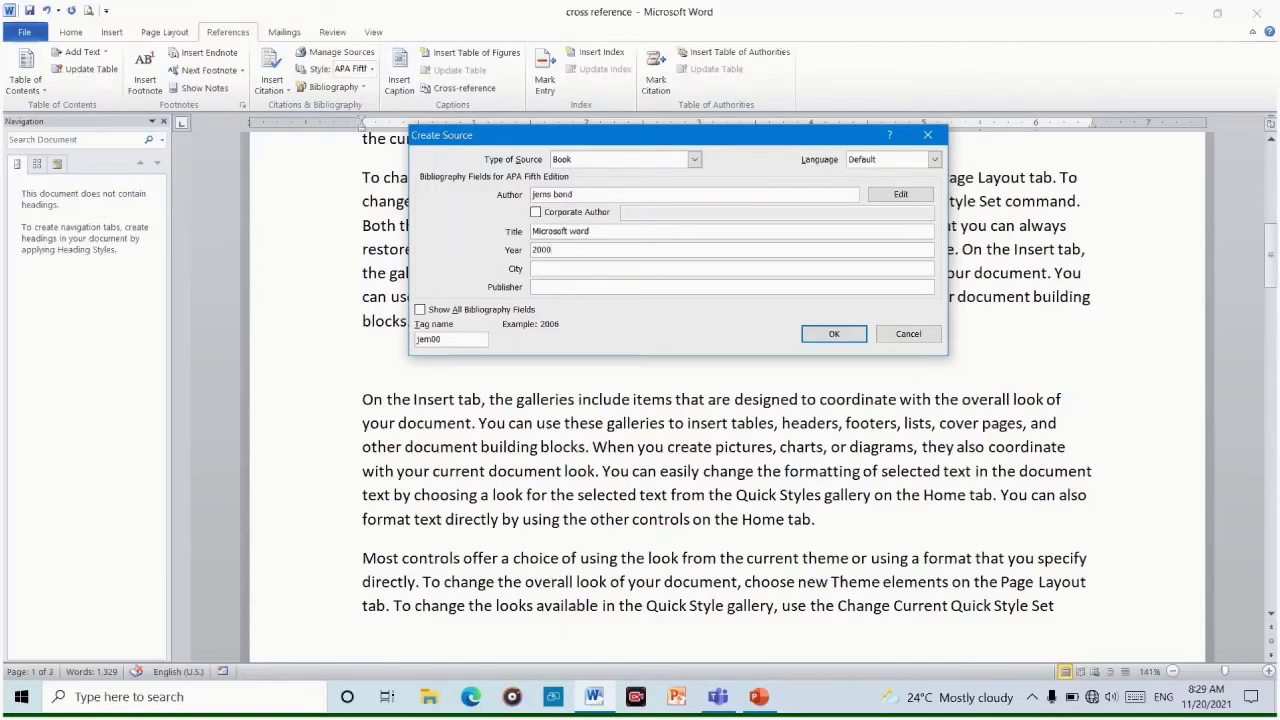
Set the source's city to Bhubaneswar and publisher to Fagun Publication, and save the new source
click(578, 268)
text(h)
text(hubaneswar)
click(564, 286)
text(F)
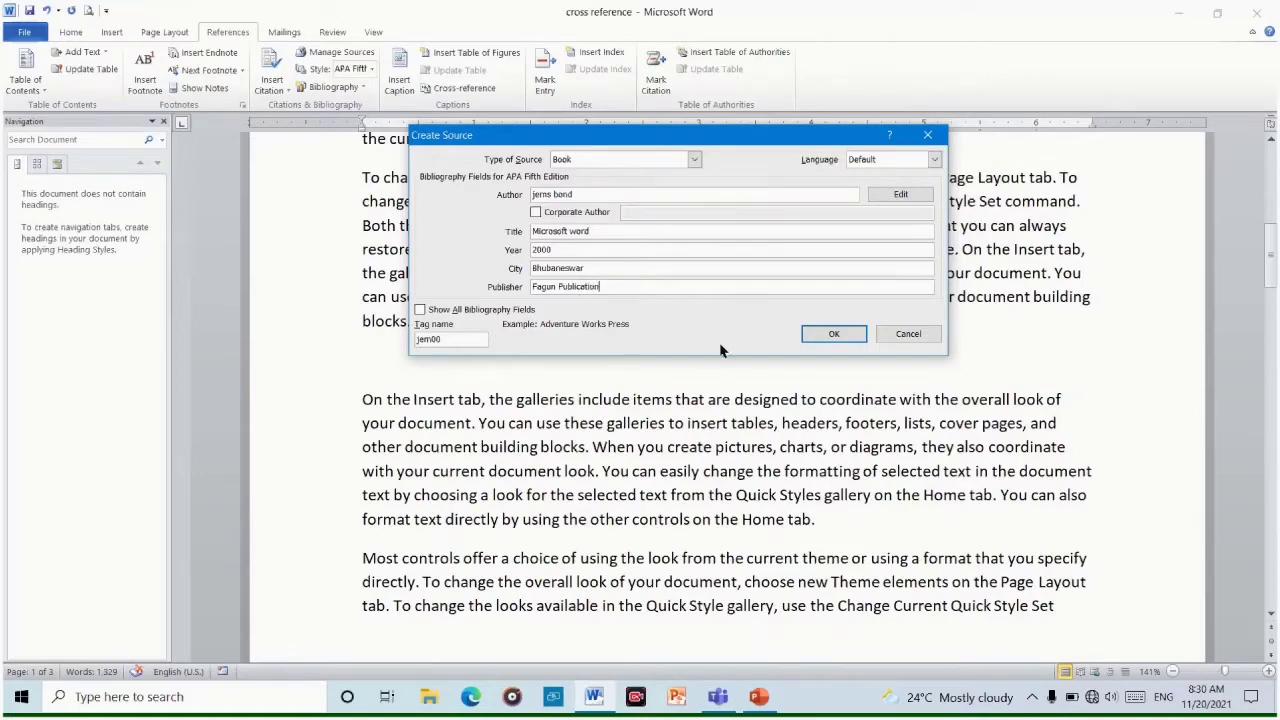
click(832, 337)
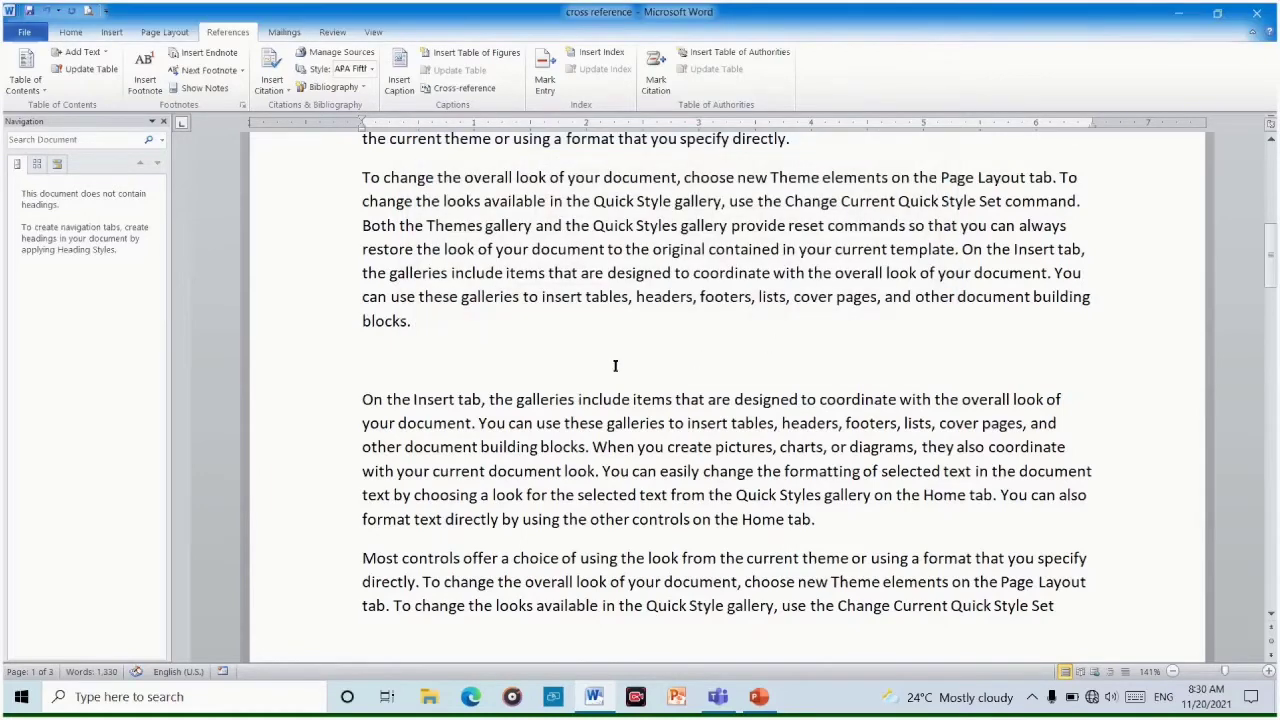
Replace the Microsoft word heading and the first paragraph below it with a citation of the Microsoft word (2000) source
scroll(565, 330, up, 7)
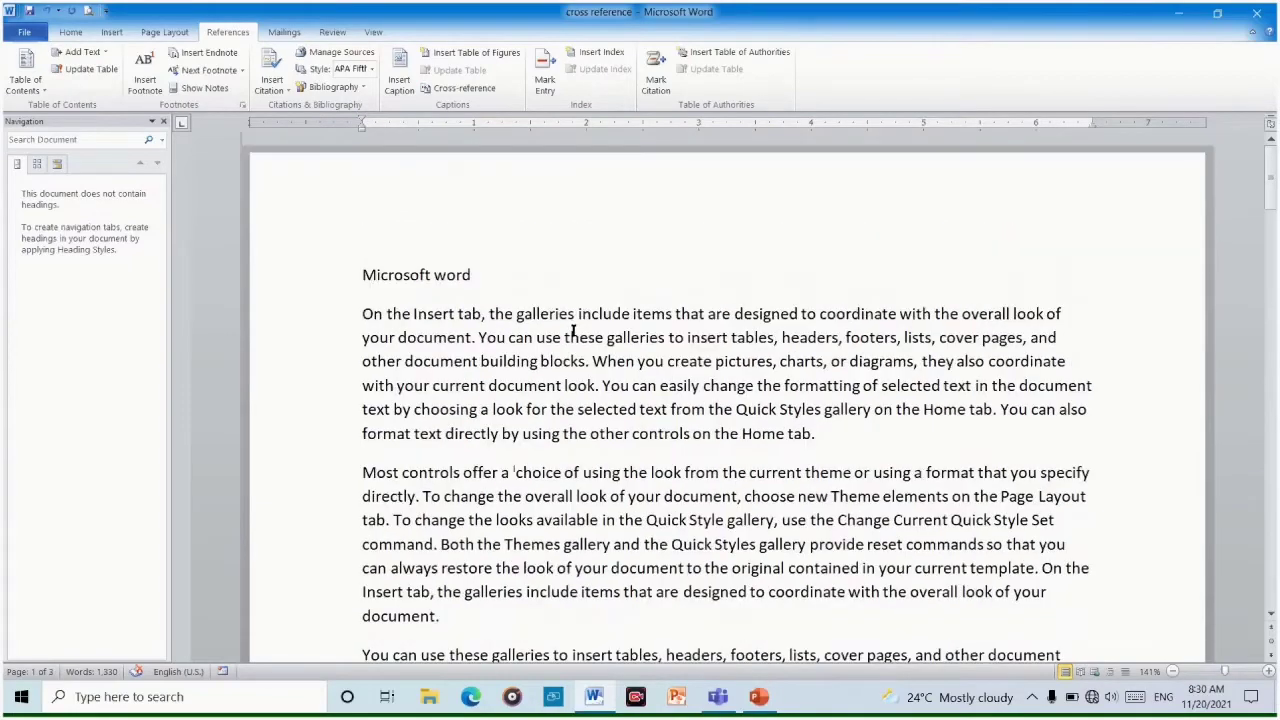
scroll(576, 331, down, 6)
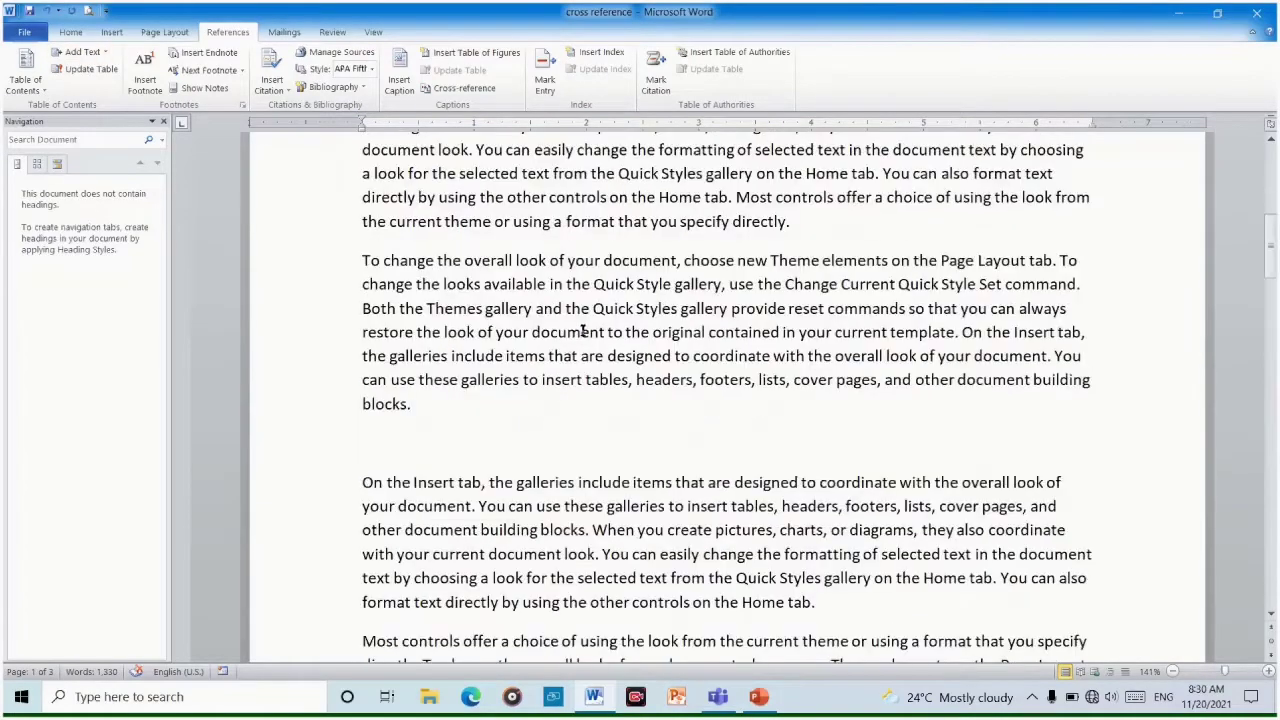
scroll(583, 332, down, 5)
scroll(584, 335, down, 15)
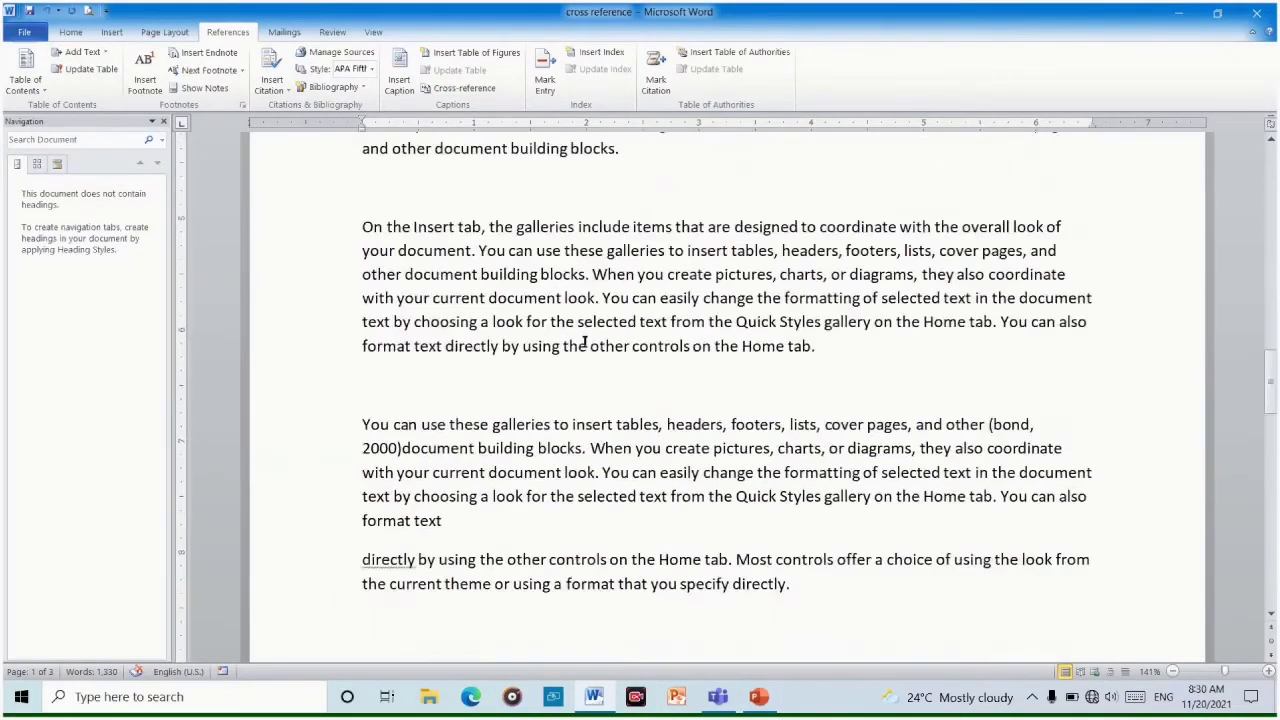
scroll(586, 346, down, 15)
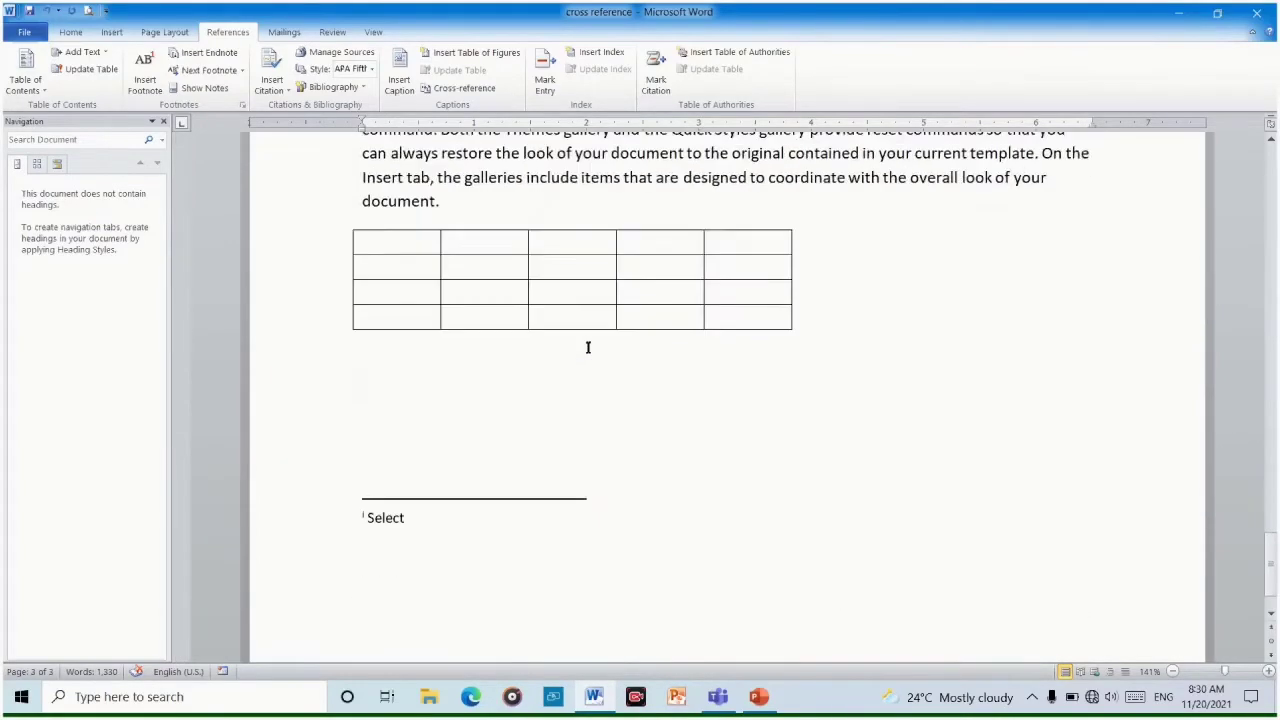
scroll(589, 340, up, 15)
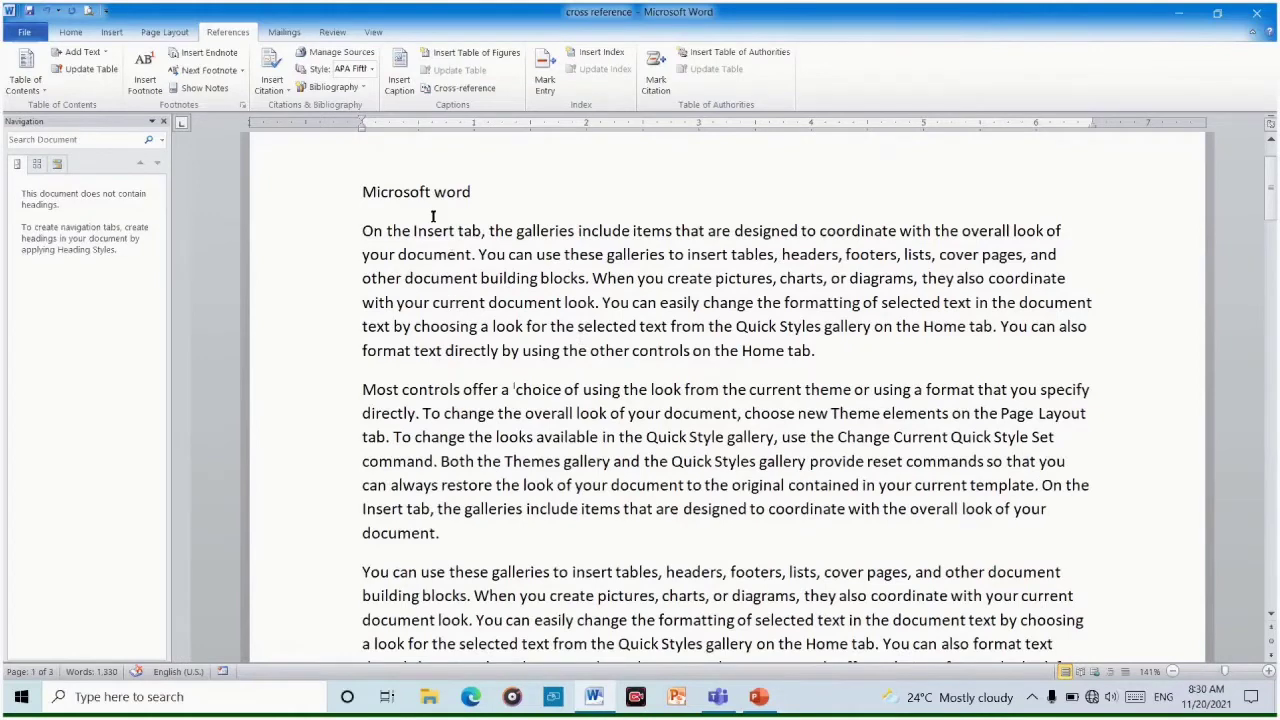
drag(354, 188, 840, 351)
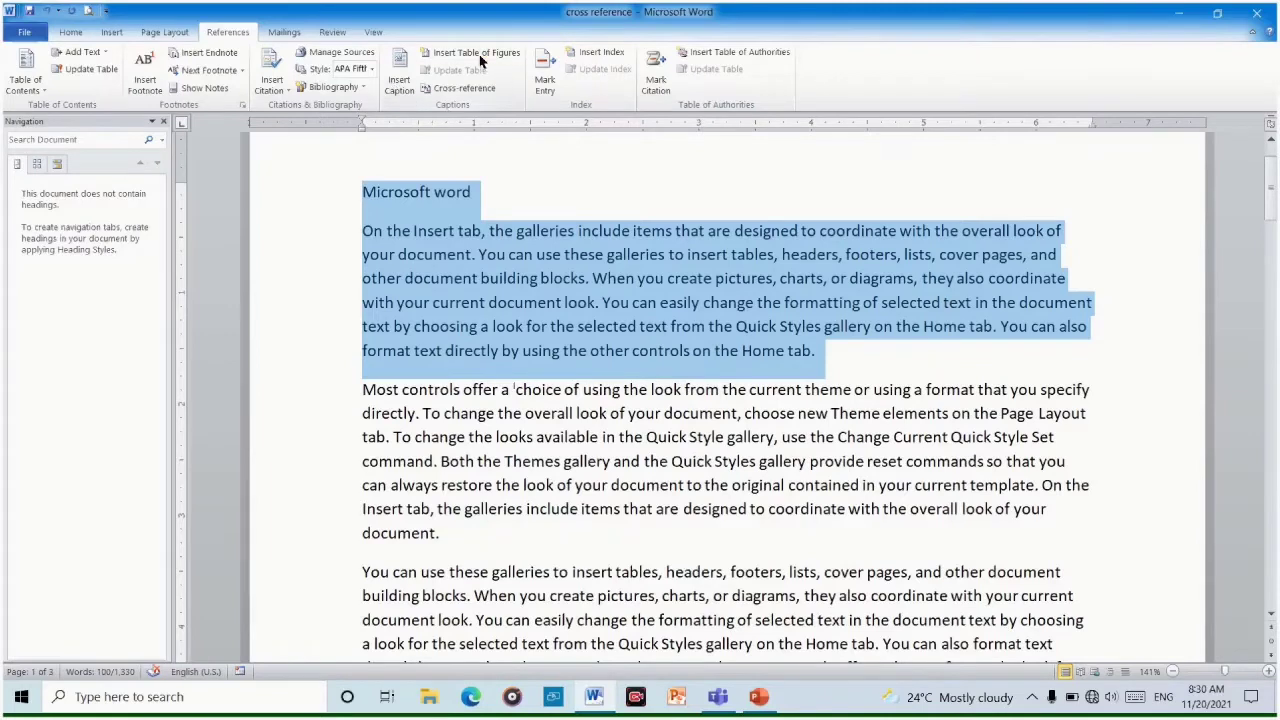
click(273, 68)
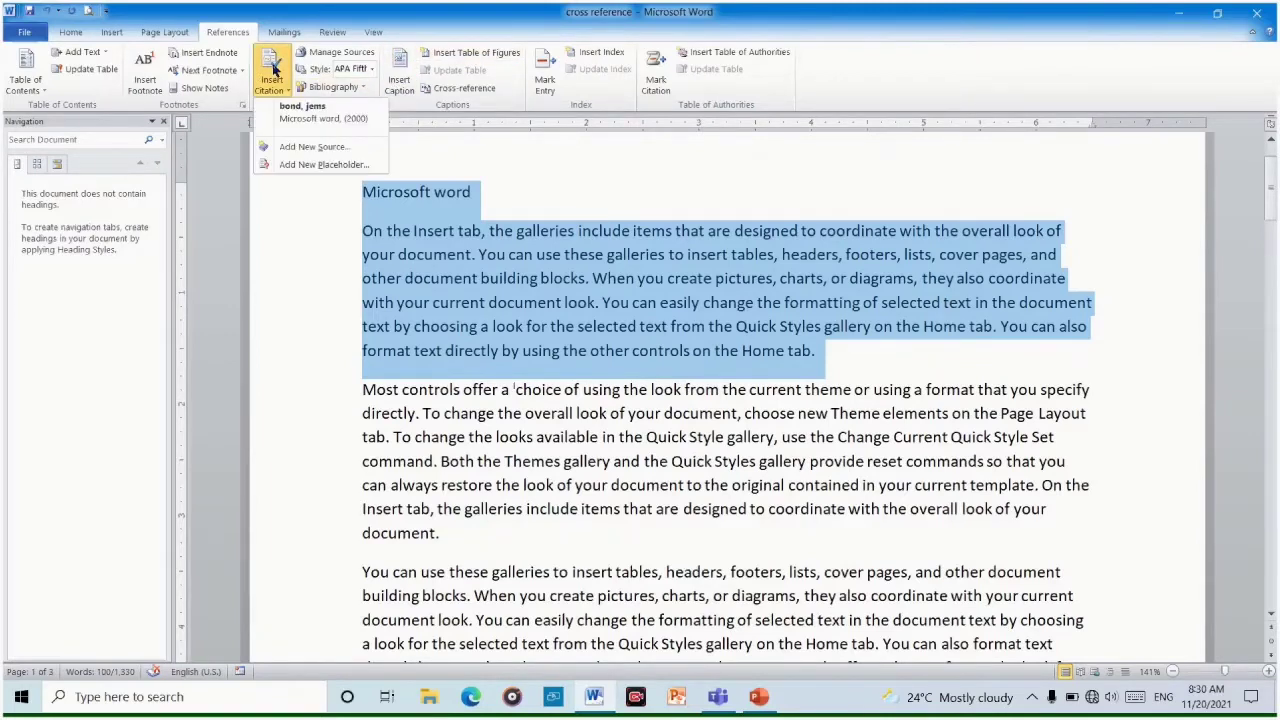
click(312, 120)
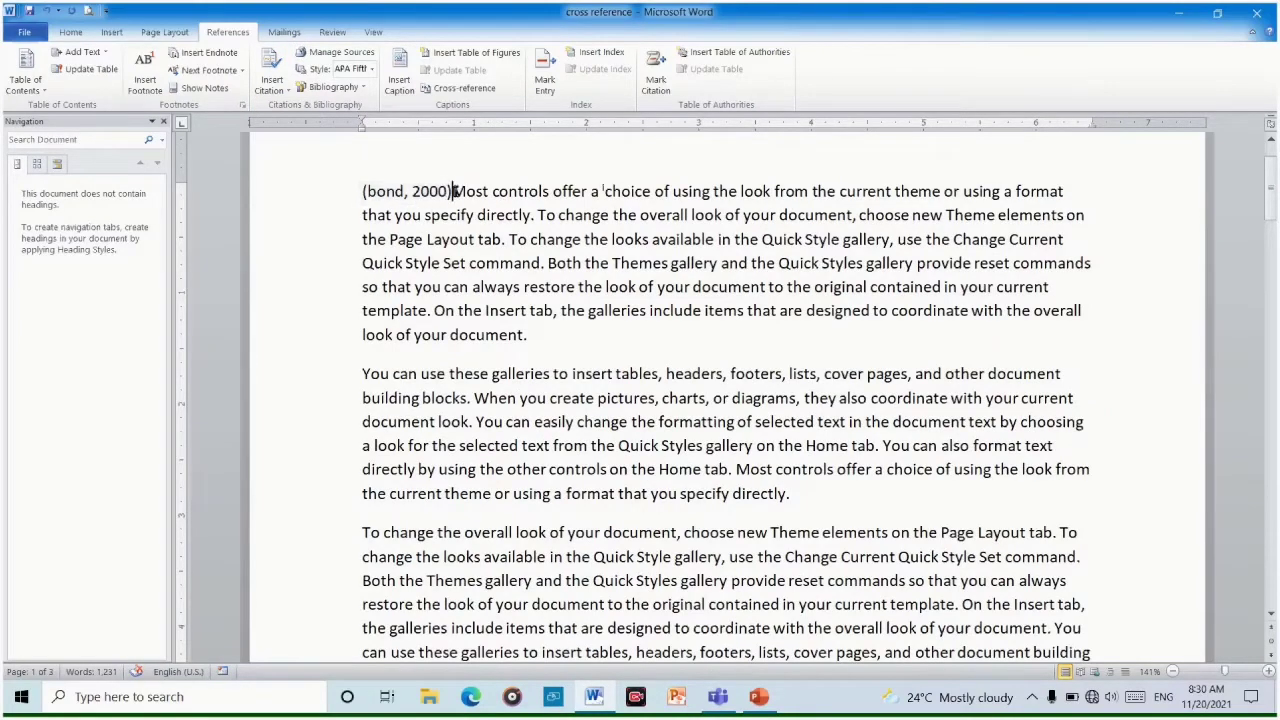
Examine the editing options offered for the citation at the start of the document
mouse_move(440, 191)
mouse_down()
mouse_move(365, 192)
mouse_move(357, 208)
mouse_move(463, 187)
mouse_up()
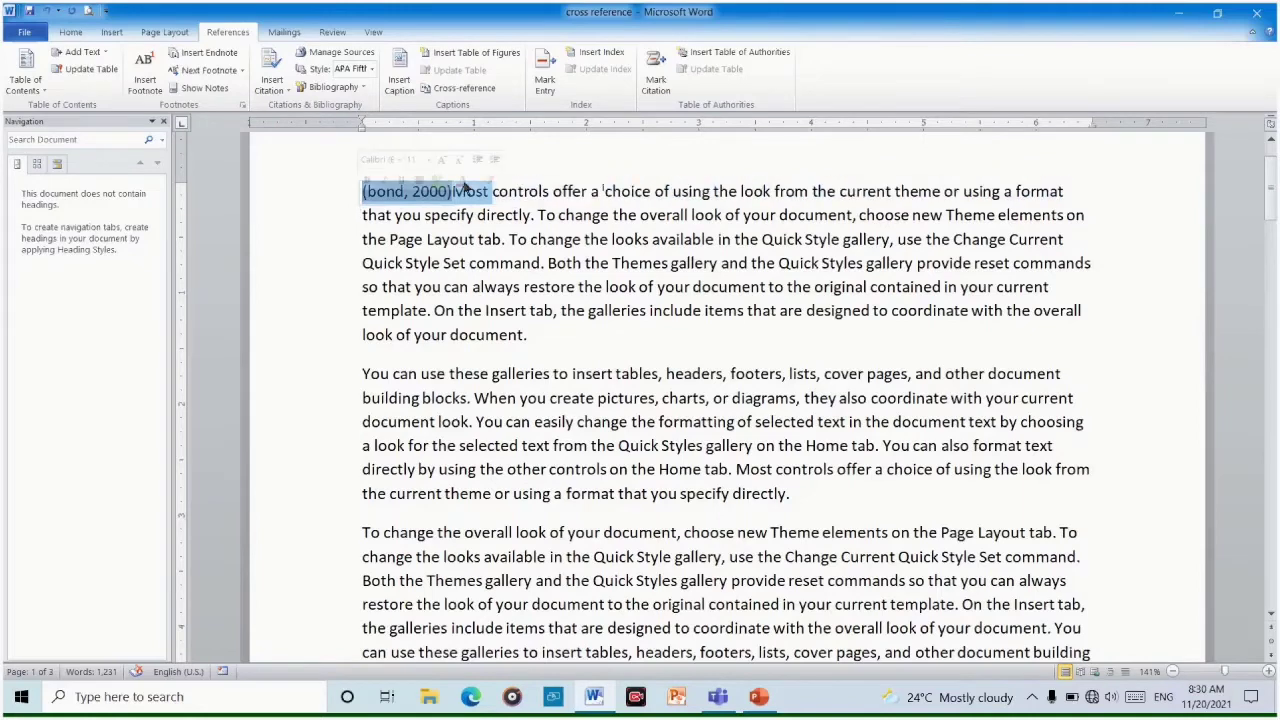
click(682, 158)
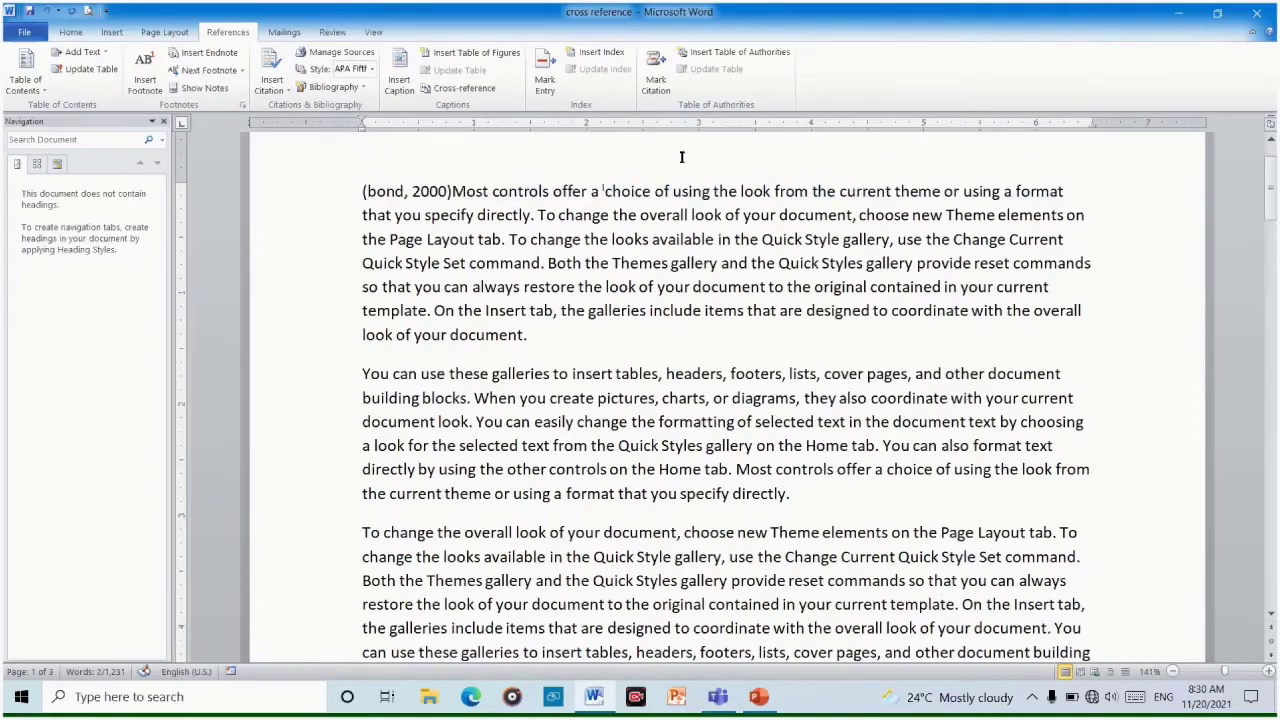
click(450, 191)
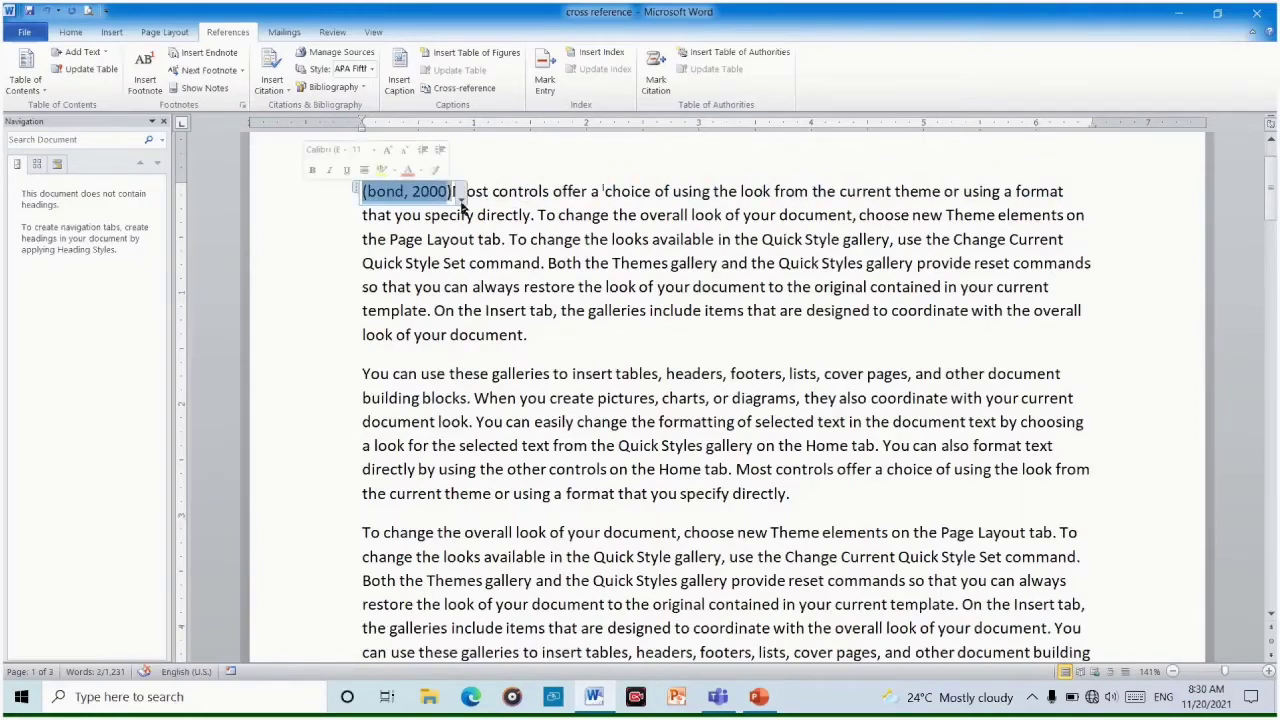
click(461, 199)
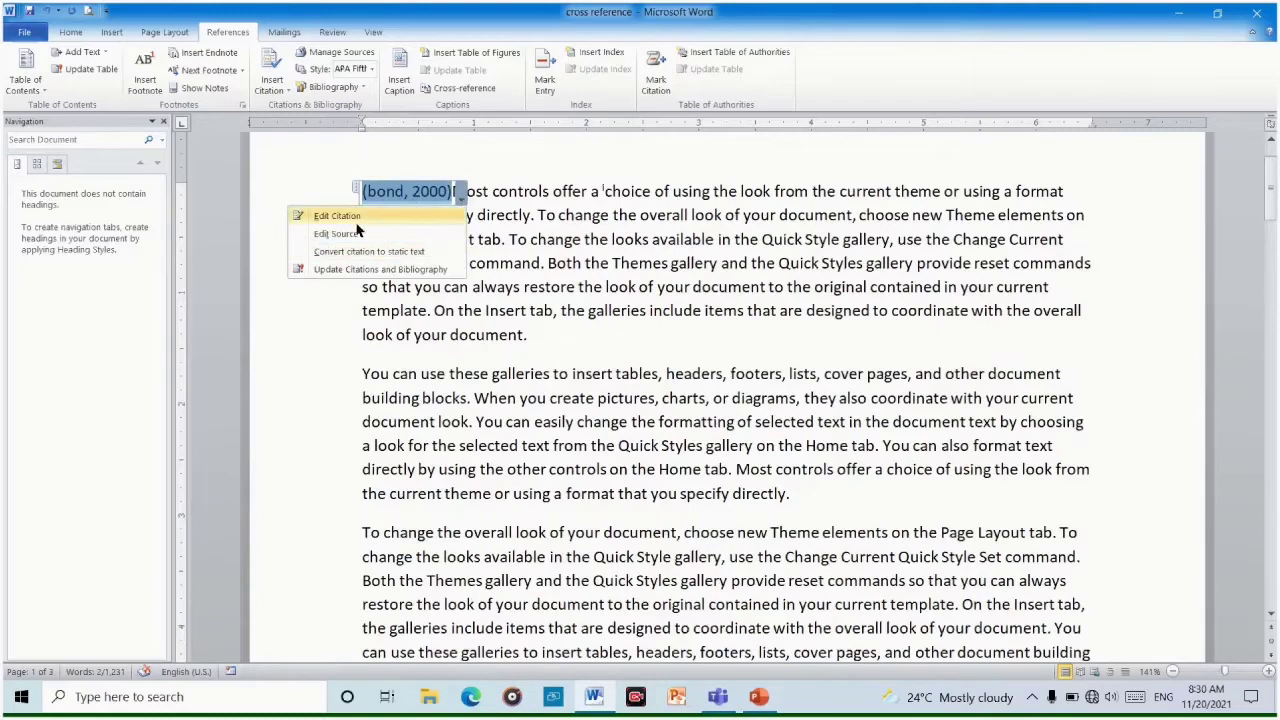
click(568, 149)
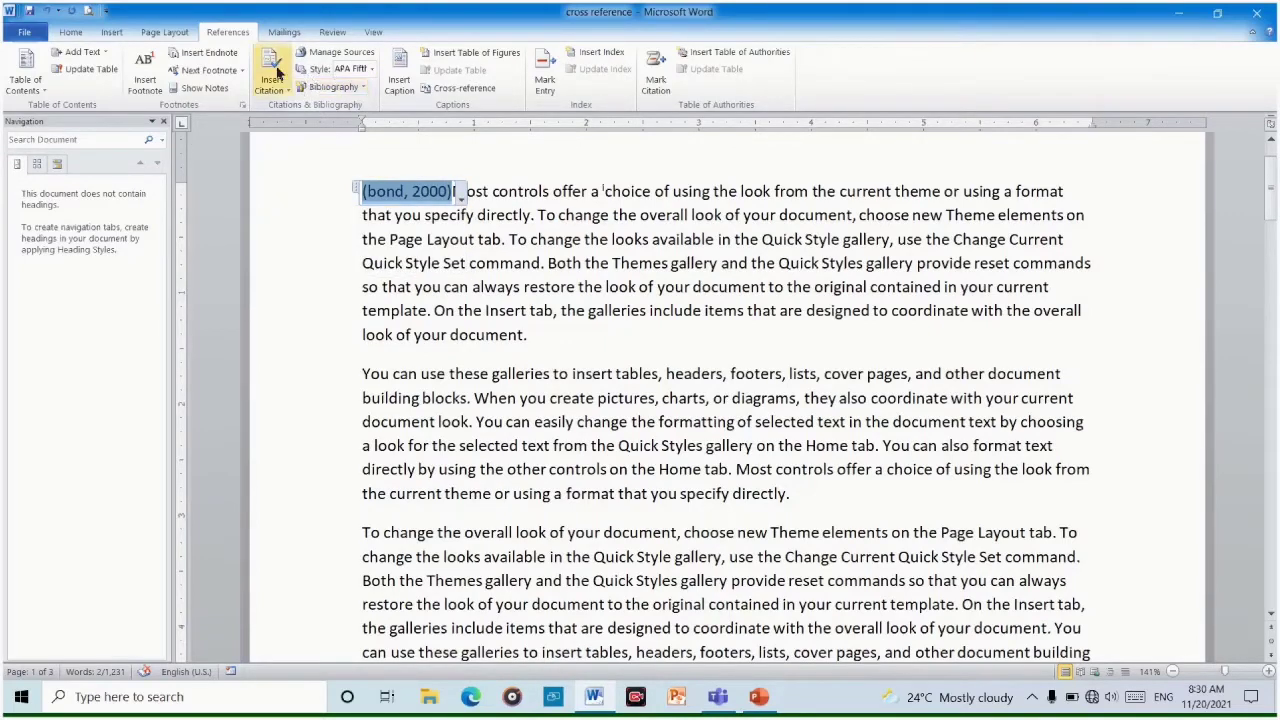
click(582, 154)
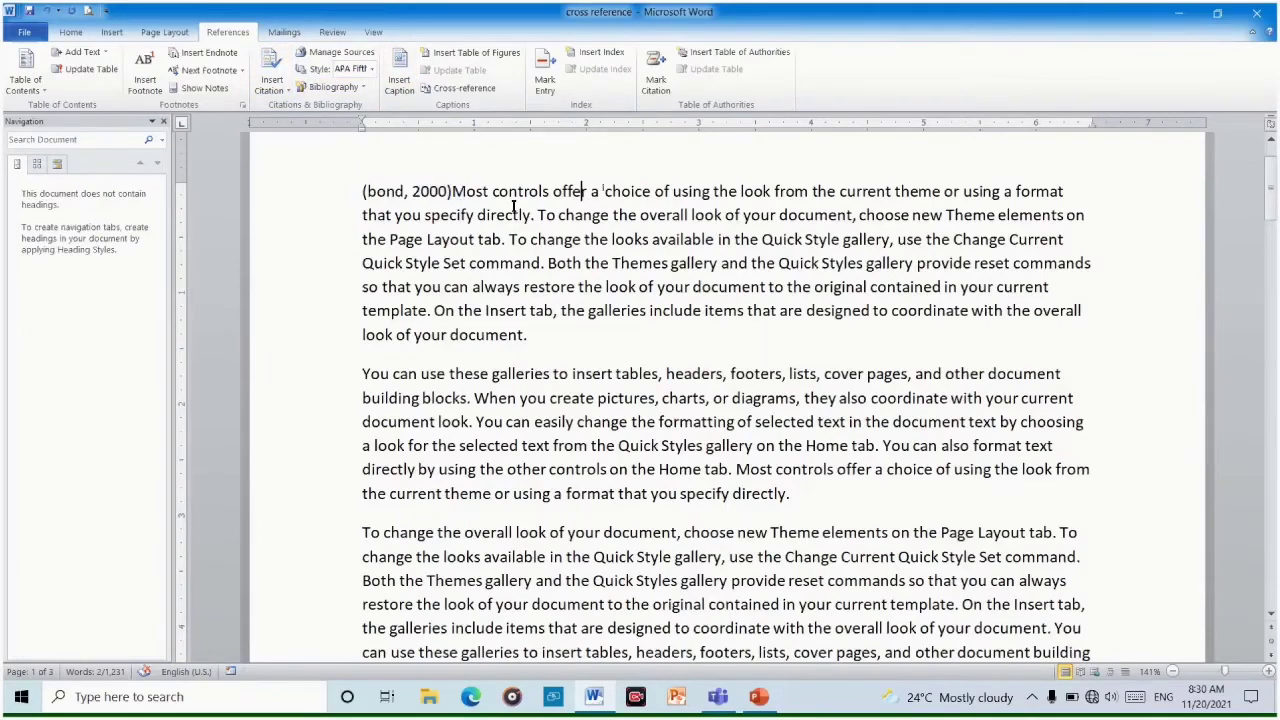
scroll(514, 206, up, 2)
scroll(514, 208, down, 4)
scroll(514, 212, up, 4)
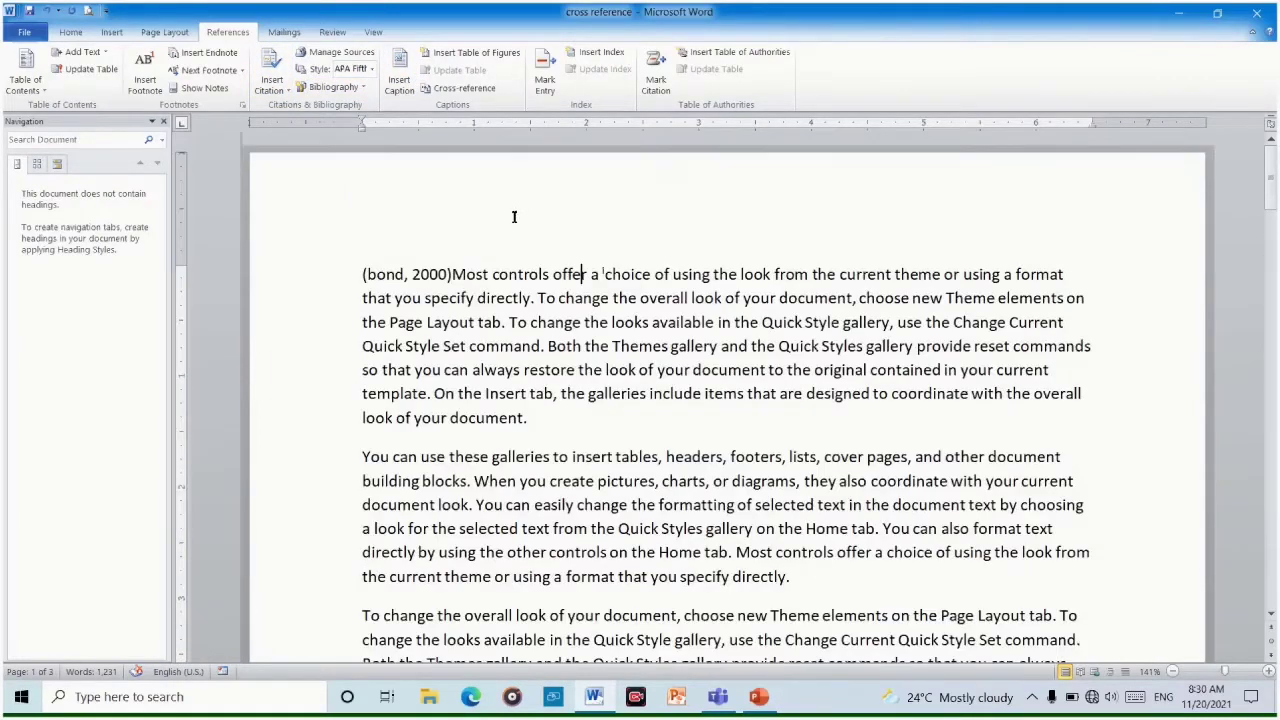
scroll(514, 217, down, 12)
scroll(511, 222, down, 3)
scroll(513, 216, up, 5)
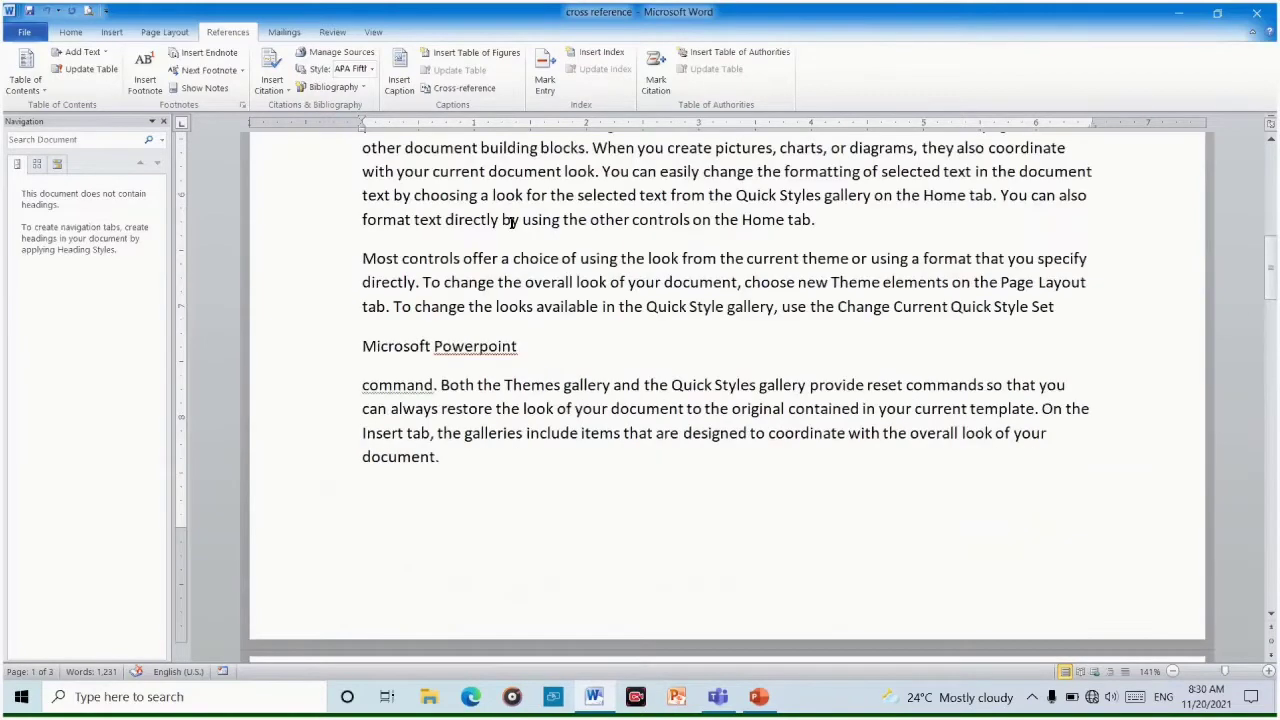
scroll(467, 344, up, 3)
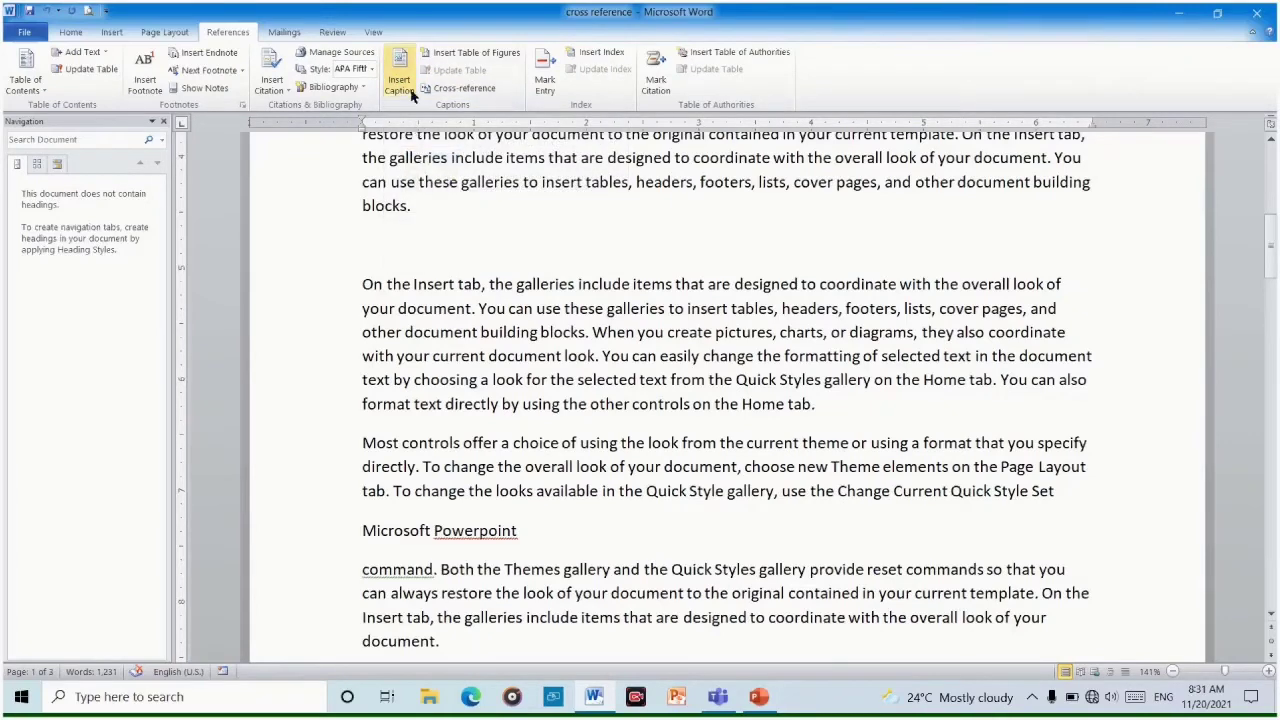
Insert a Figure 1 caption for the hand-and-pencil picture, positioned below the selected item
scroll(596, 392, down, 10)
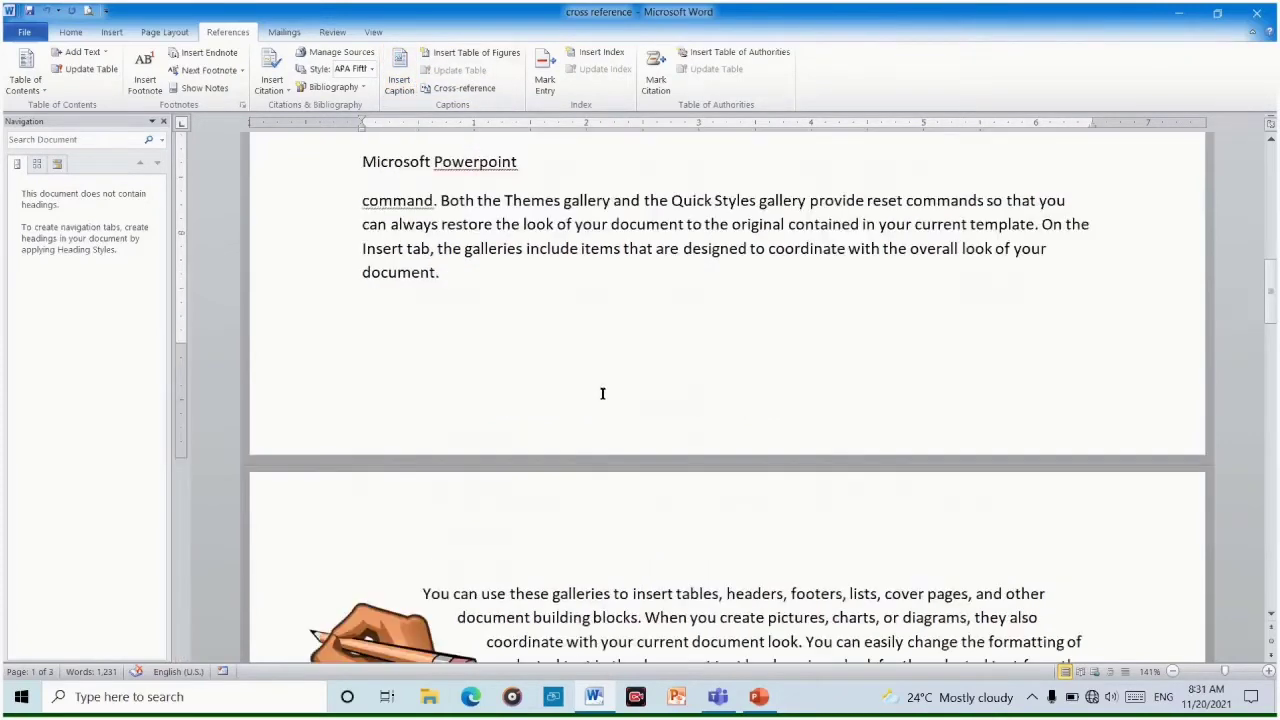
click(414, 318)
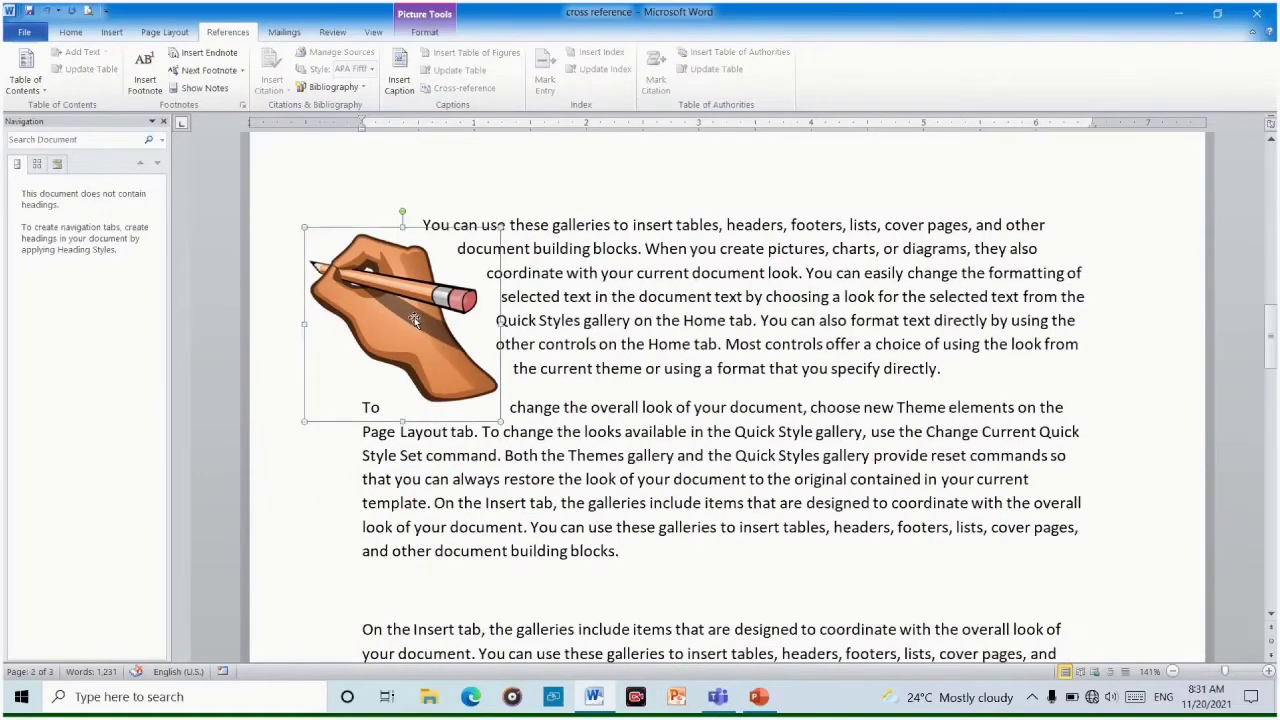
right_click(415, 317)
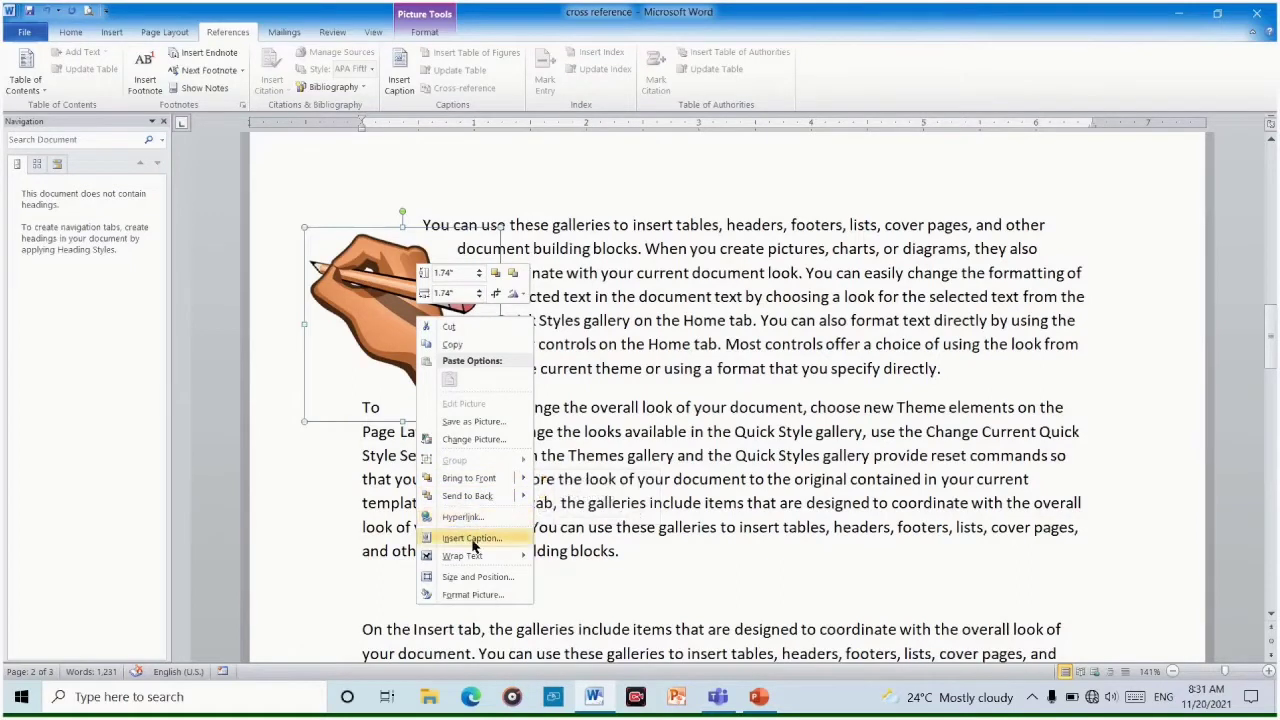
click(660, 157)
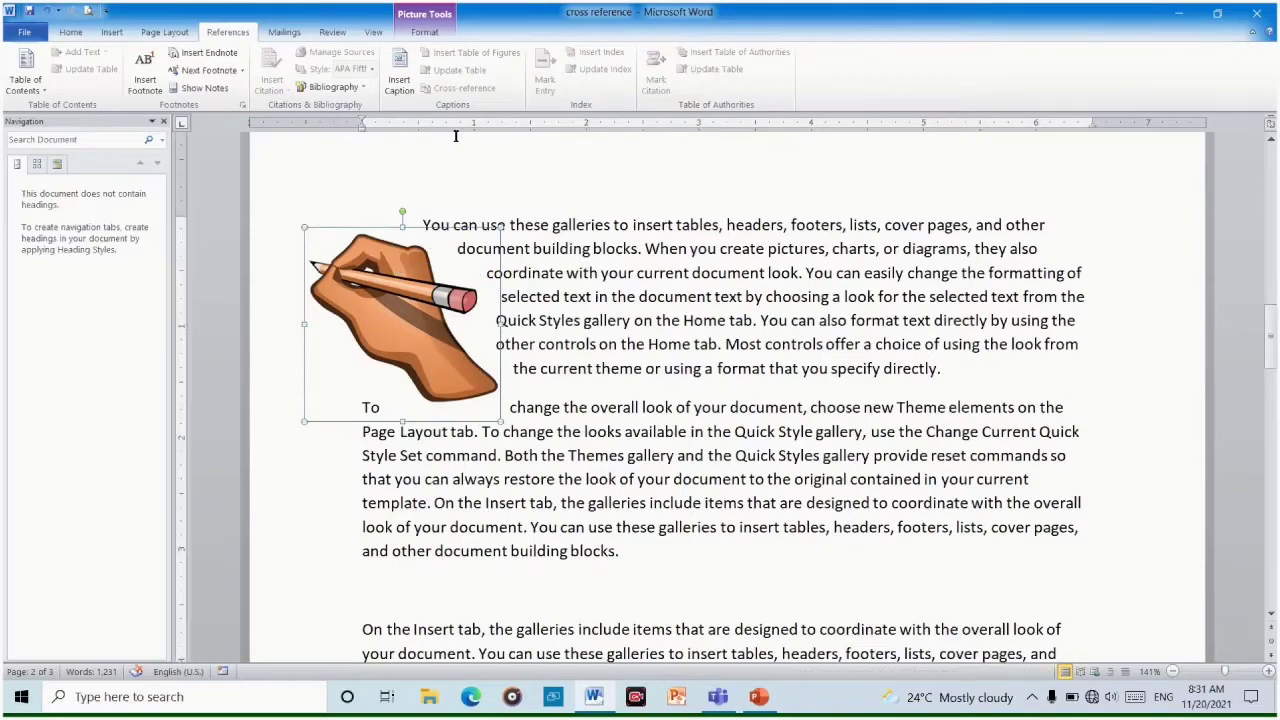
click(401, 77)
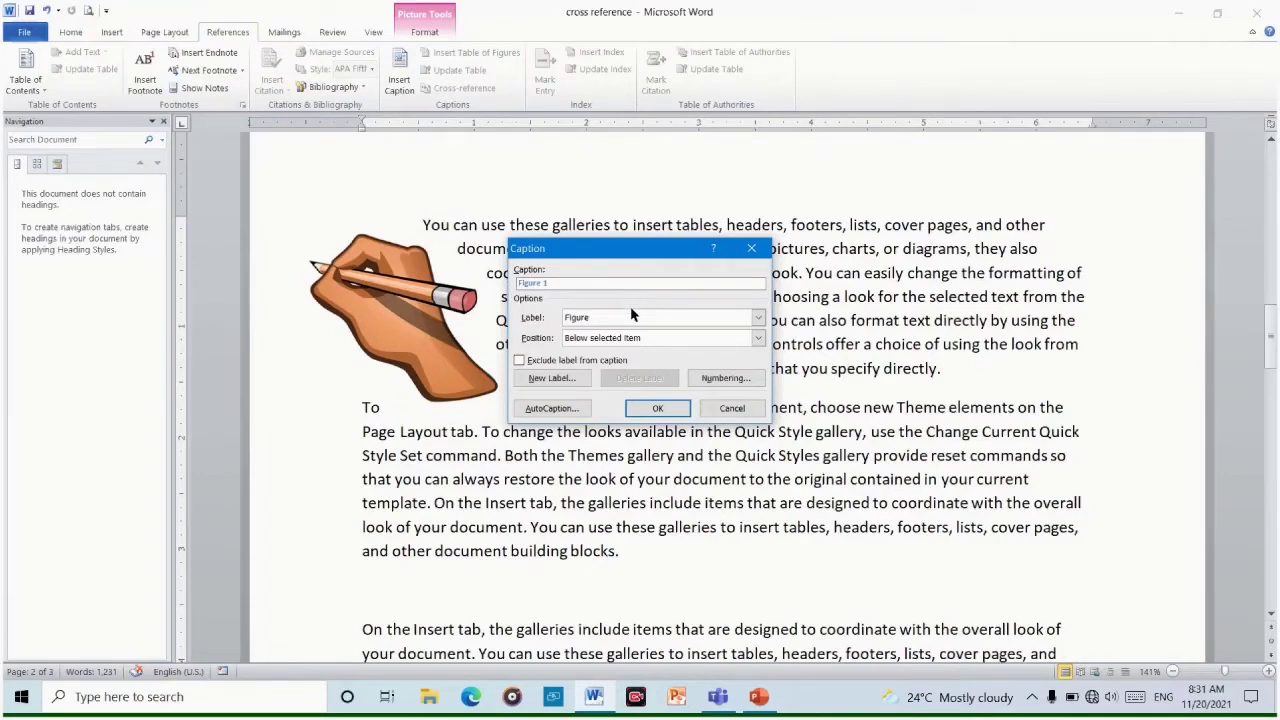
click(758, 340)
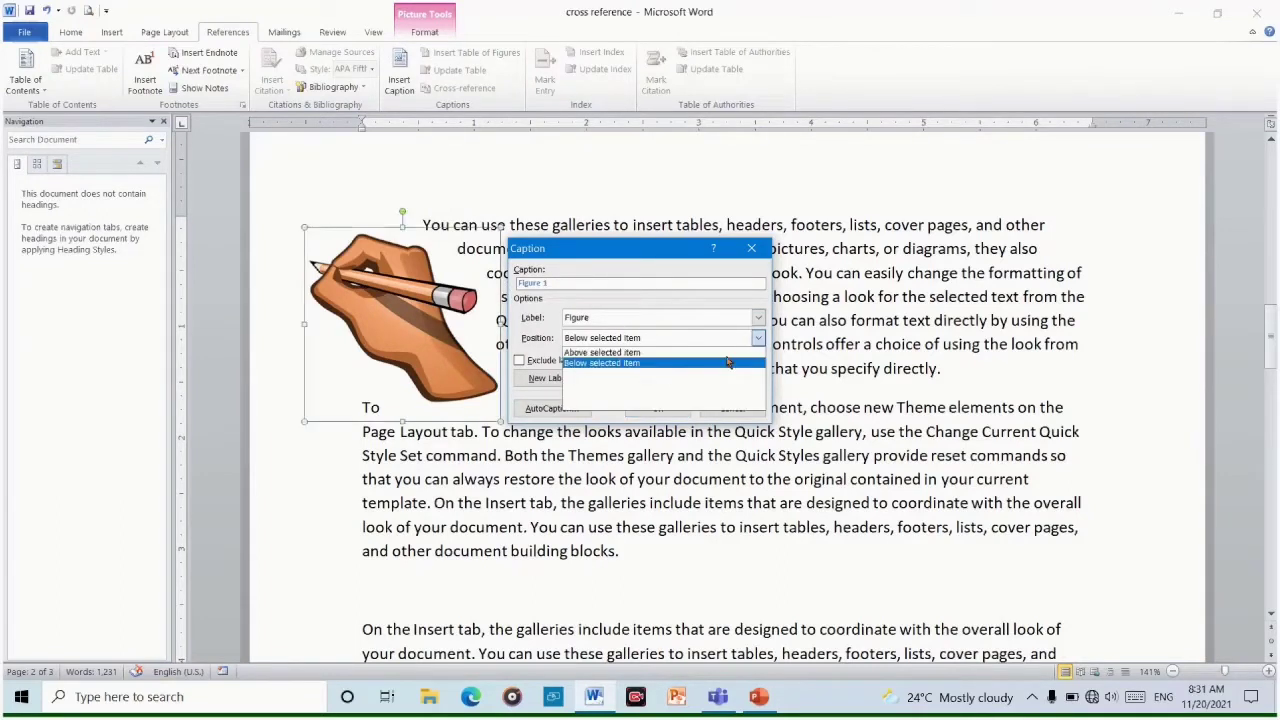
click(627, 363)
click(656, 409)
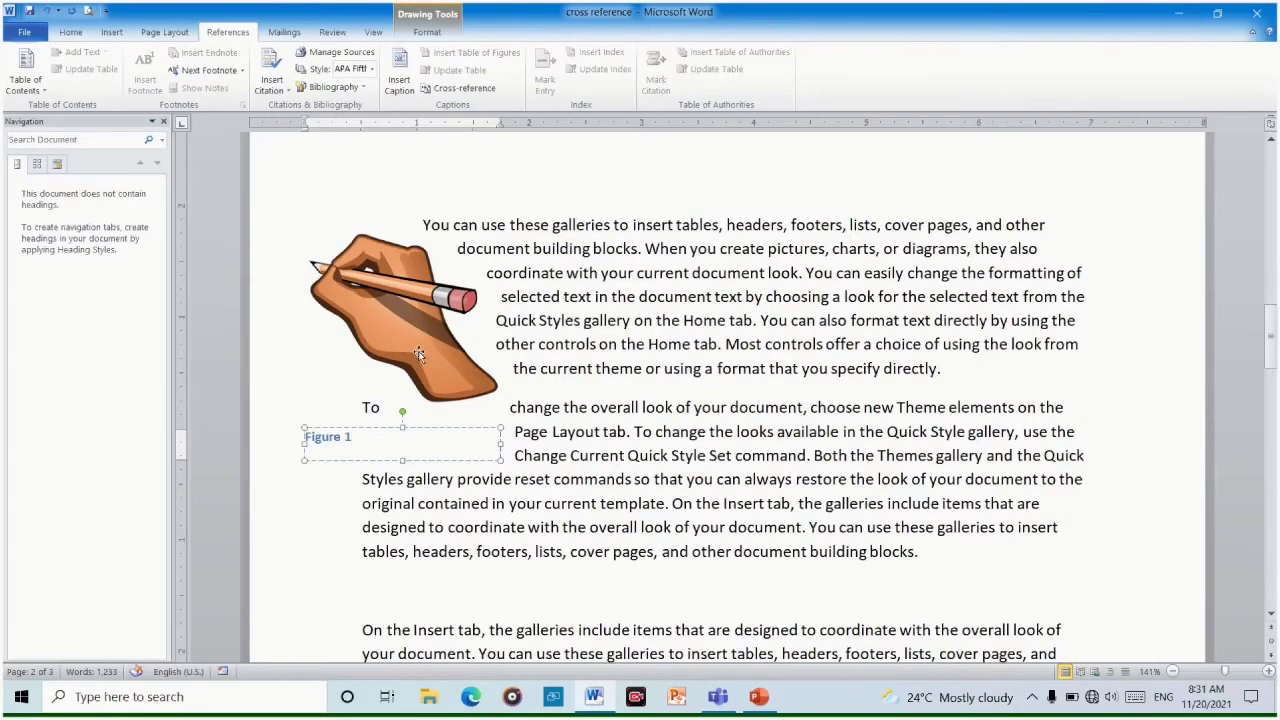
Caption the whole table at the end of the document with the Table label, positioned above the selected item
scroll(583, 443, down, 15)
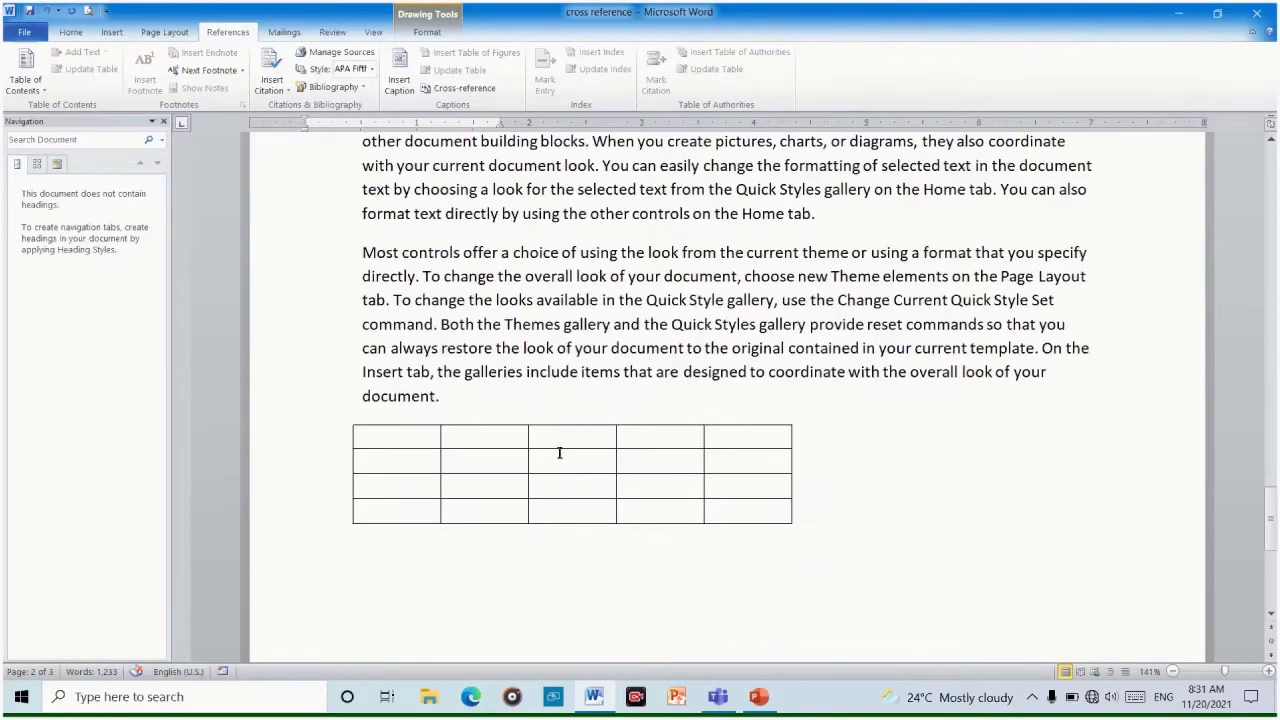
click(507, 437)
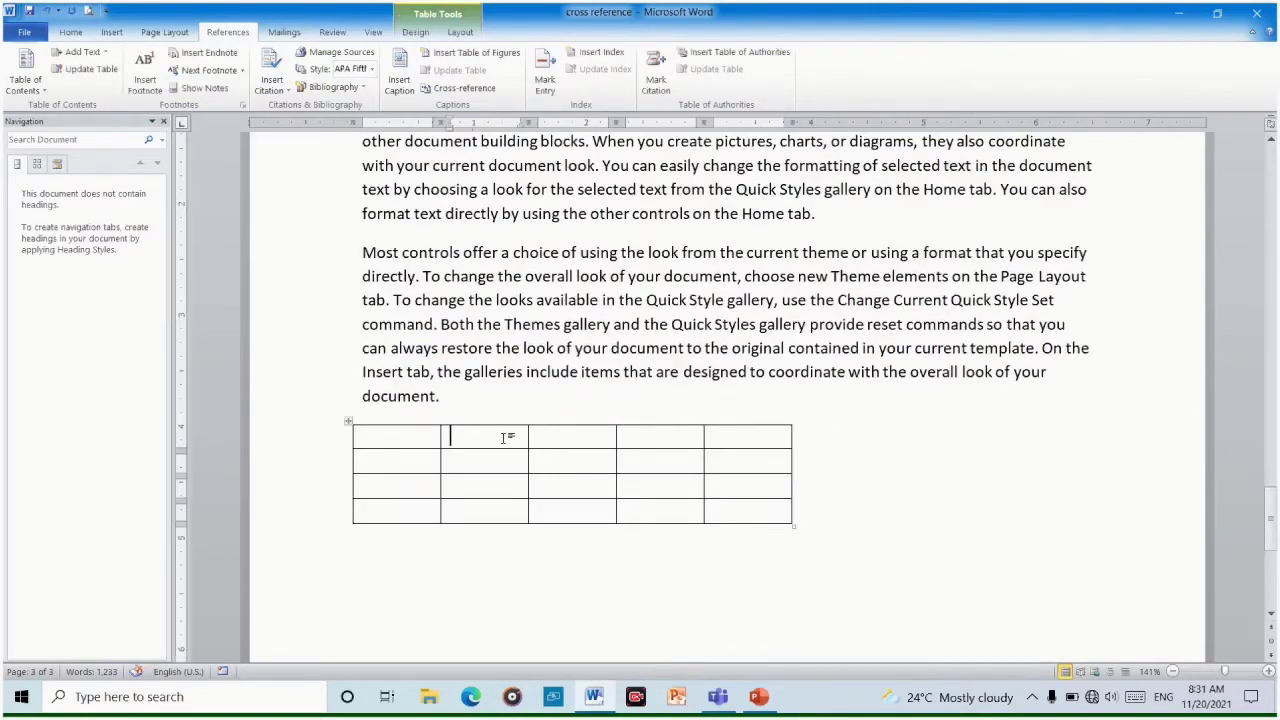
click(348, 421)
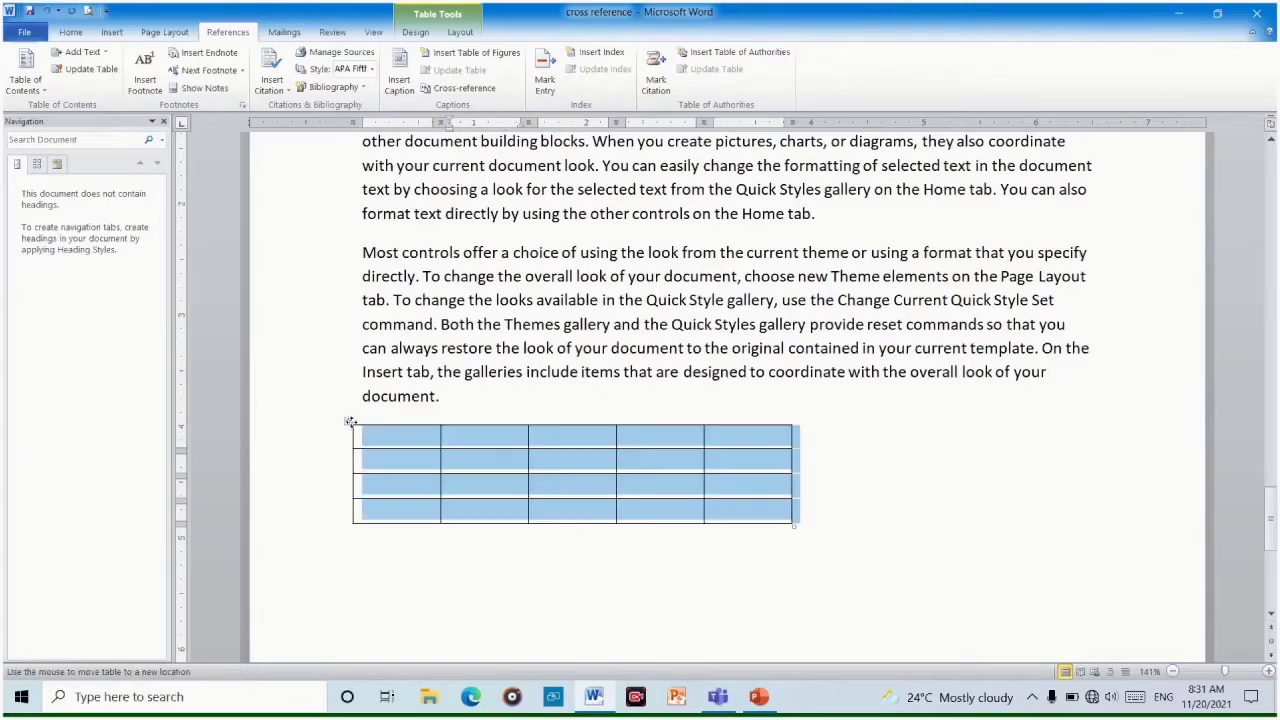
click(400, 80)
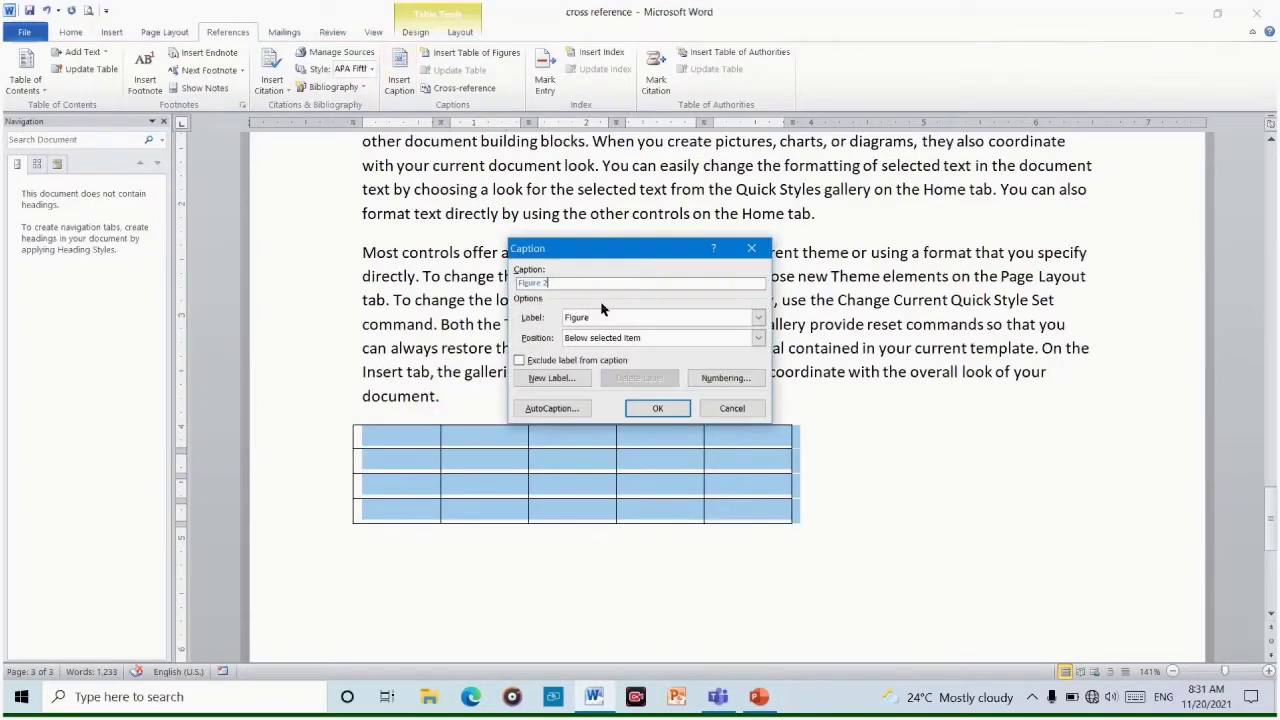
click(757, 318)
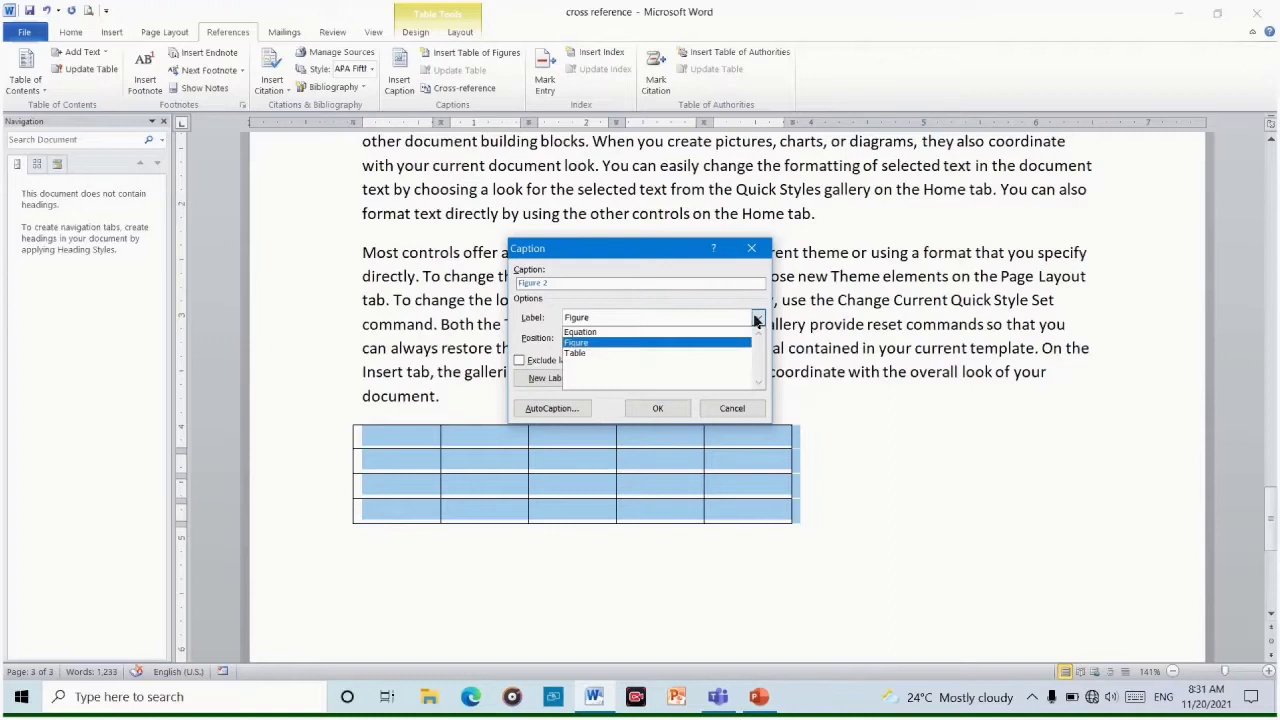
click(643, 354)
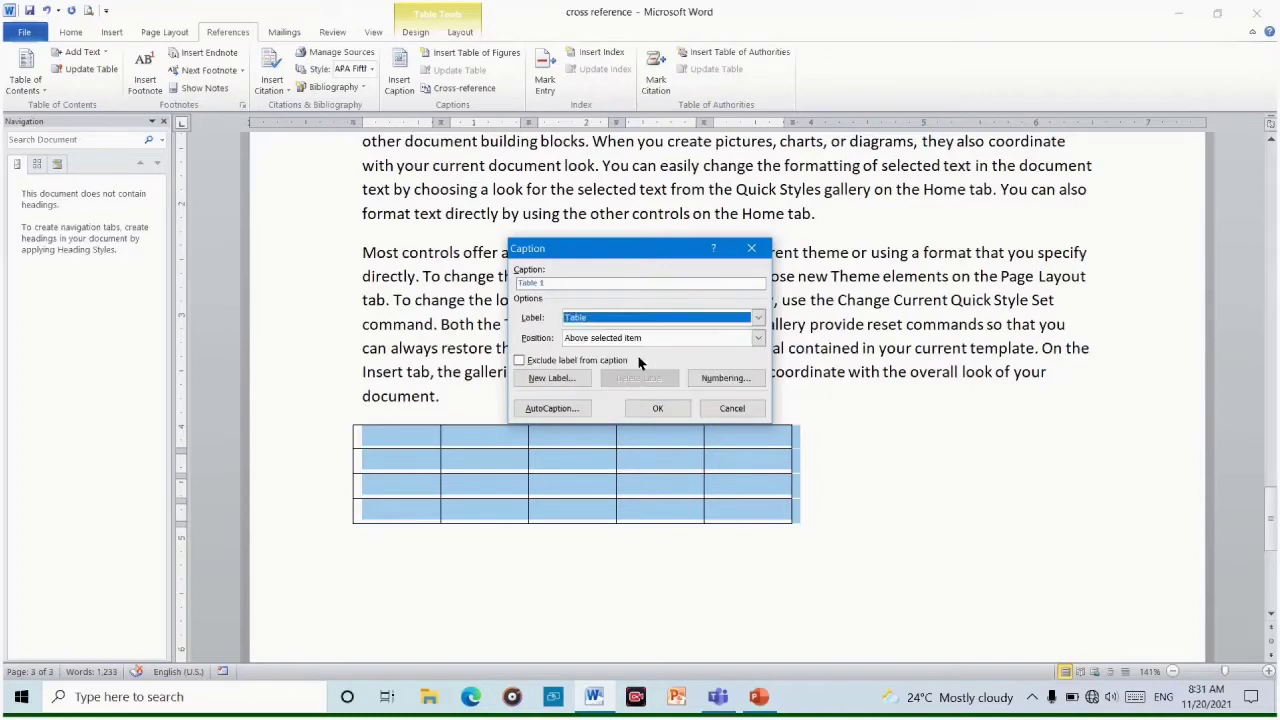
click(758, 339)
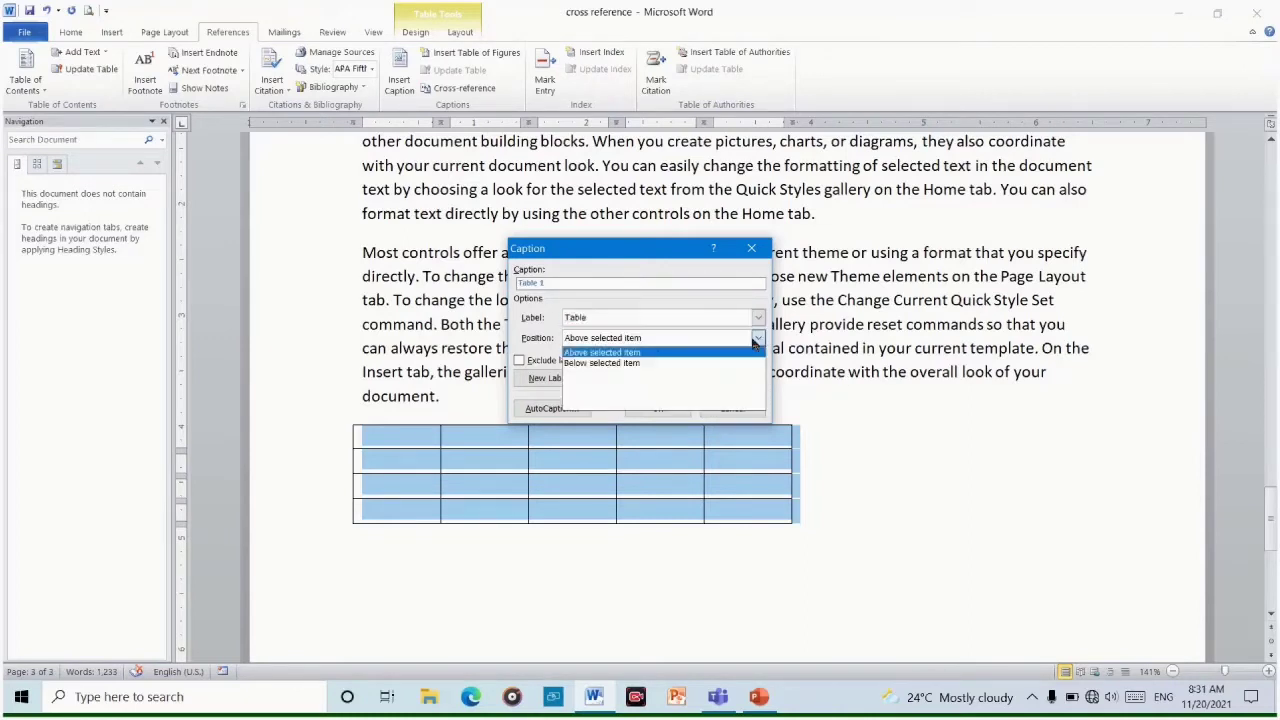
click(642, 341)
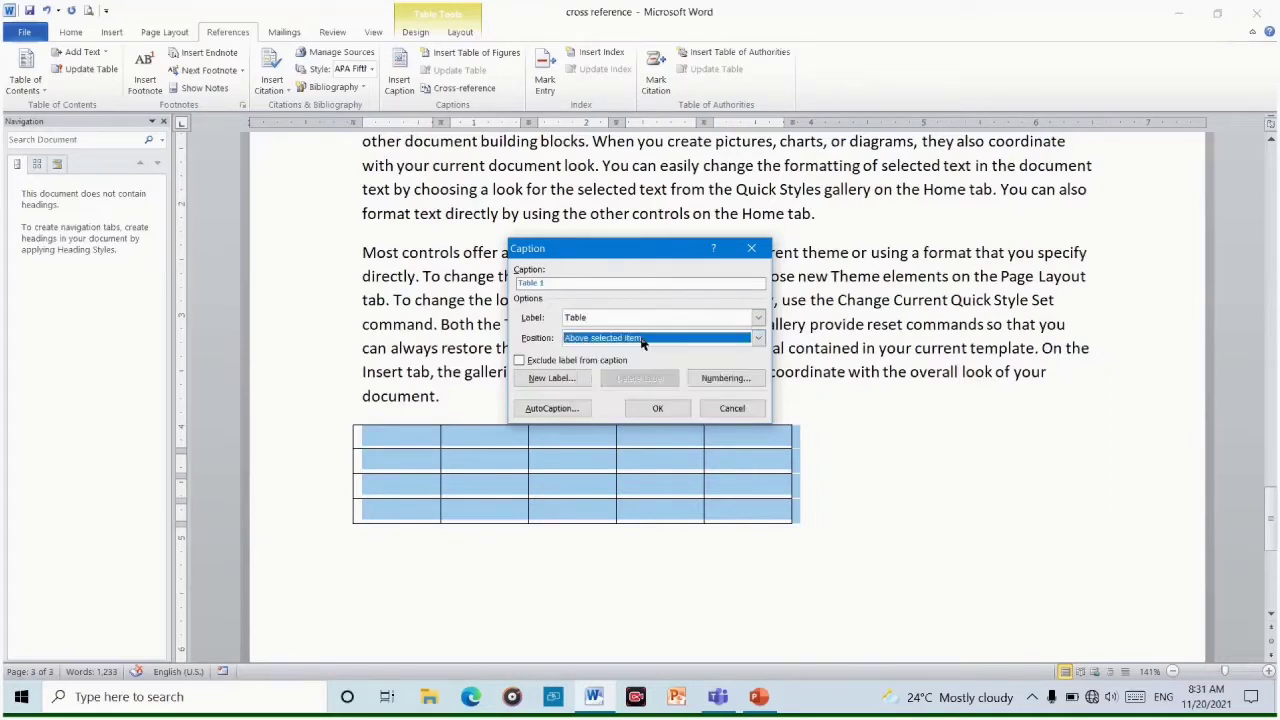
click(658, 410)
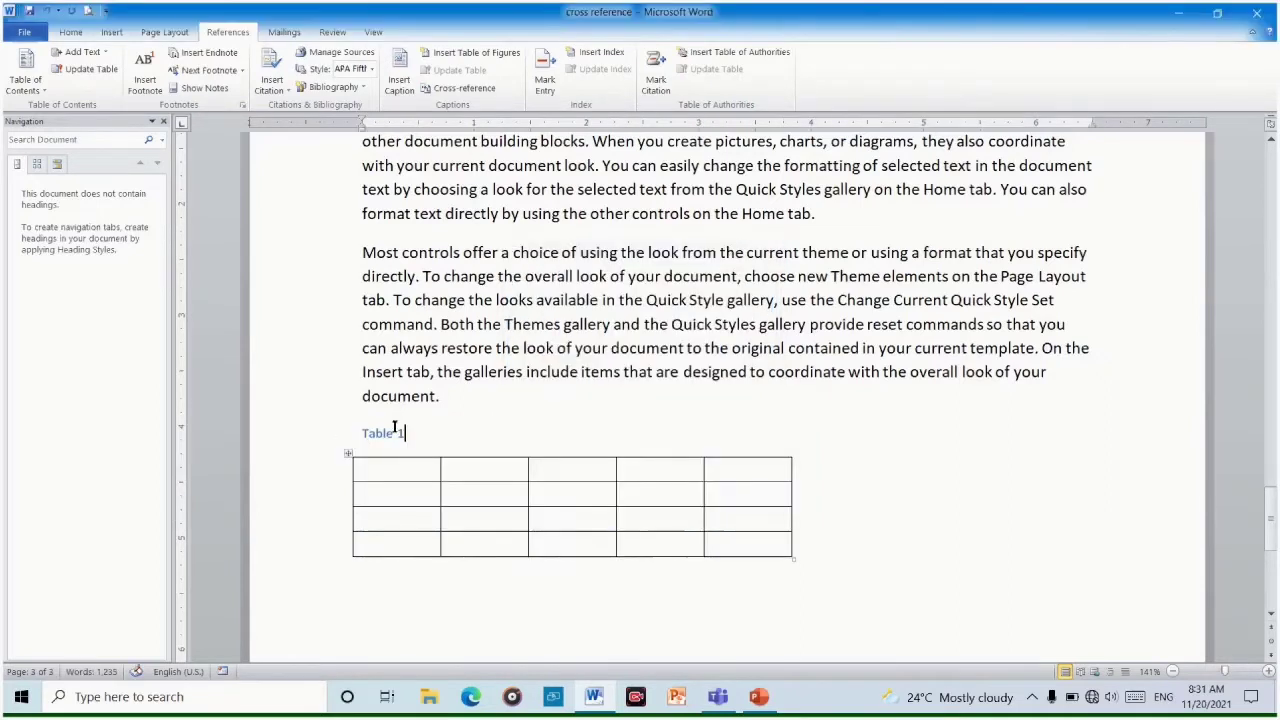
Add an empty line above the citation at the start of the document
scroll(515, 414, up, 10)
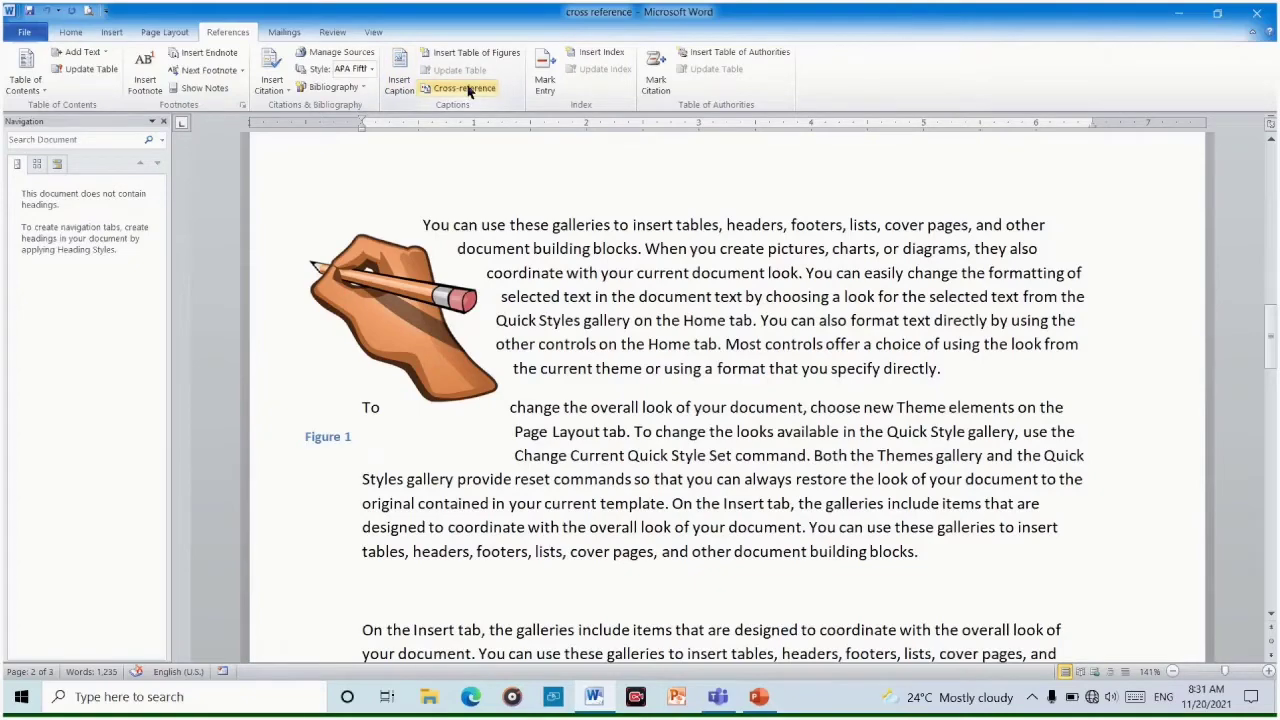
scroll(664, 360, up, 9)
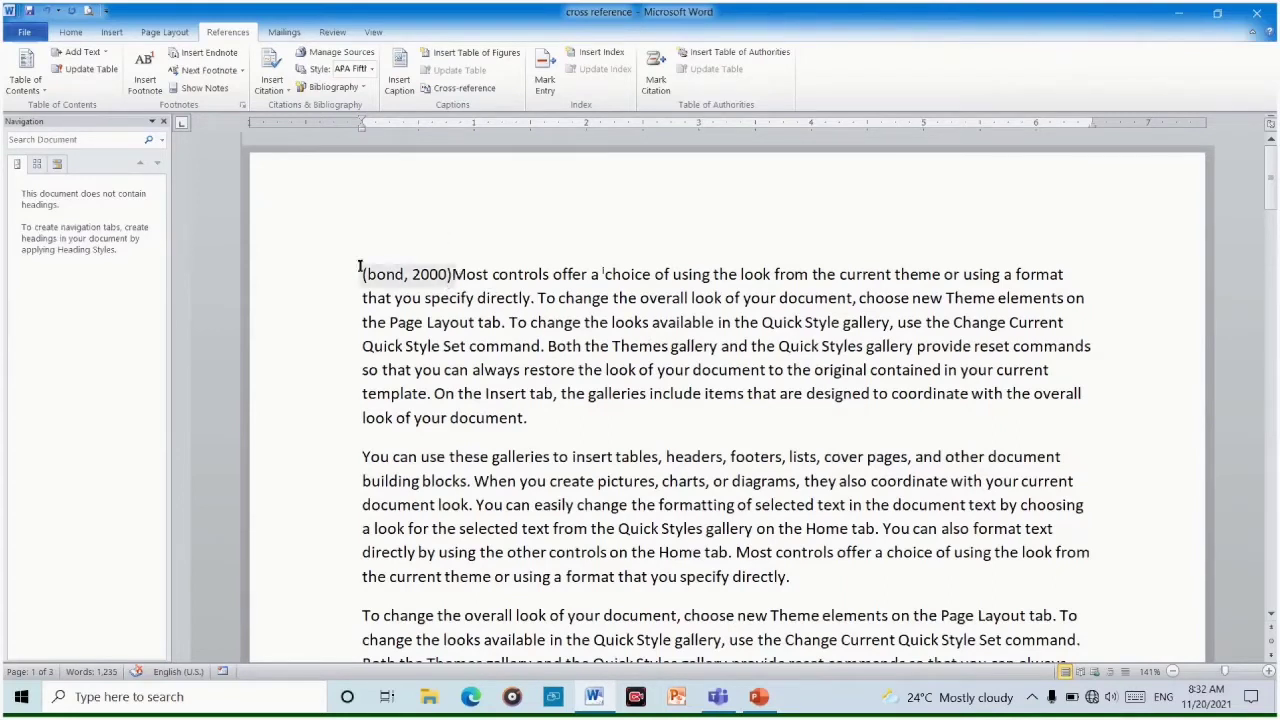
drag(360, 272, 452, 274)
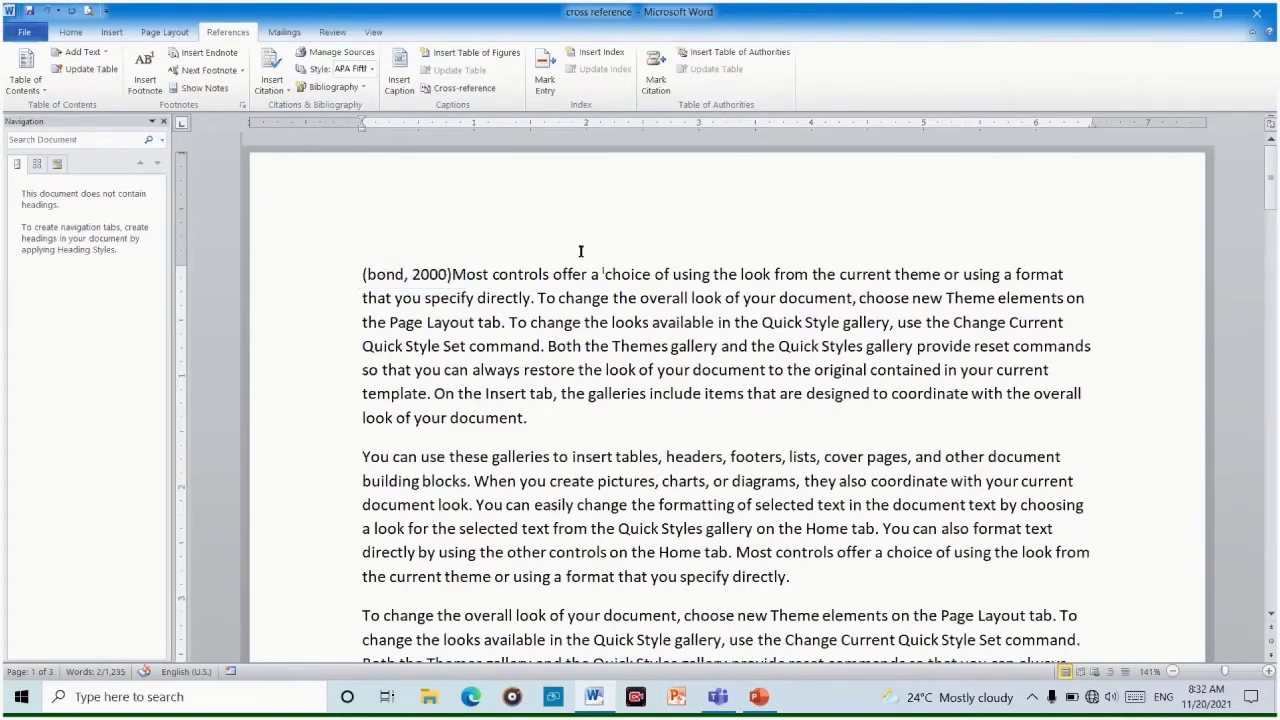
click(358, 272)
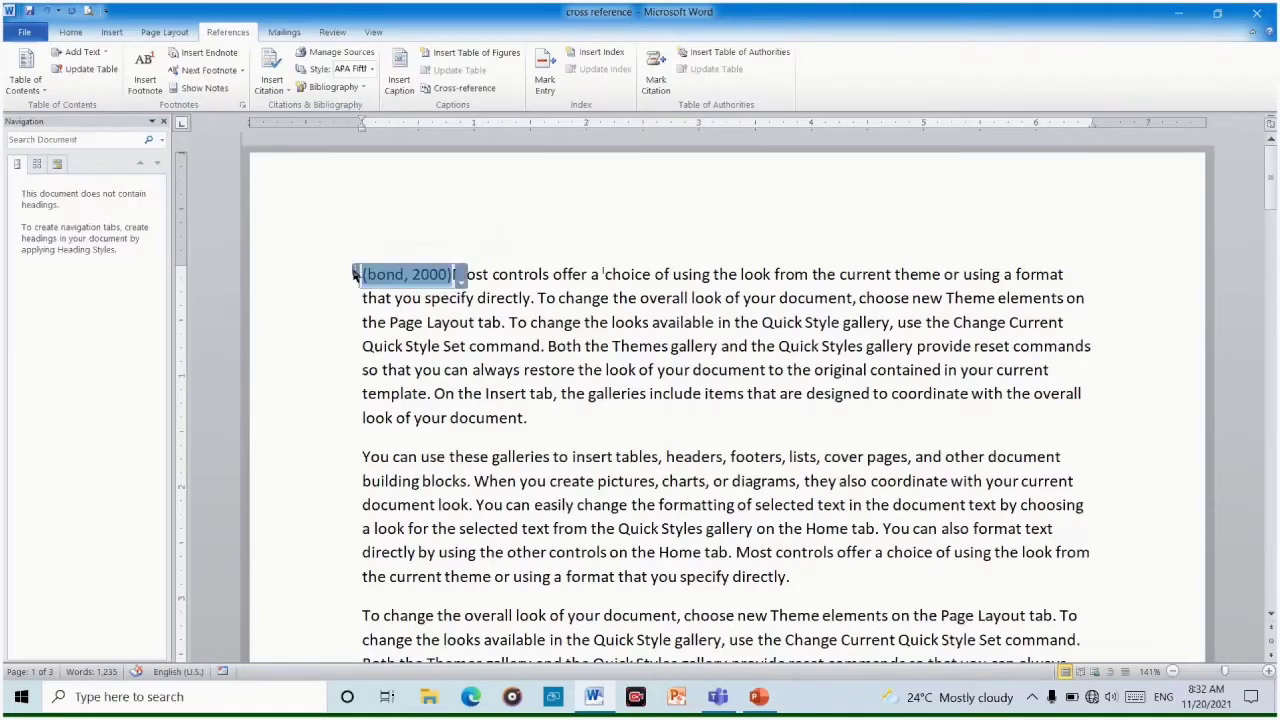
click(355, 277)
click(355, 275)
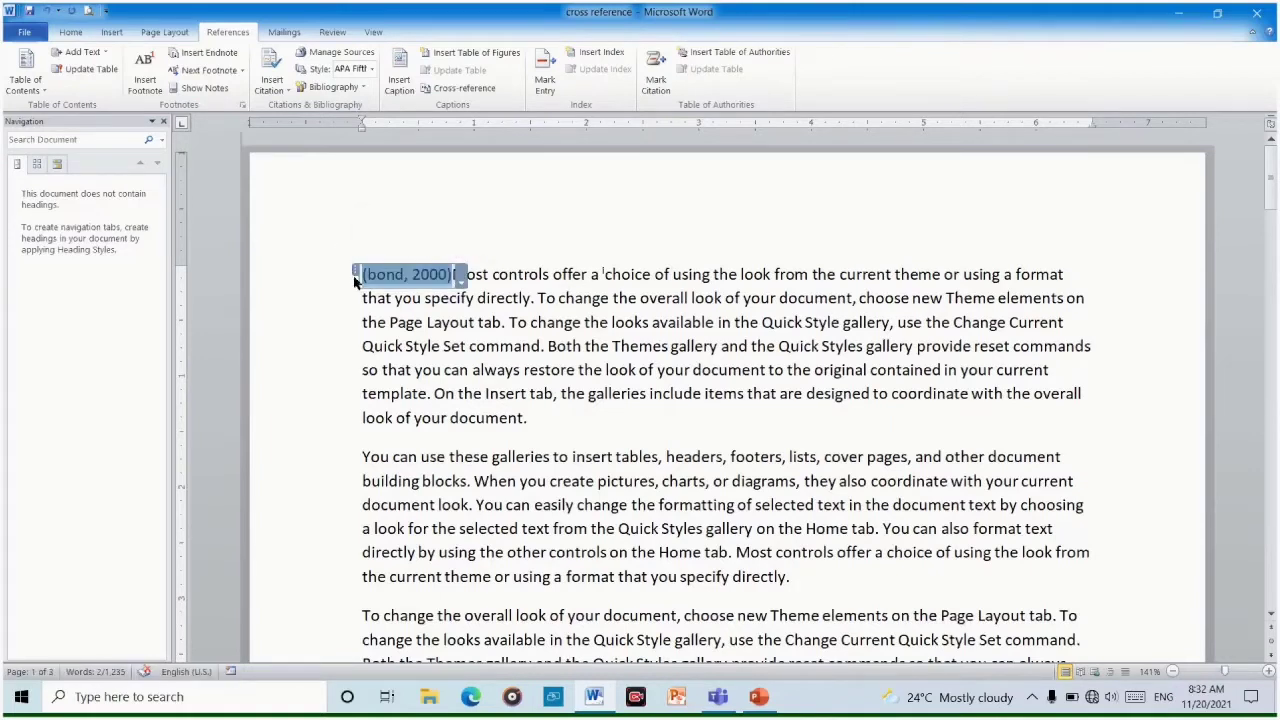
click(355, 281)
key(Return)
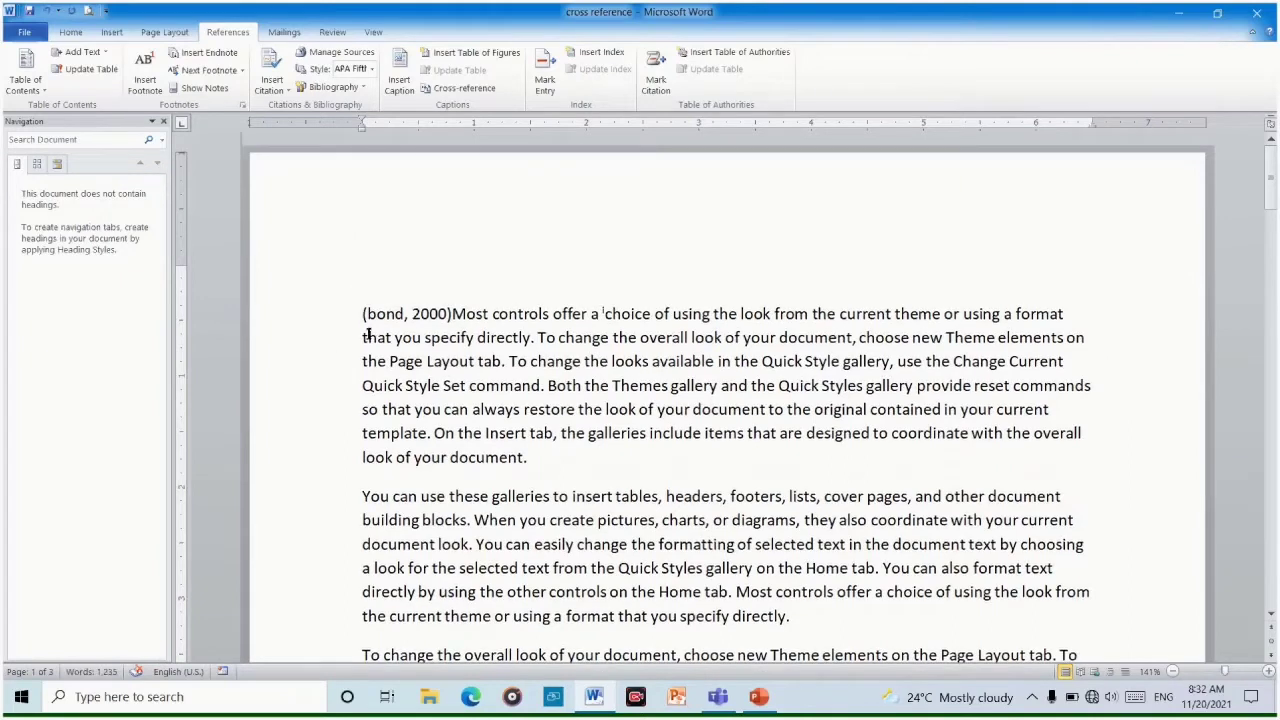
Enter the heading Microsoft Word on the empty line above the citation
click(383, 266)
text(Mice)
key(BackSpace)
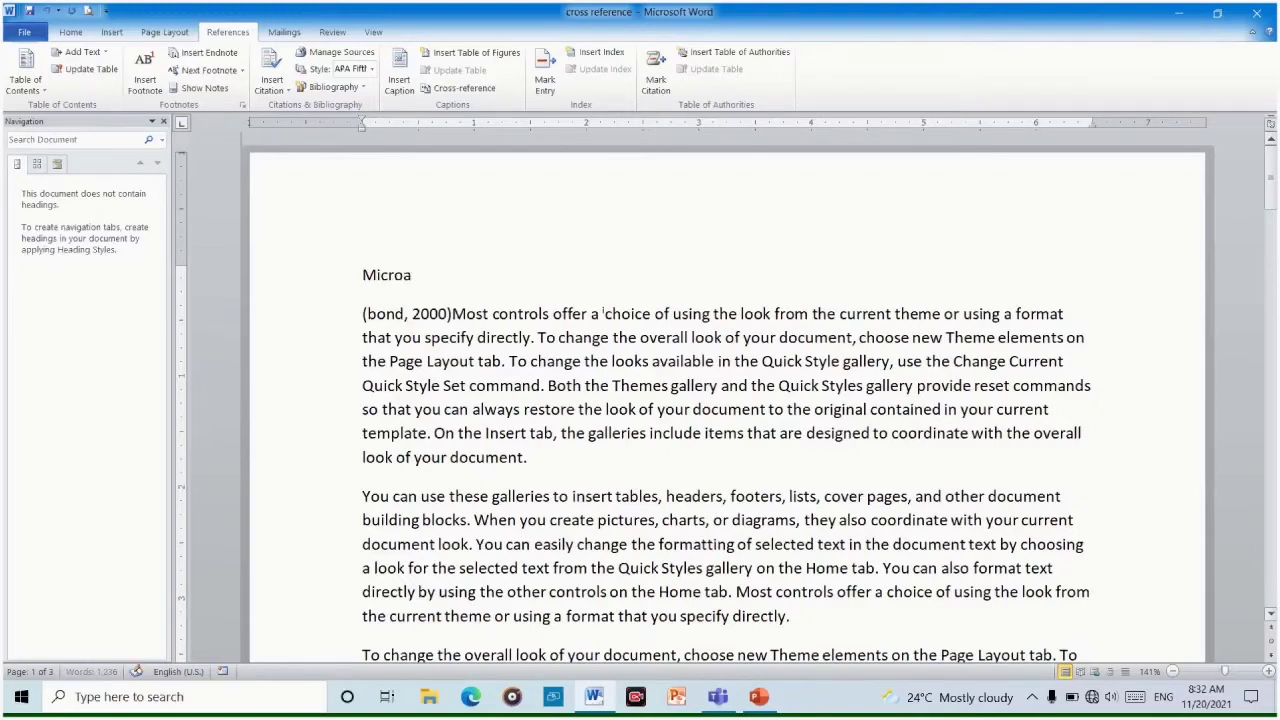
text(od)
key(BackSpace)
key(BackSpace)
key(BackSpace)
text(soft)
text( Q)
key(BackSpace)
text(Word)
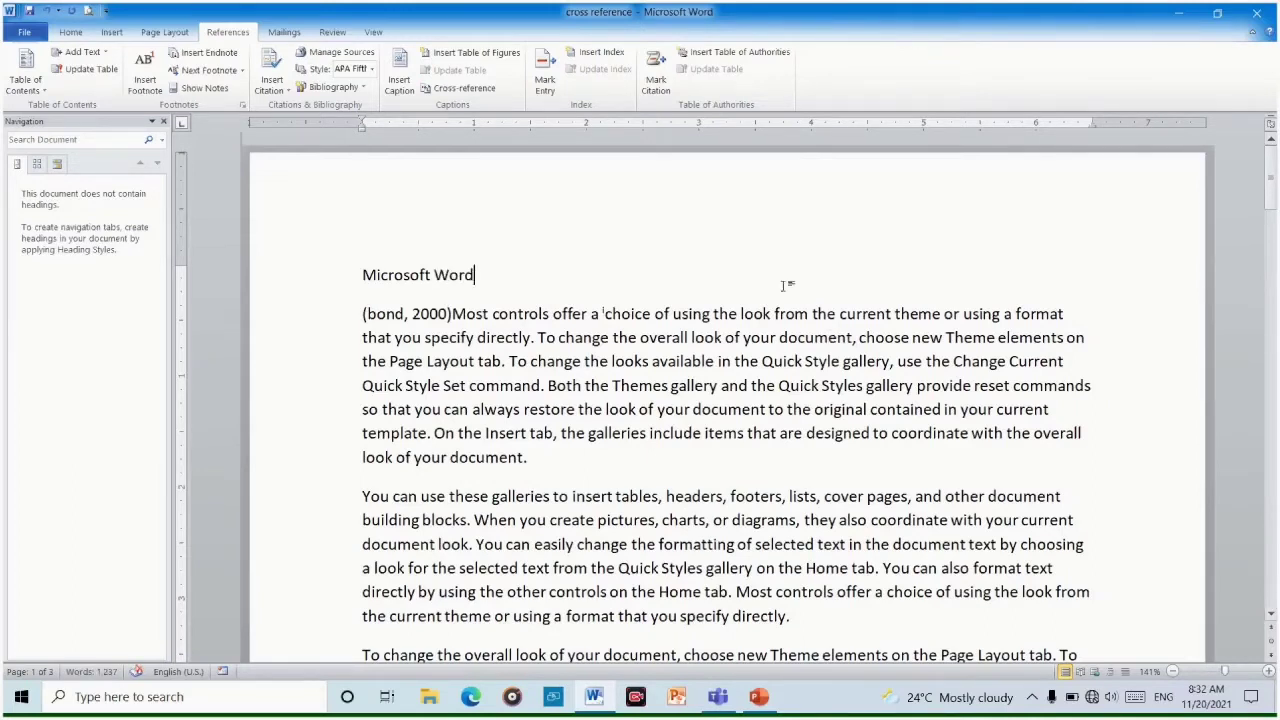
Copy the Microsoft Excel heading line near the end of page 2 and delete it from there
scroll(493, 291, down, 9)
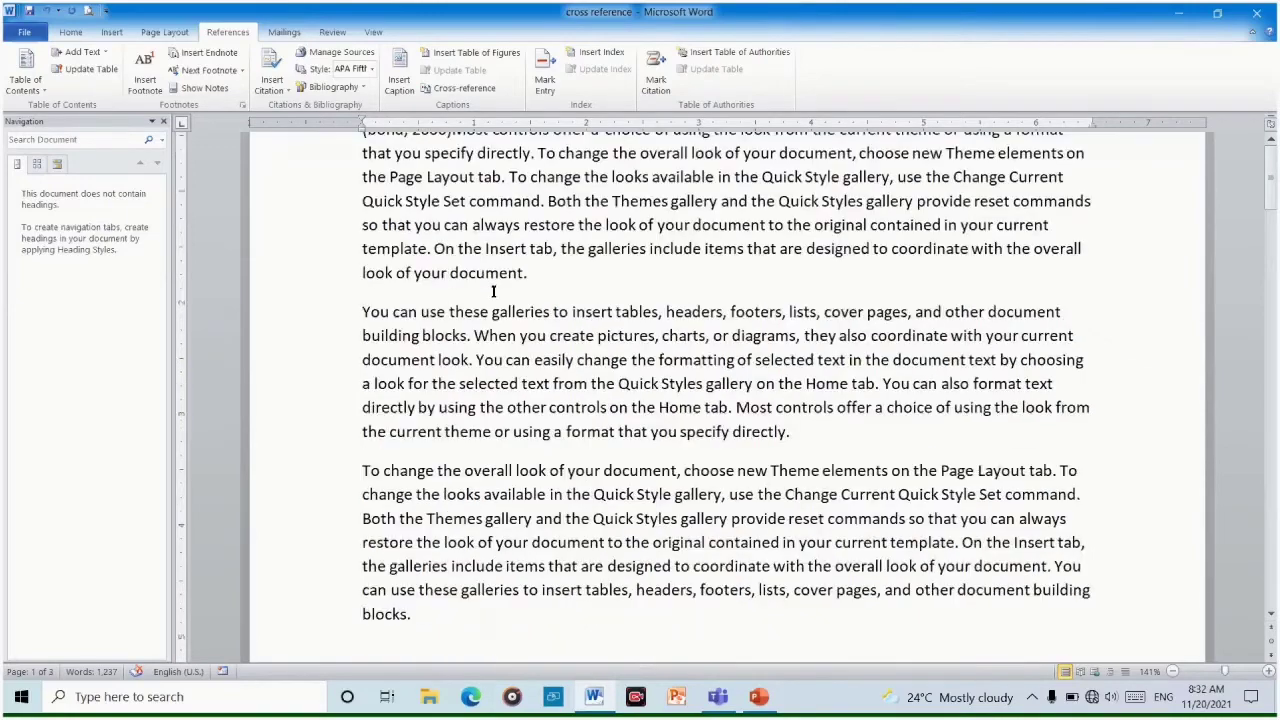
scroll(493, 291, down, 3)
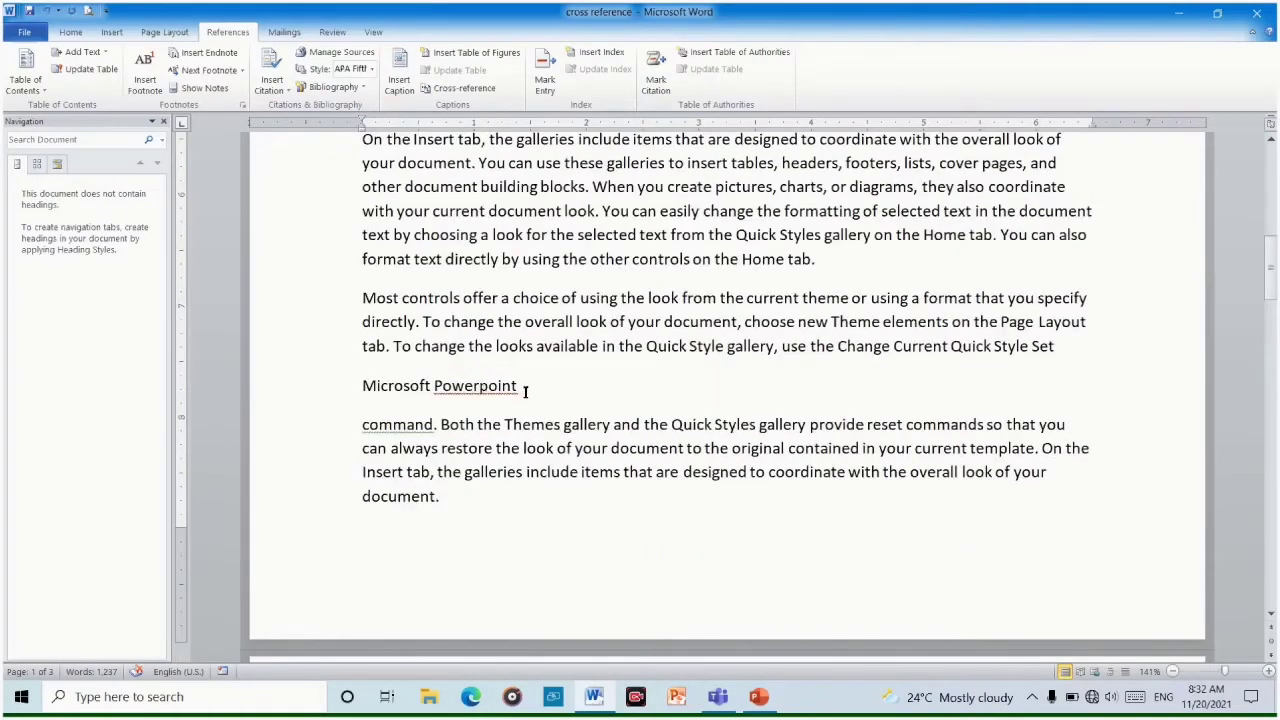
scroll(600, 391, down, 10)
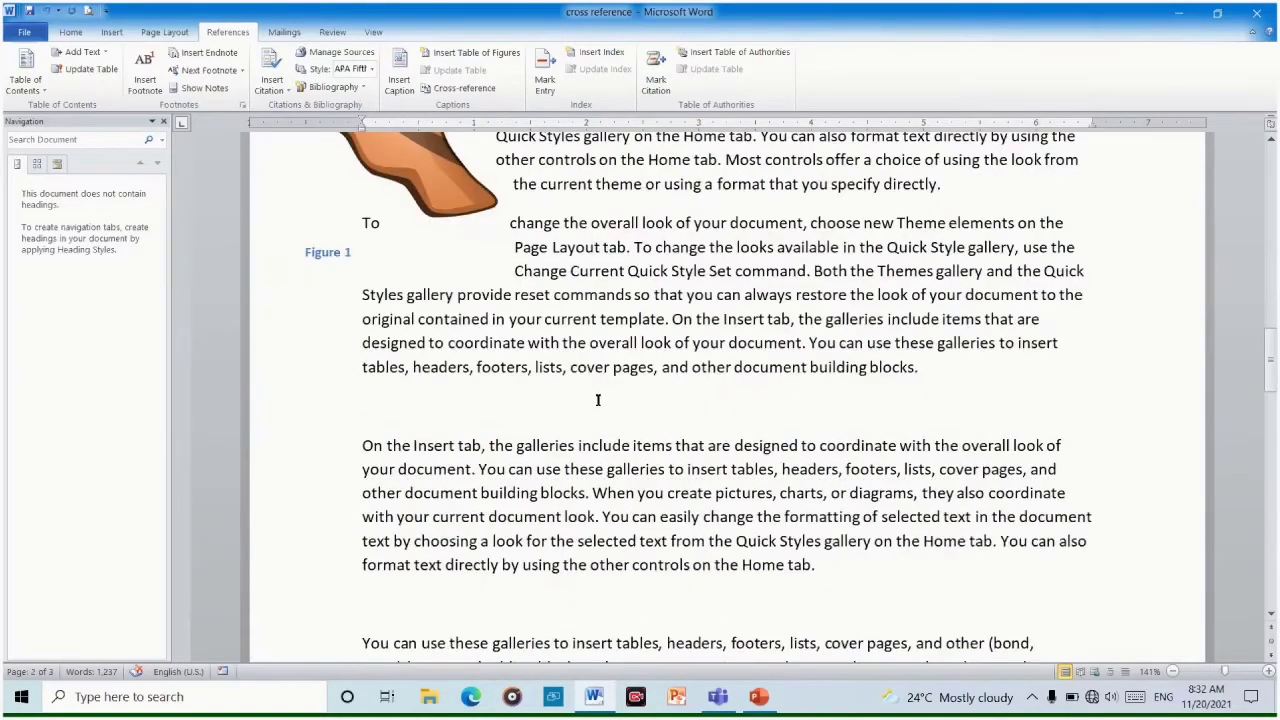
scroll(598, 400, down, 9)
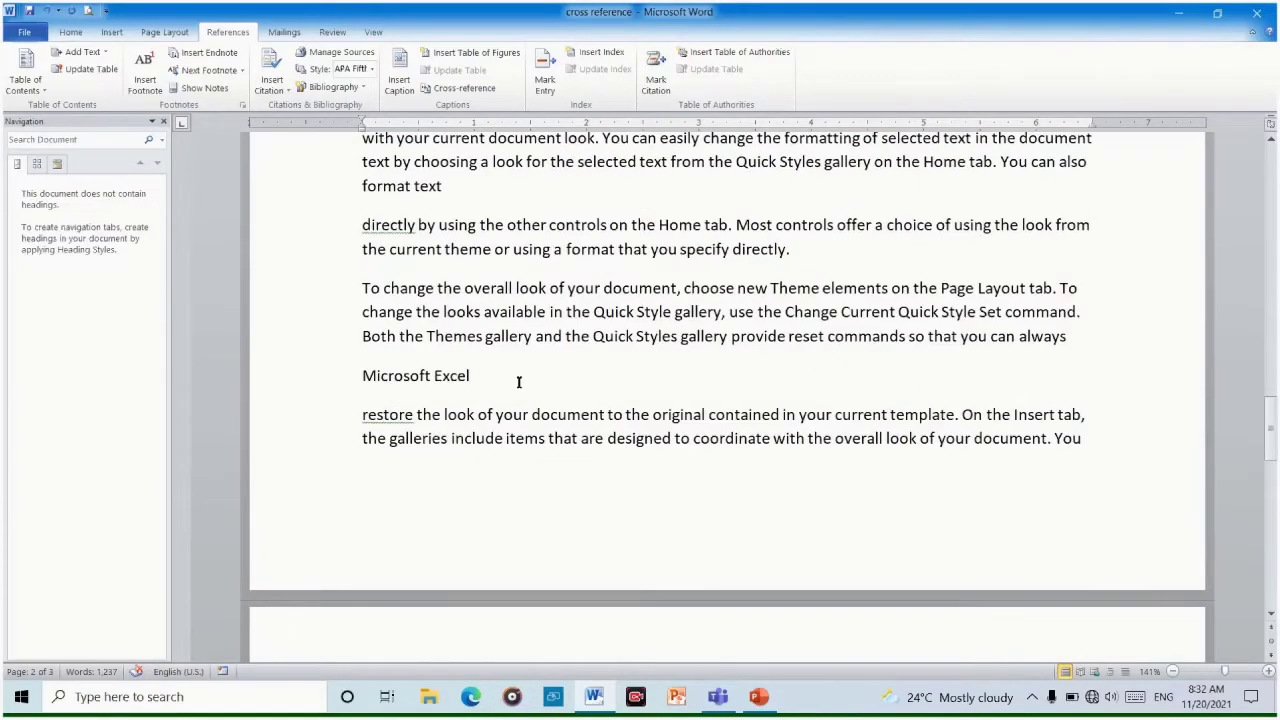
scroll(551, 372, down, 12)
scroll(554, 377, up, 3)
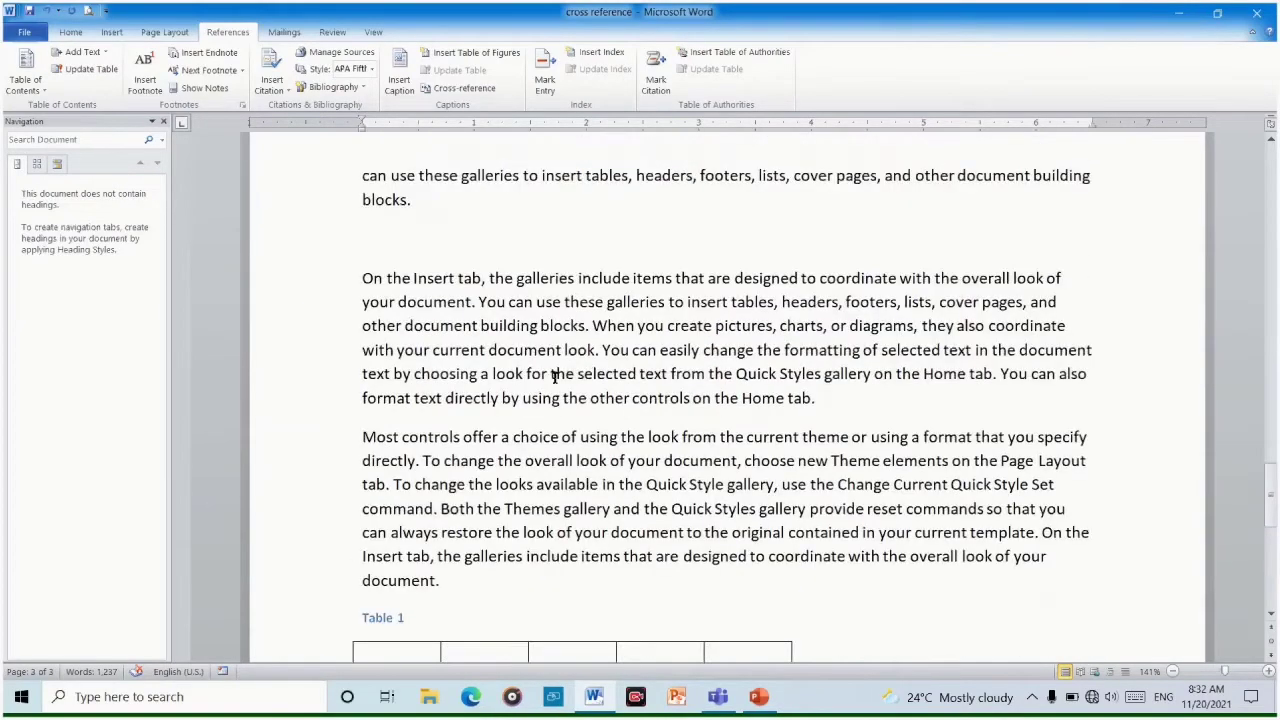
scroll(554, 377, up, 6)
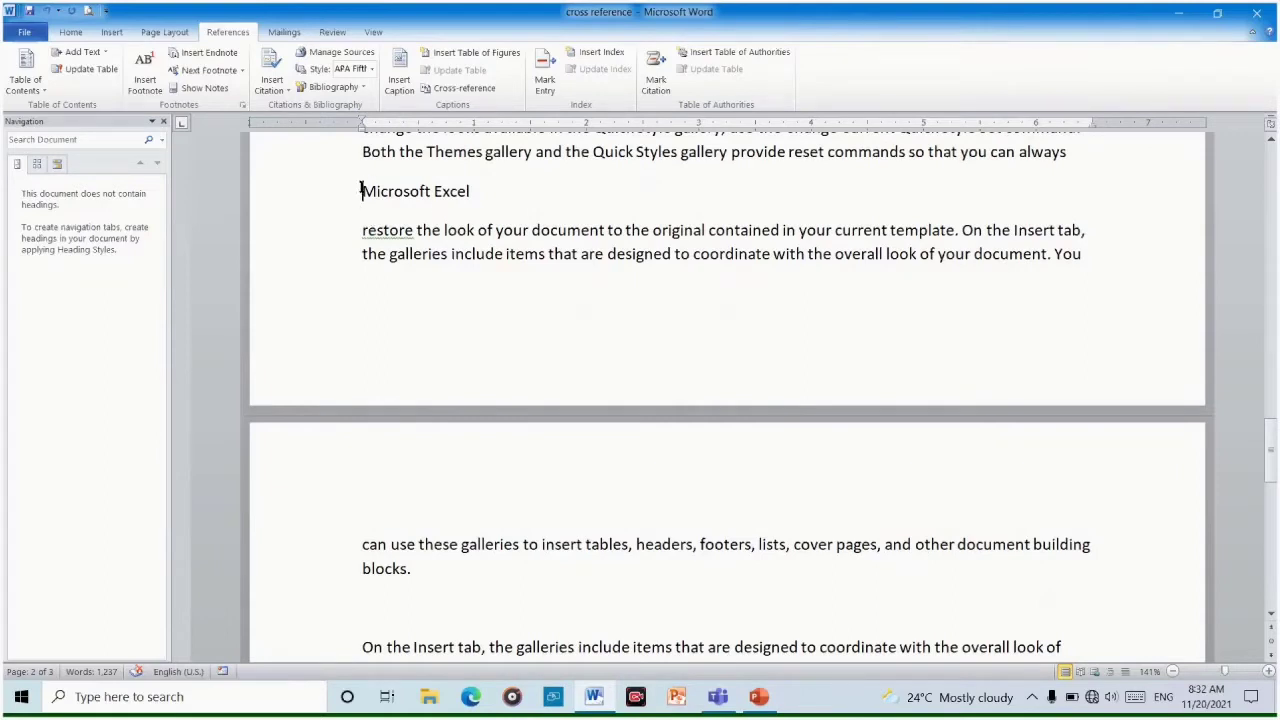
drag(362, 190, 563, 206)
key(ctrl+c)
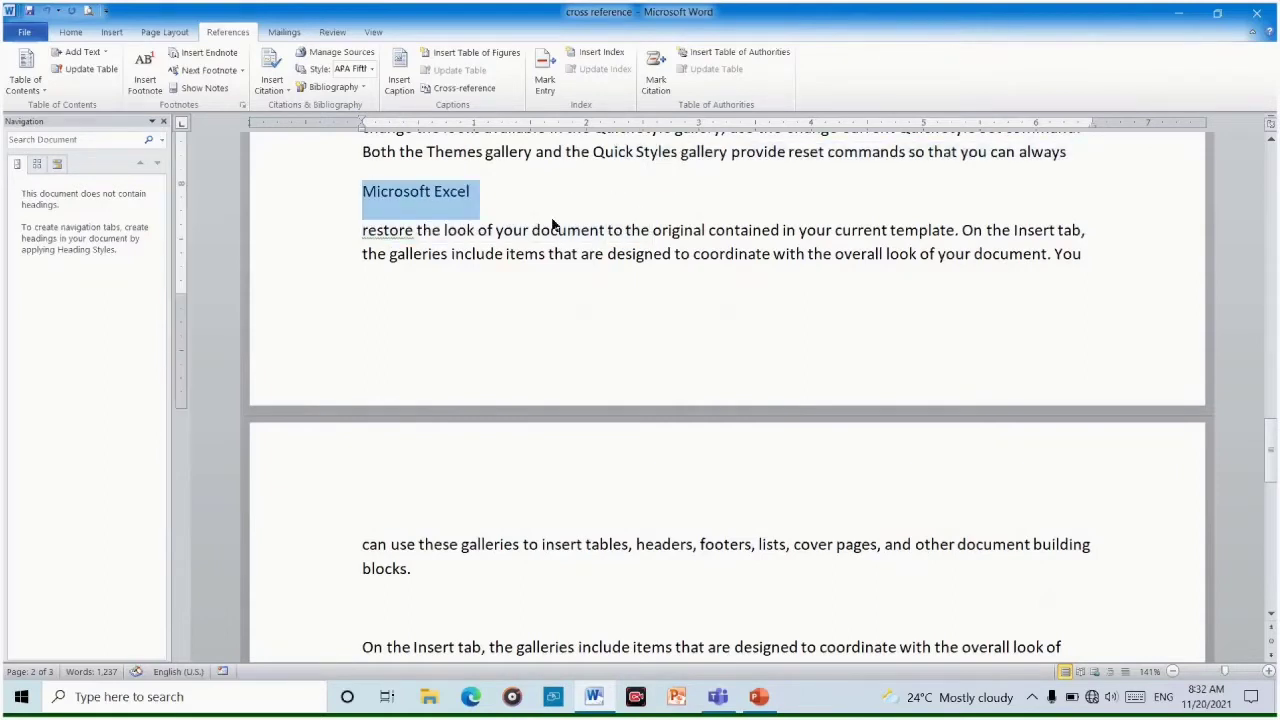
key(Delete)
Paste the Microsoft Excel heading on a new line above the "On the Insert tab" paragraph on page 3
scroll(480, 280, down, 5)
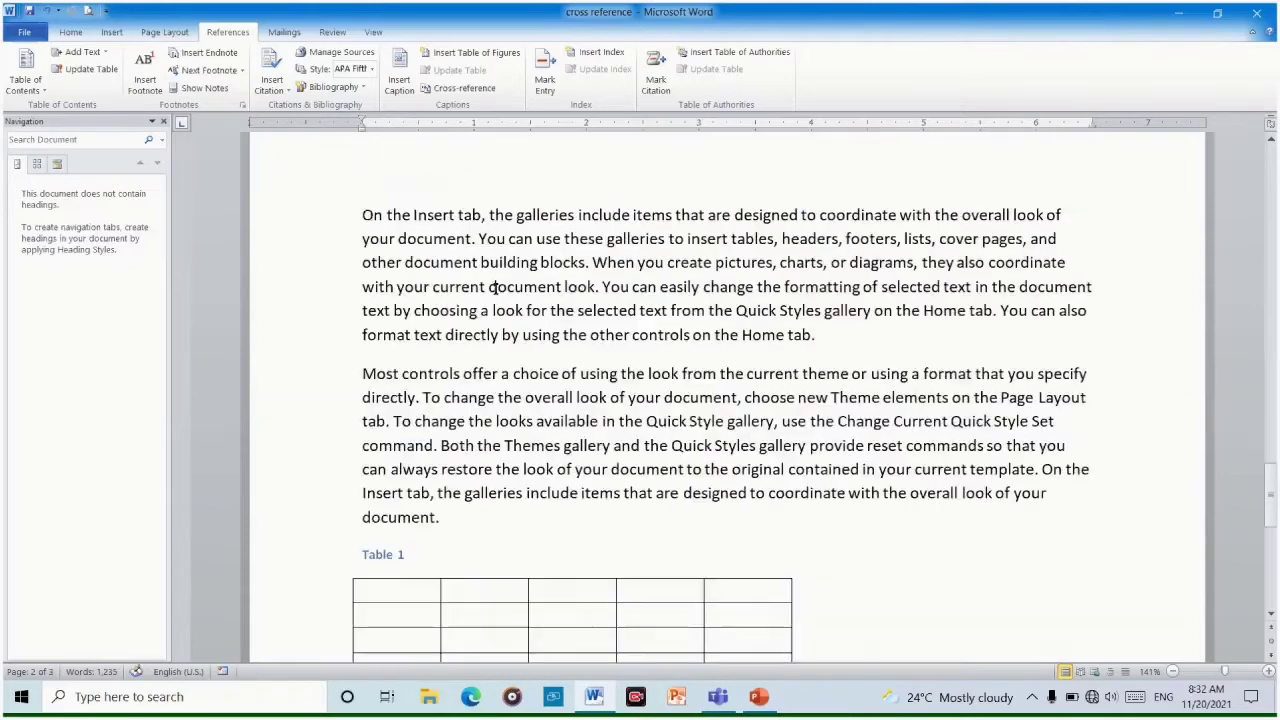
click(362, 206)
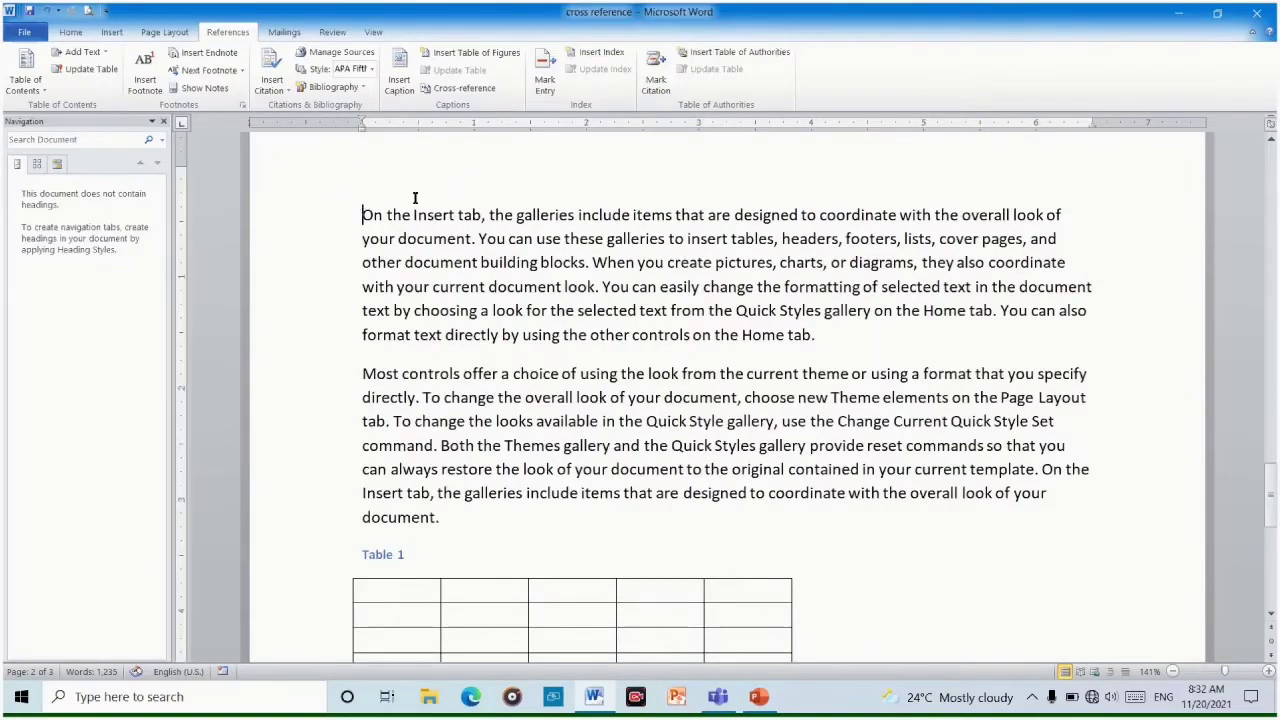
key(Return)
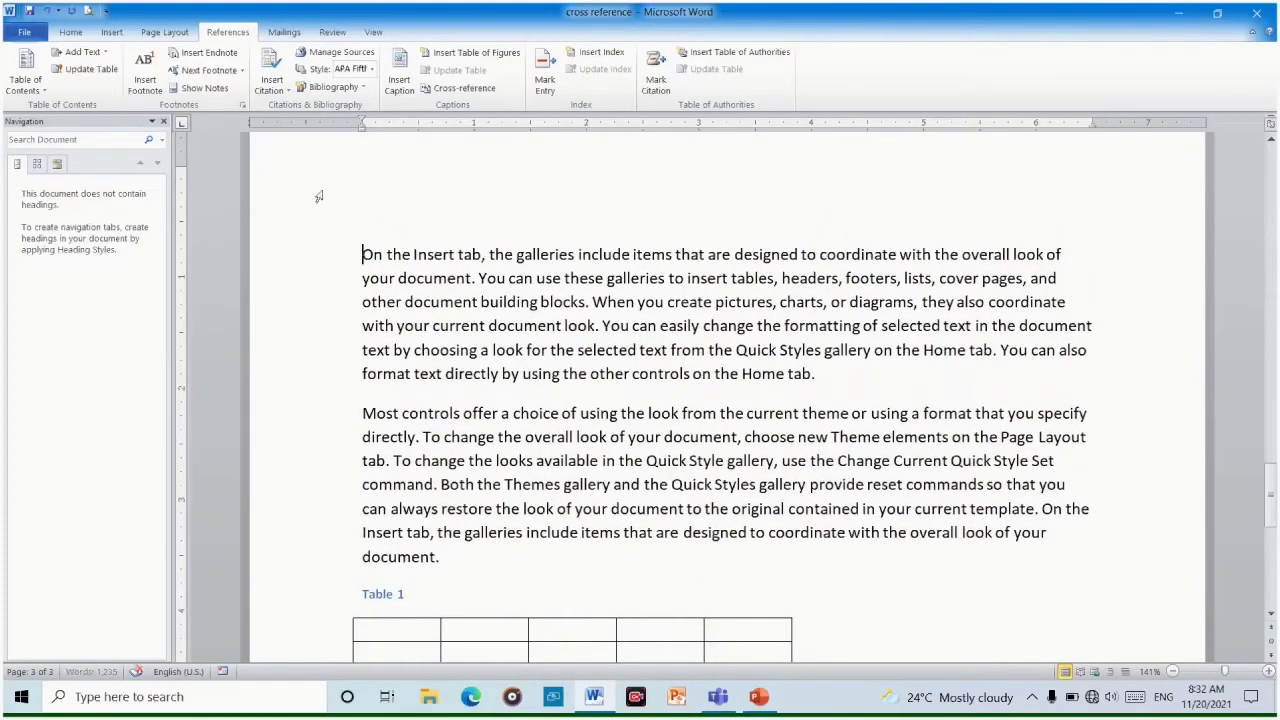
click(377, 206)
key(ctrl+v)
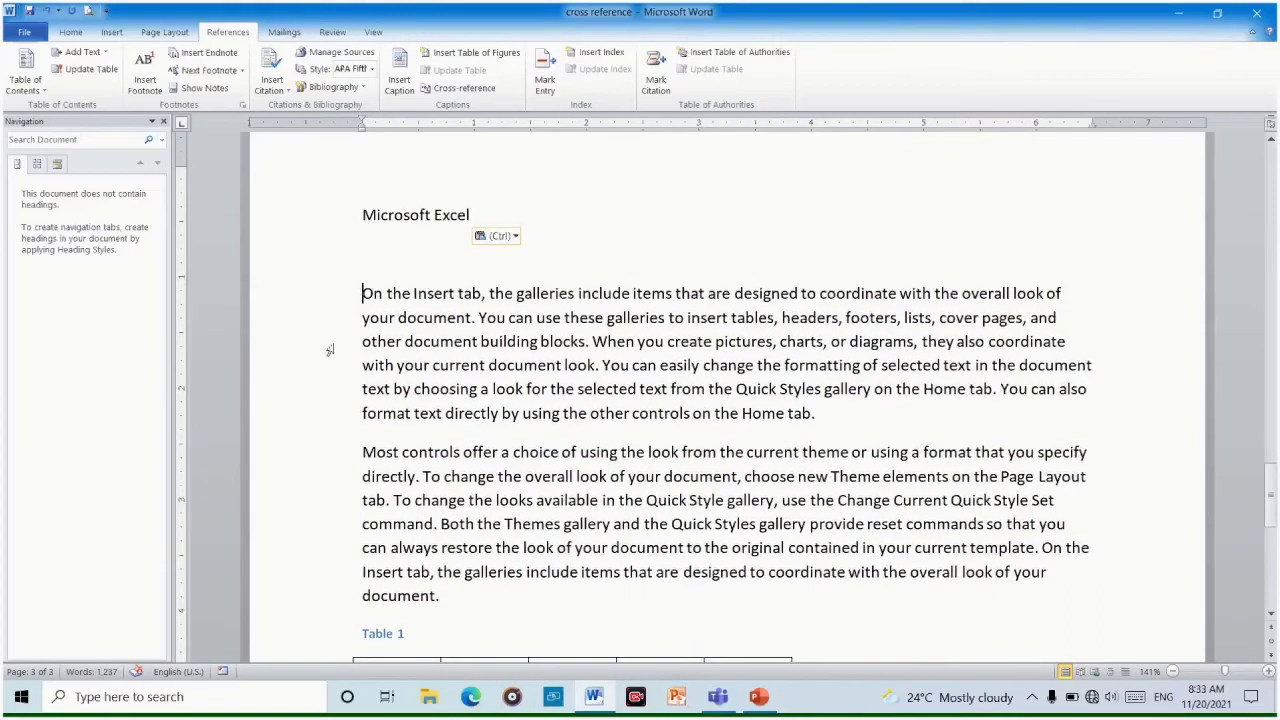
Remove the empty line between the Microsoft Excel heading and the "On the Insert tab" paragraph on page 3
key(BackSpace)
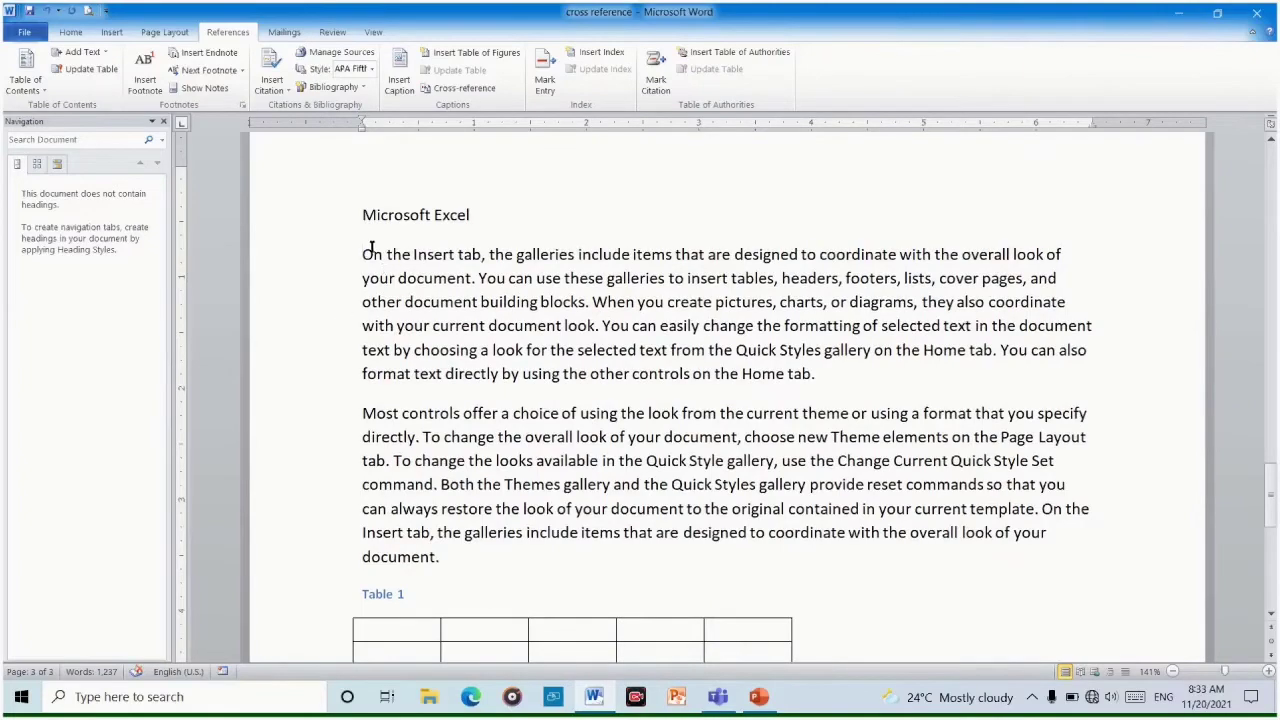
Copy the Microsoft Powerpoint heading line near the end of page 1 and delete it from there
scroll(530, 260, up, 15)
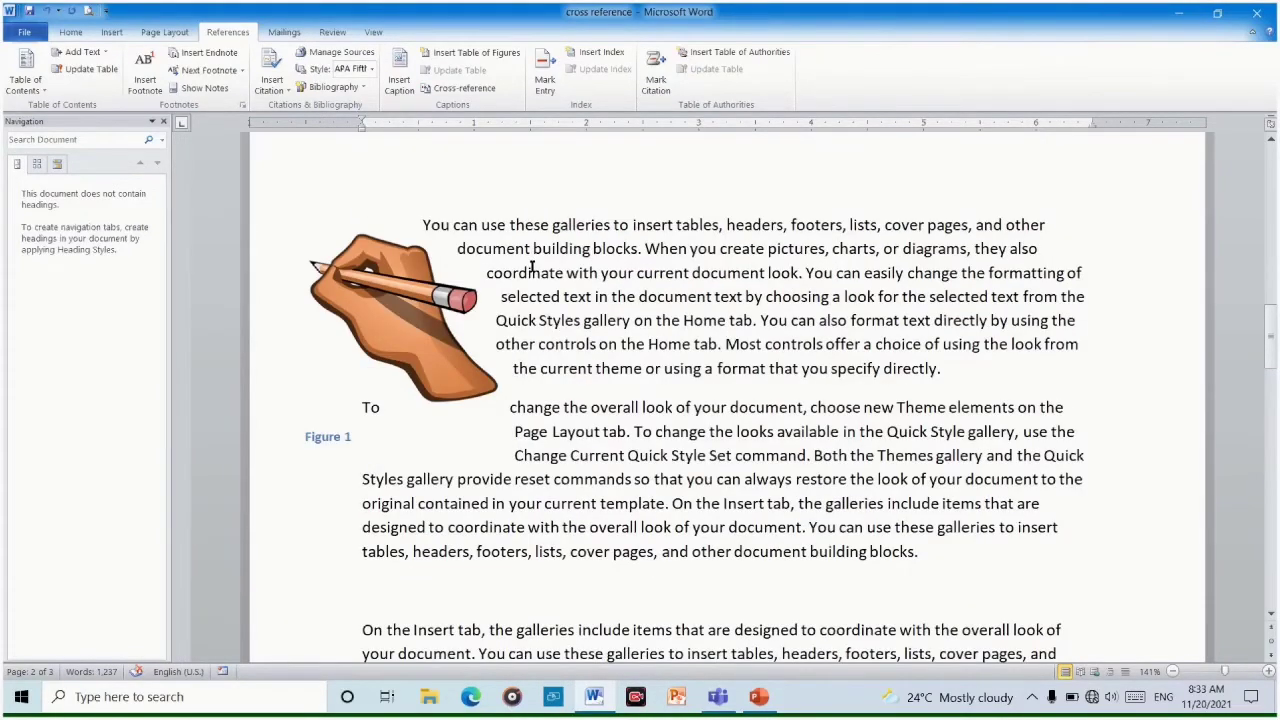
scroll(531, 267, up, 5)
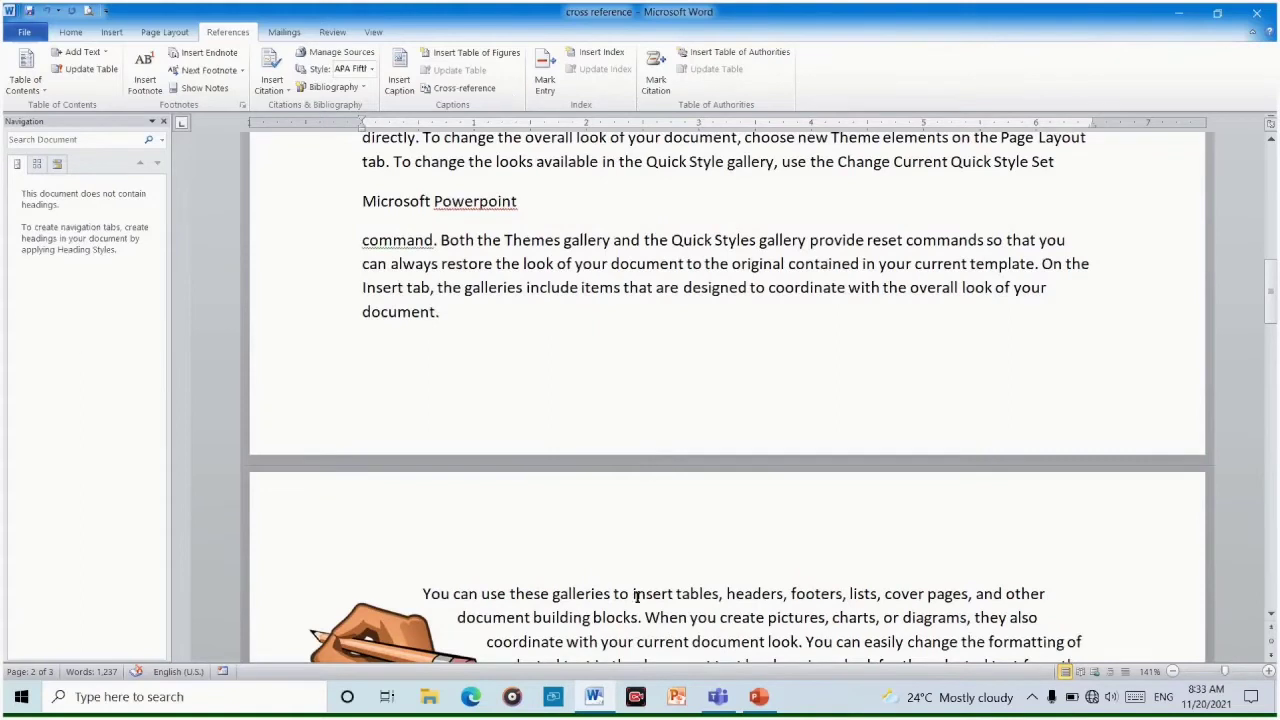
drag(362, 198, 643, 240)
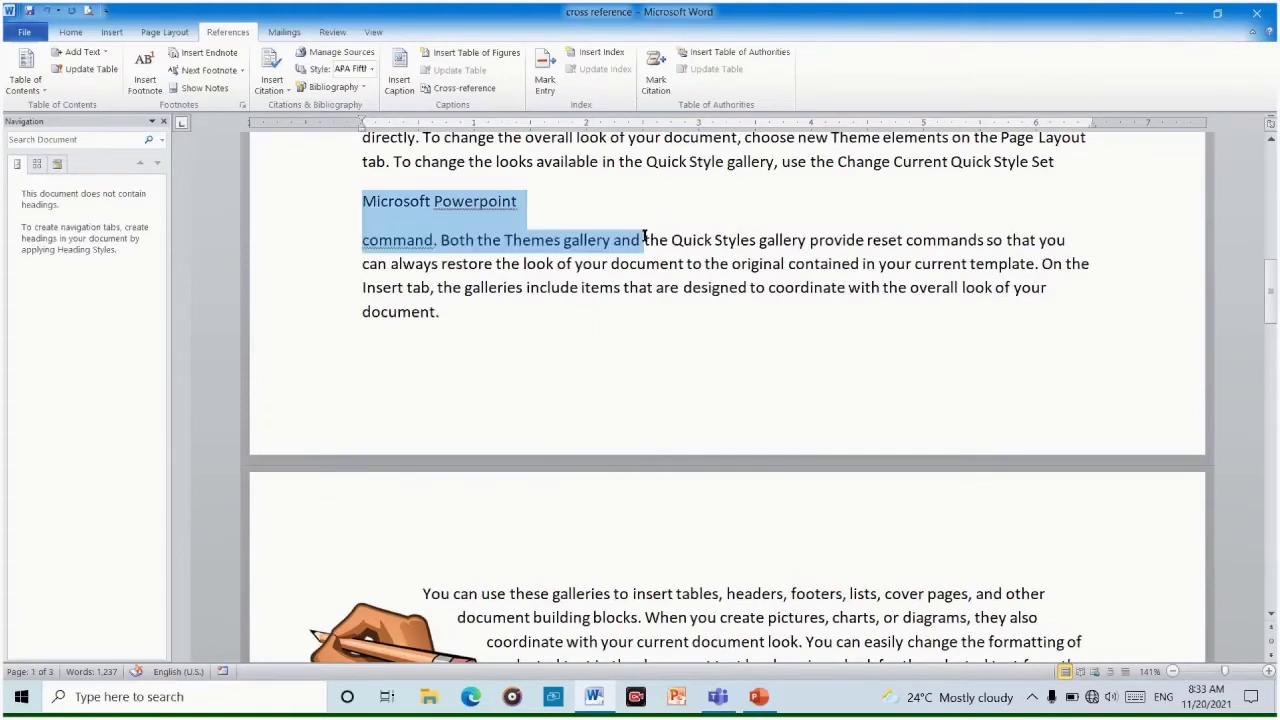
click(449, 208)
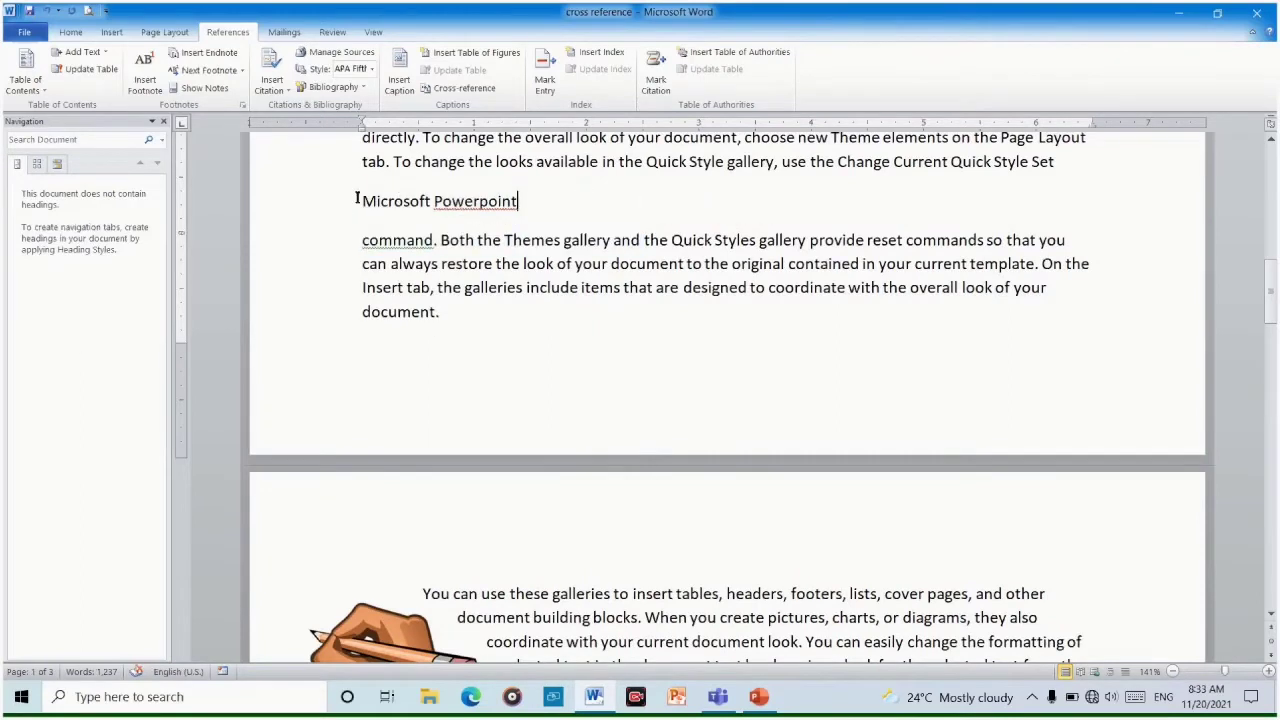
drag(357, 205, 543, 208)
key(ctrl+c)
key(Delete)
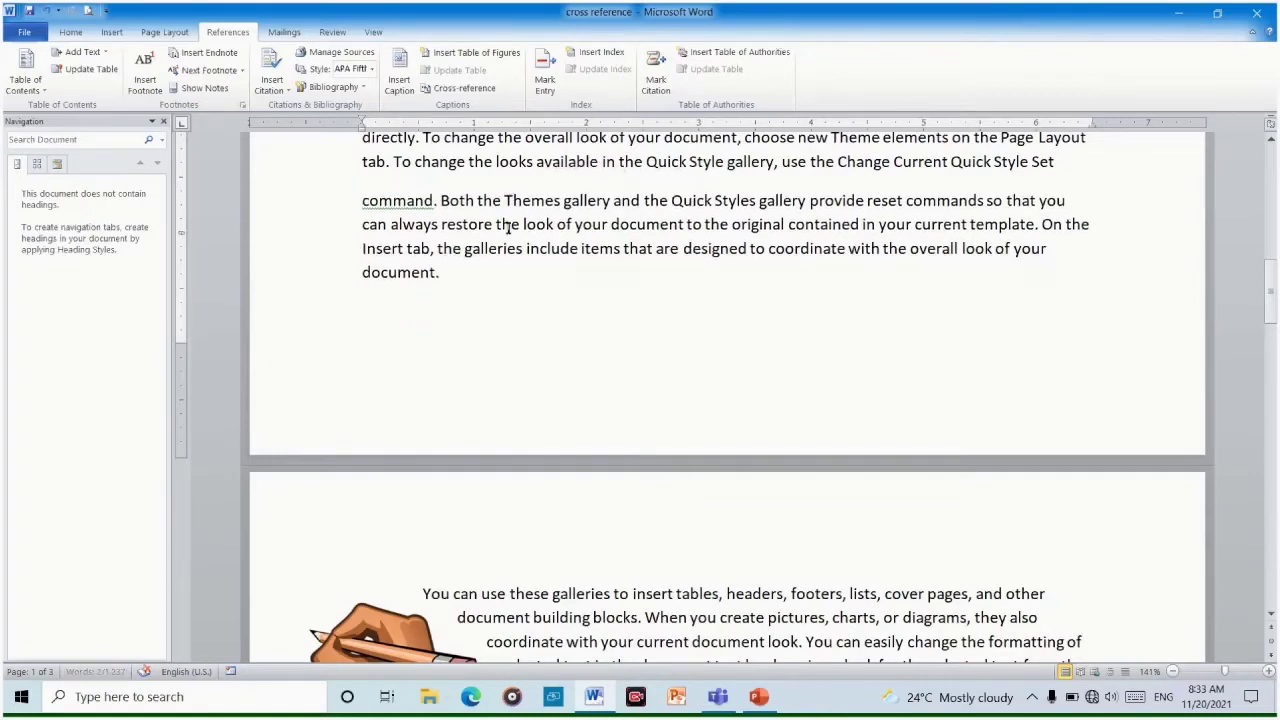
Paste the Microsoft Powerpoint heading on a new line above the paragraph beside the picture on page 2
scroll(417, 325, down, 3)
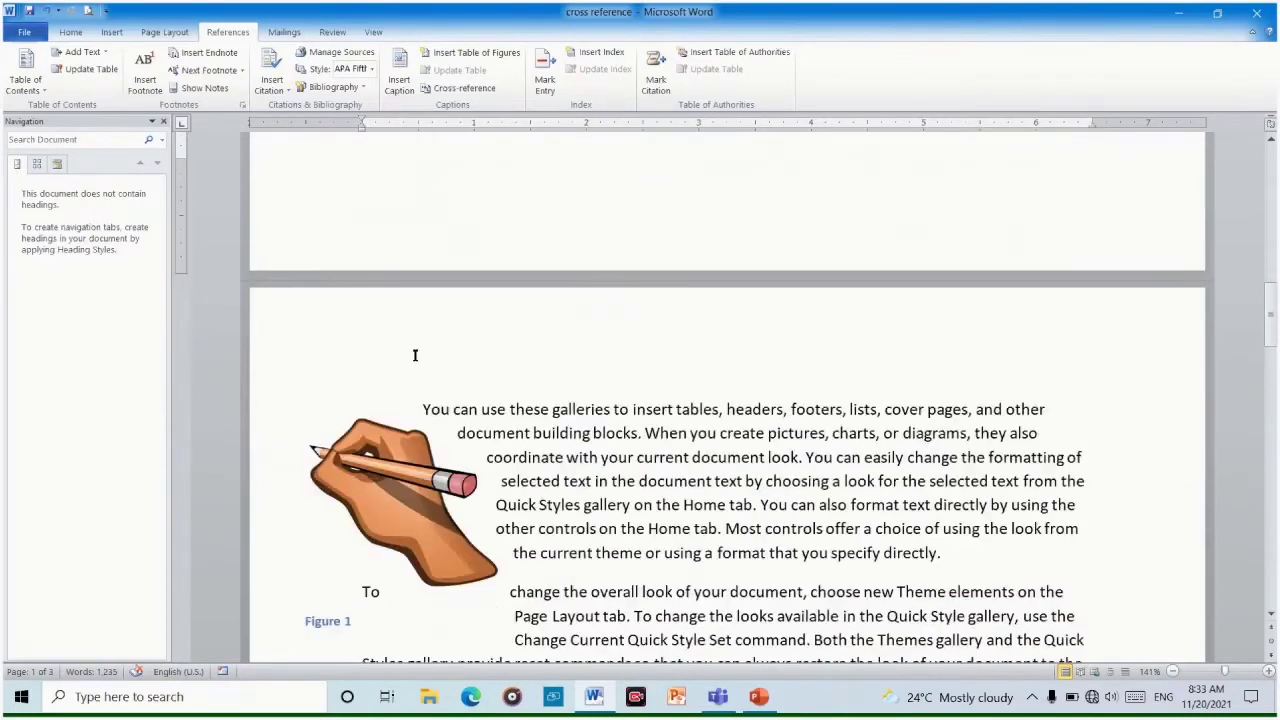
click(417, 357)
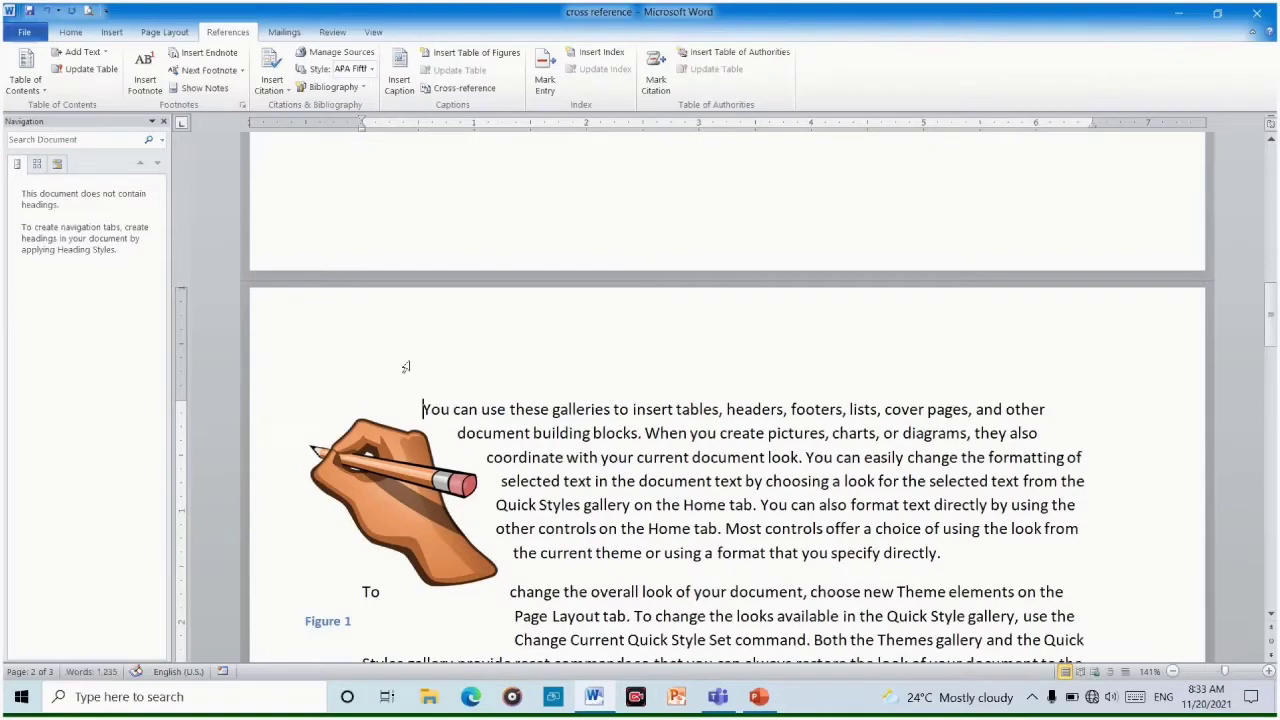
key(Return)
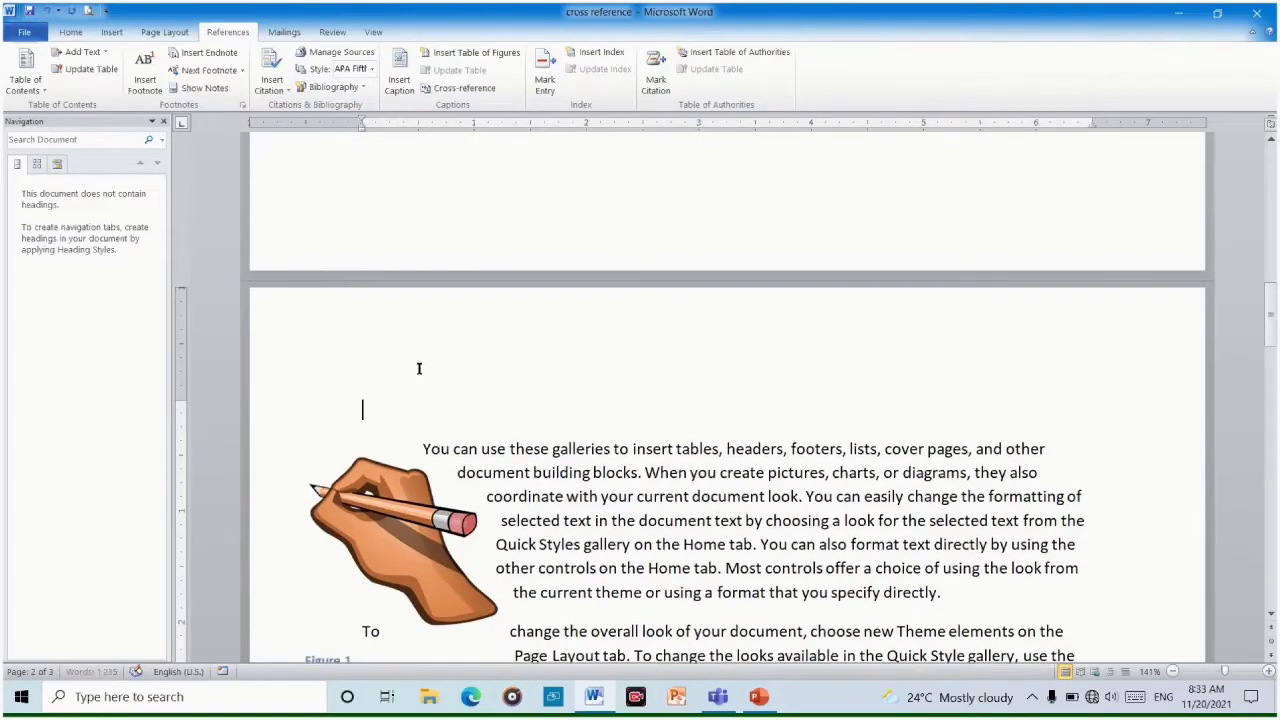
key(ctrl+v)
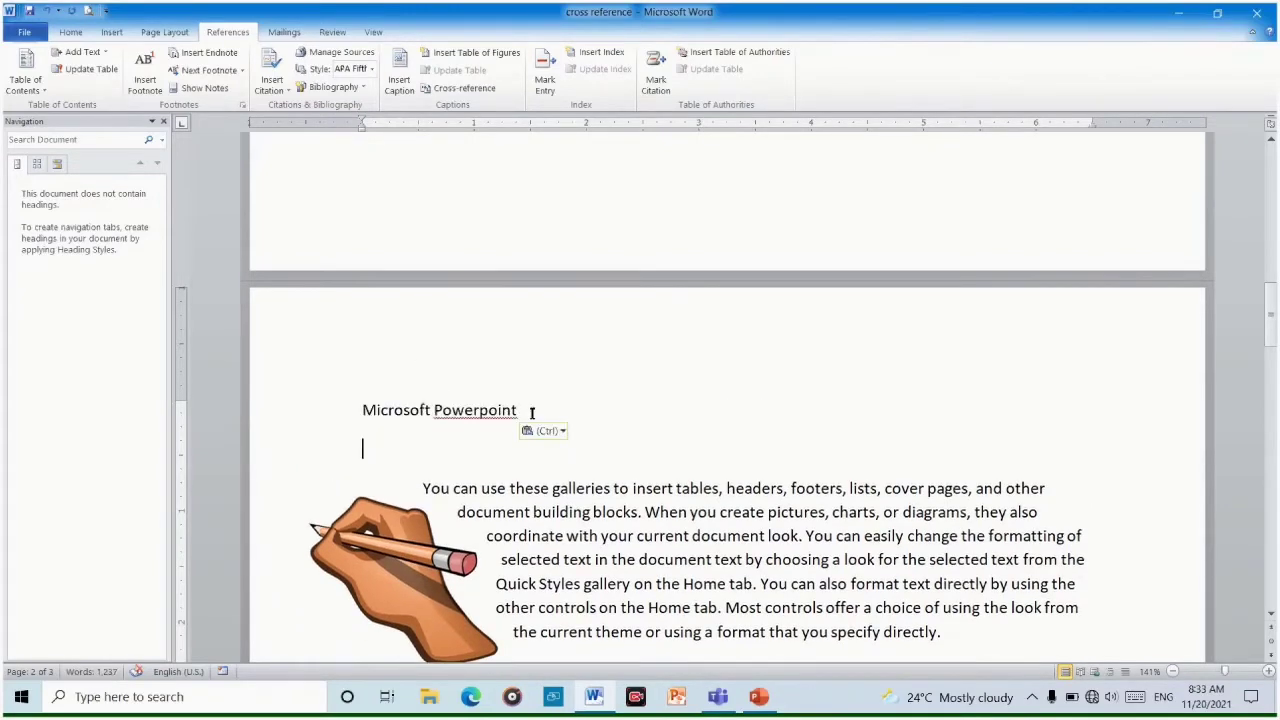
Apply the Heading 1 style to the Microsoft Word line at the start of the document
scroll(554, 359, up, 15)
scroll(548, 352, down, 15)
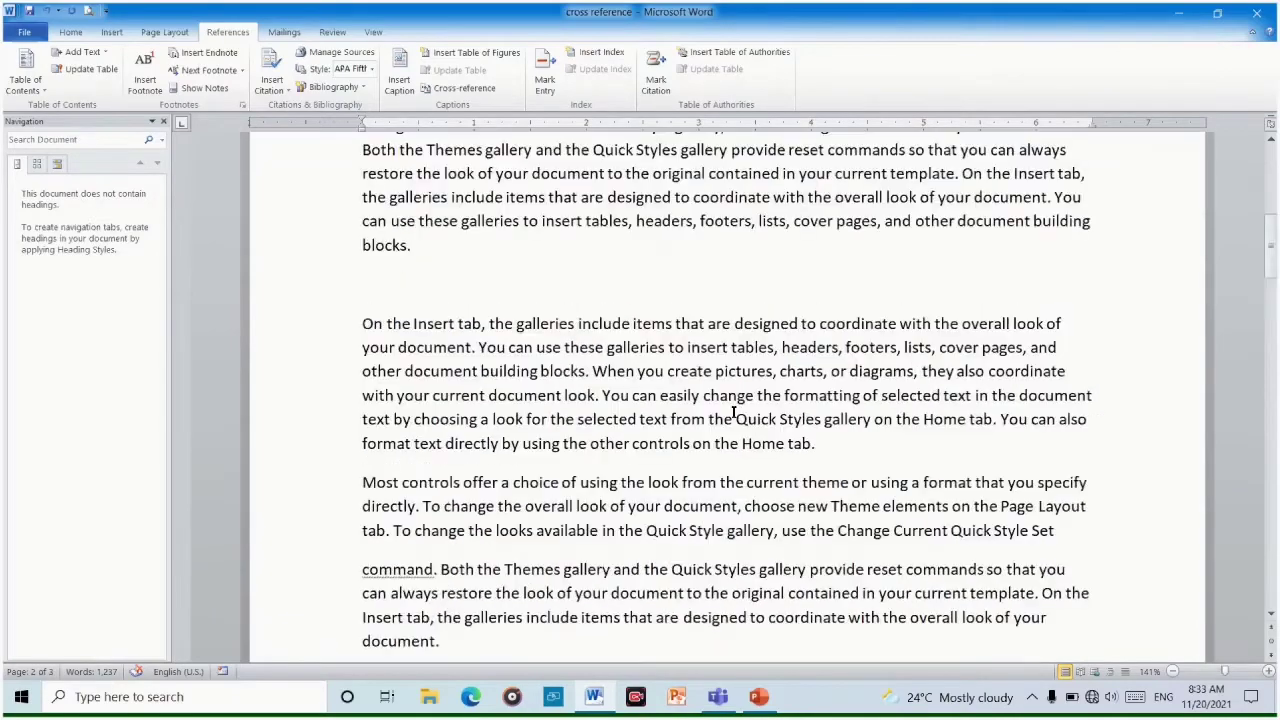
scroll(732, 415, down, 8)
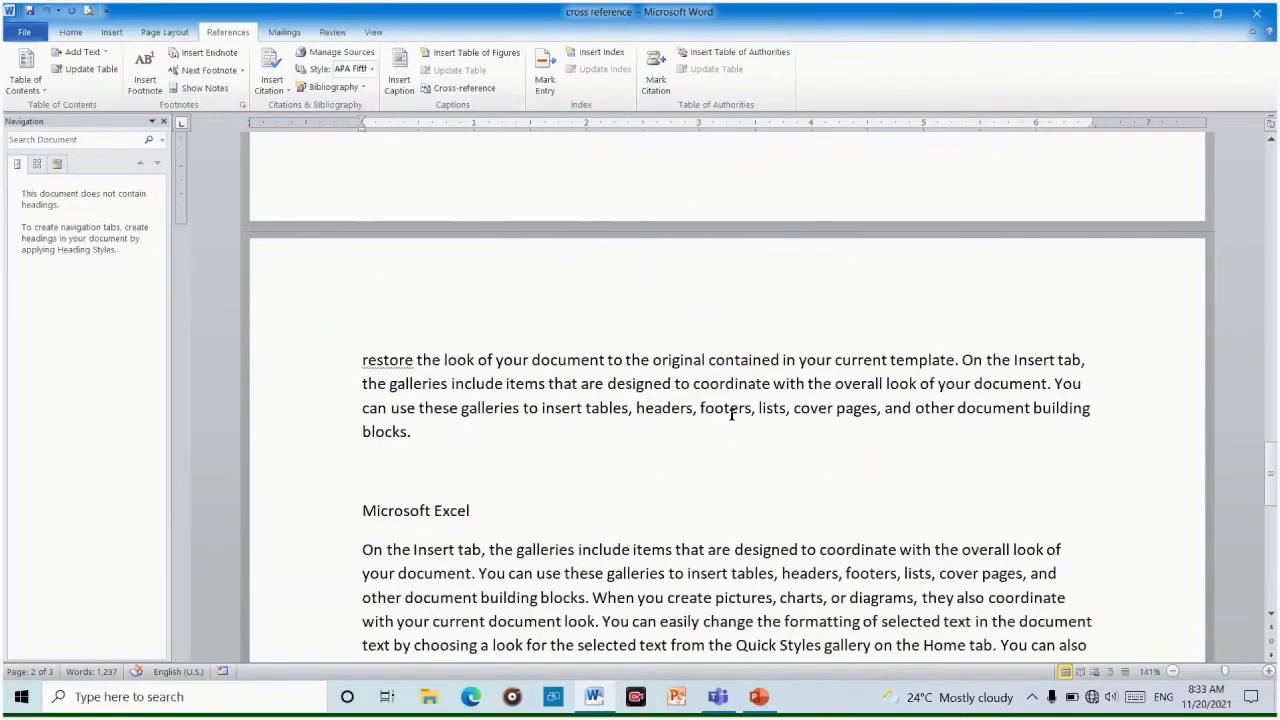
scroll(716, 415, up, 17)
scroll(716, 424, up, 10)
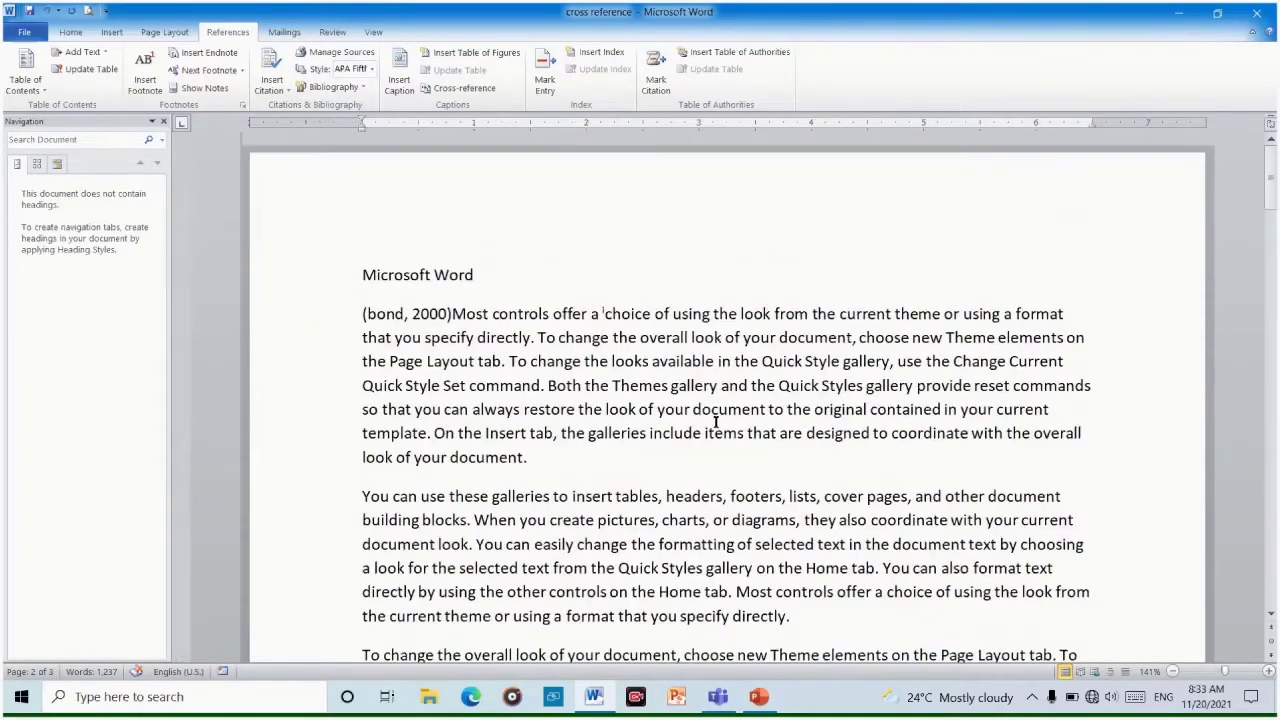
scroll(716, 422, down, 10)
scroll(706, 430, up, 10)
drag(477, 274, 364, 274)
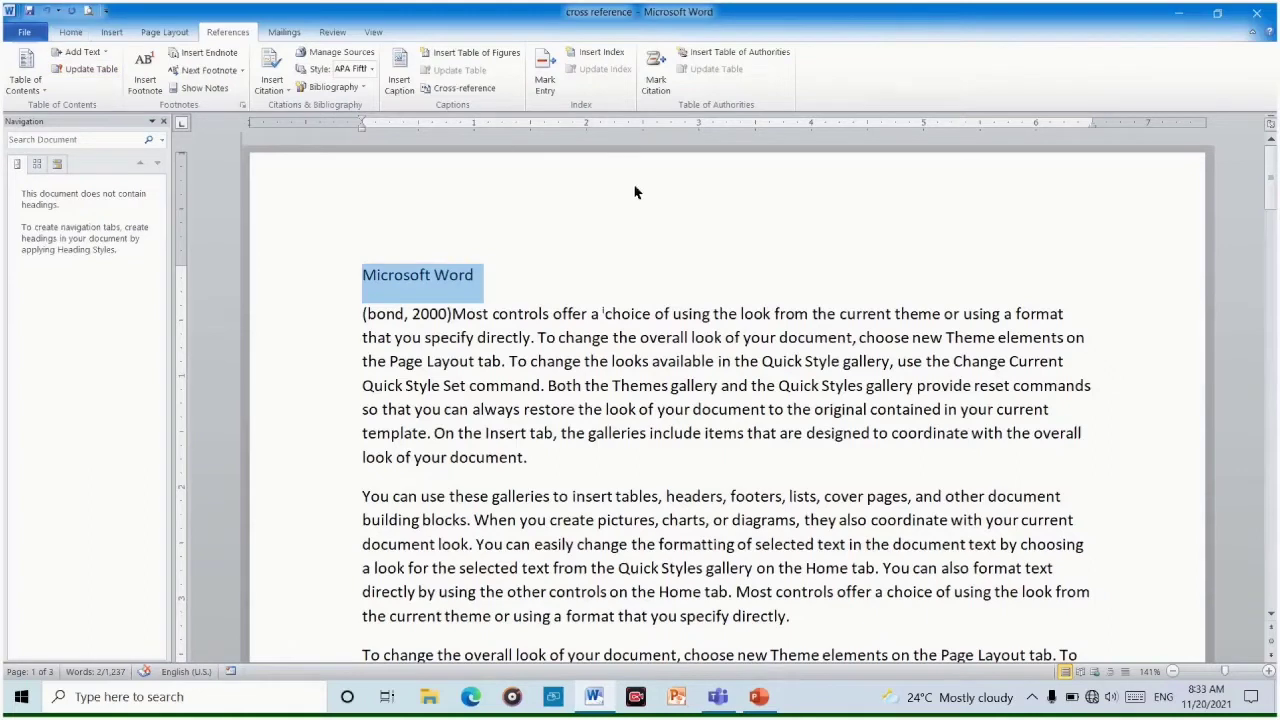
click(70, 32)
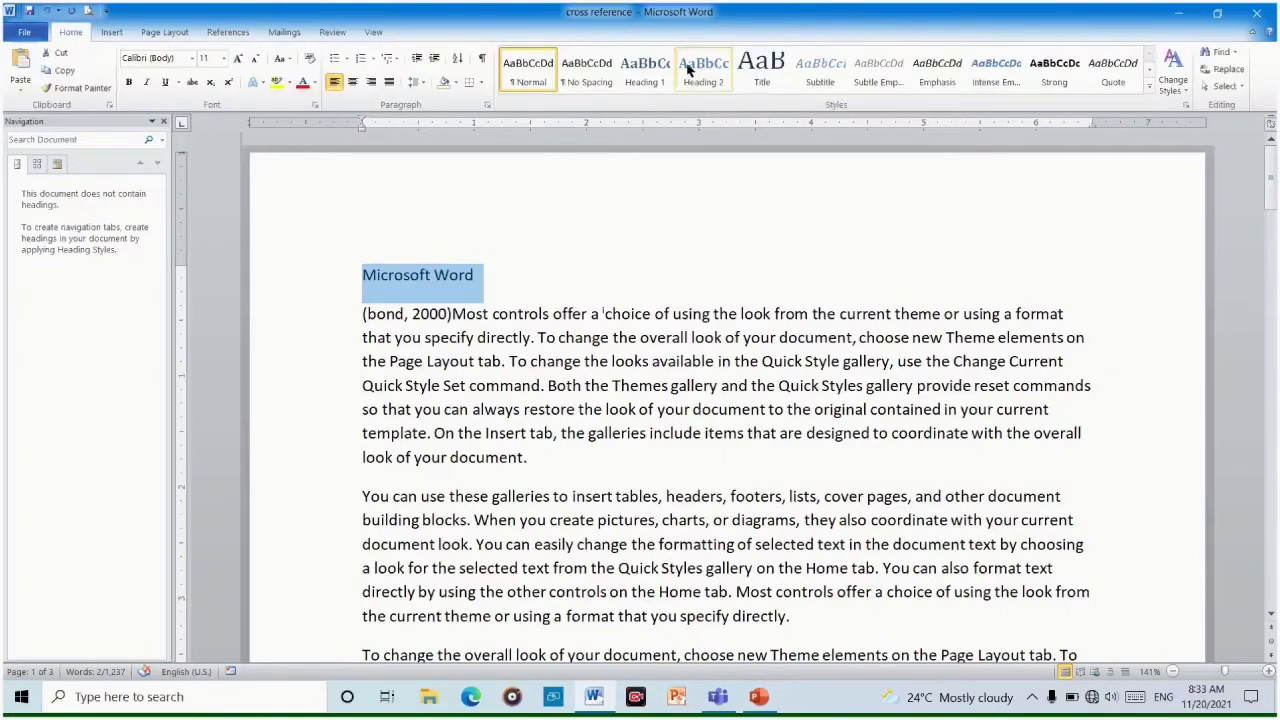
click(646, 72)
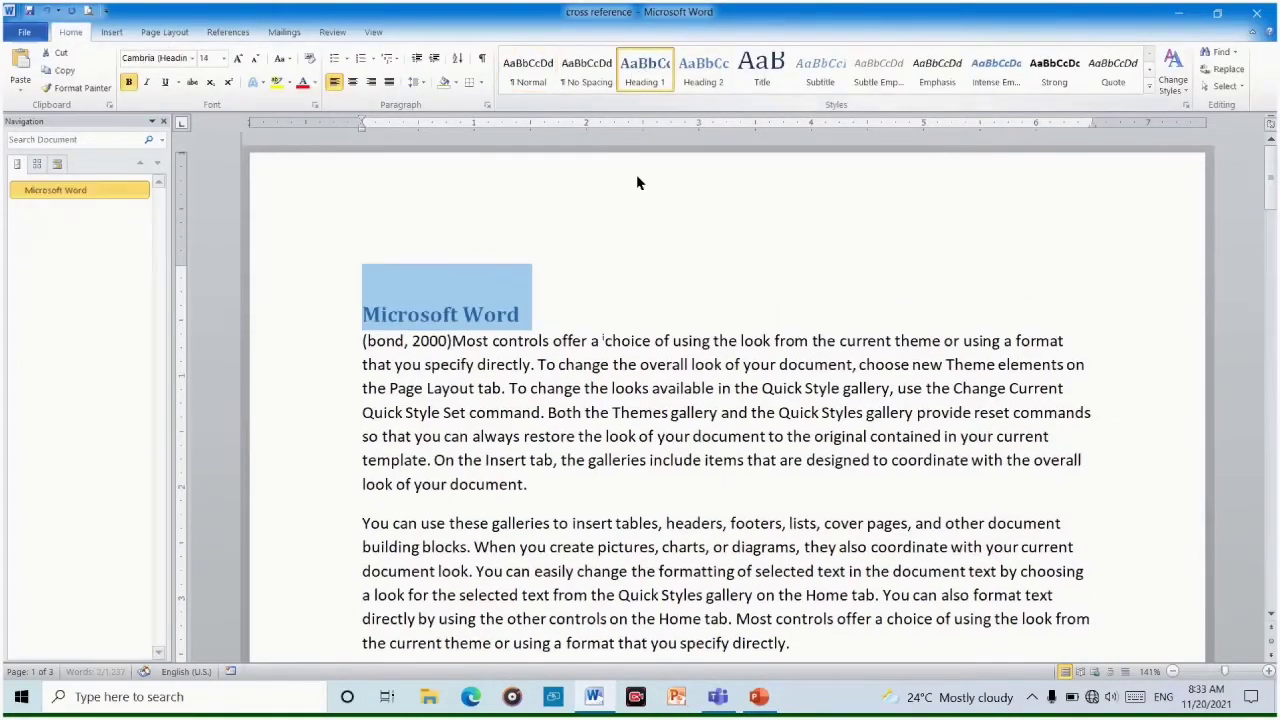
click(677, 289)
Apply the Heading 1 style to the Microsoft Powerpoint line above the picture on page 2
scroll(681, 298, down, 5)
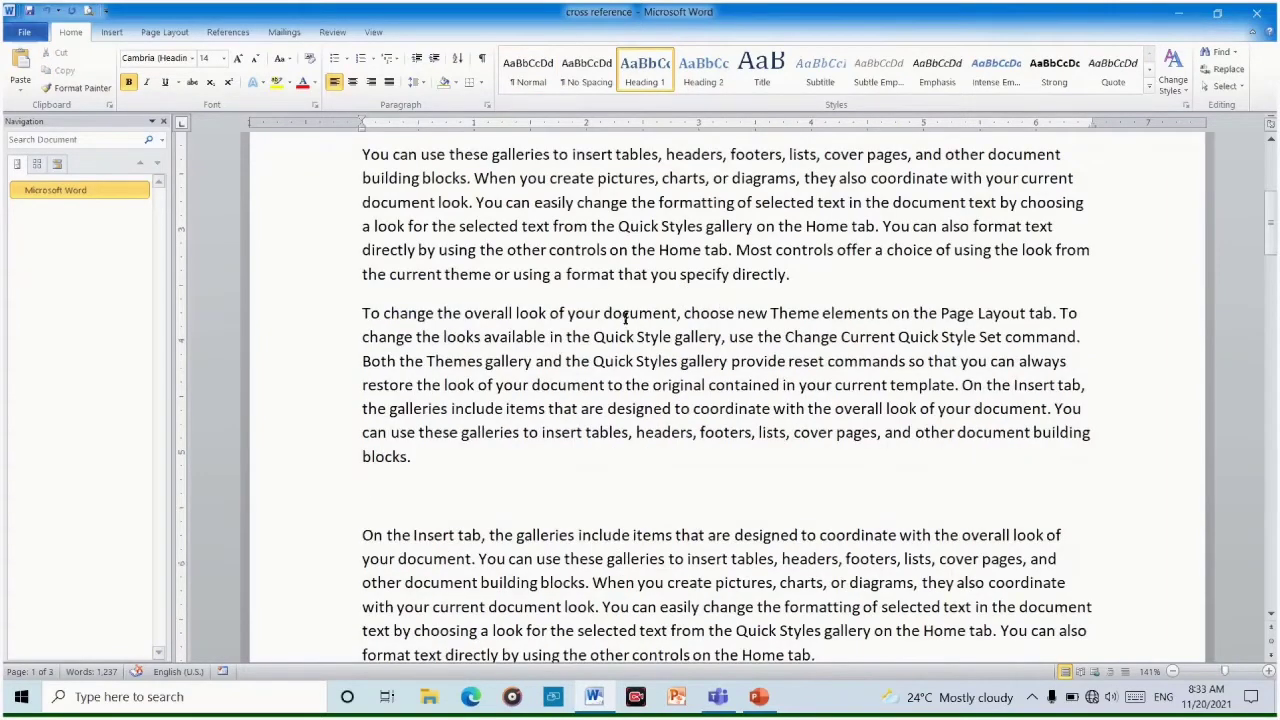
scroll(625, 318, down, 10)
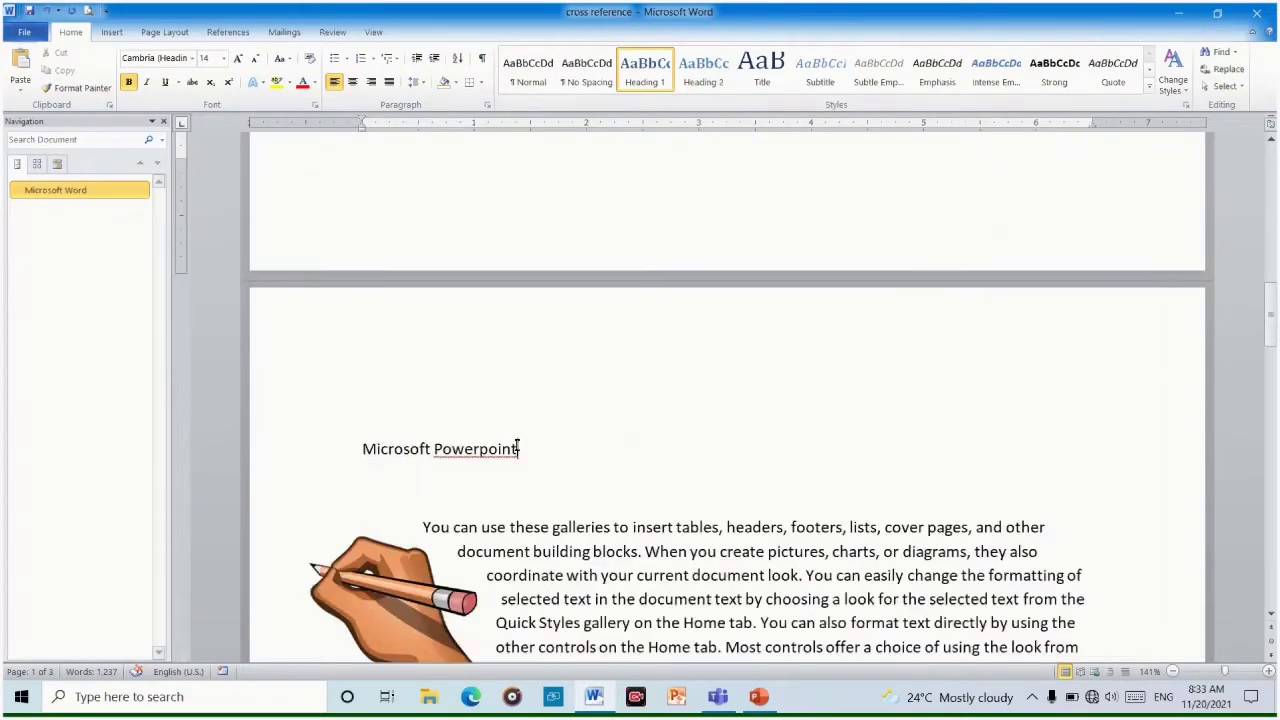
drag(514, 447, 306, 449)
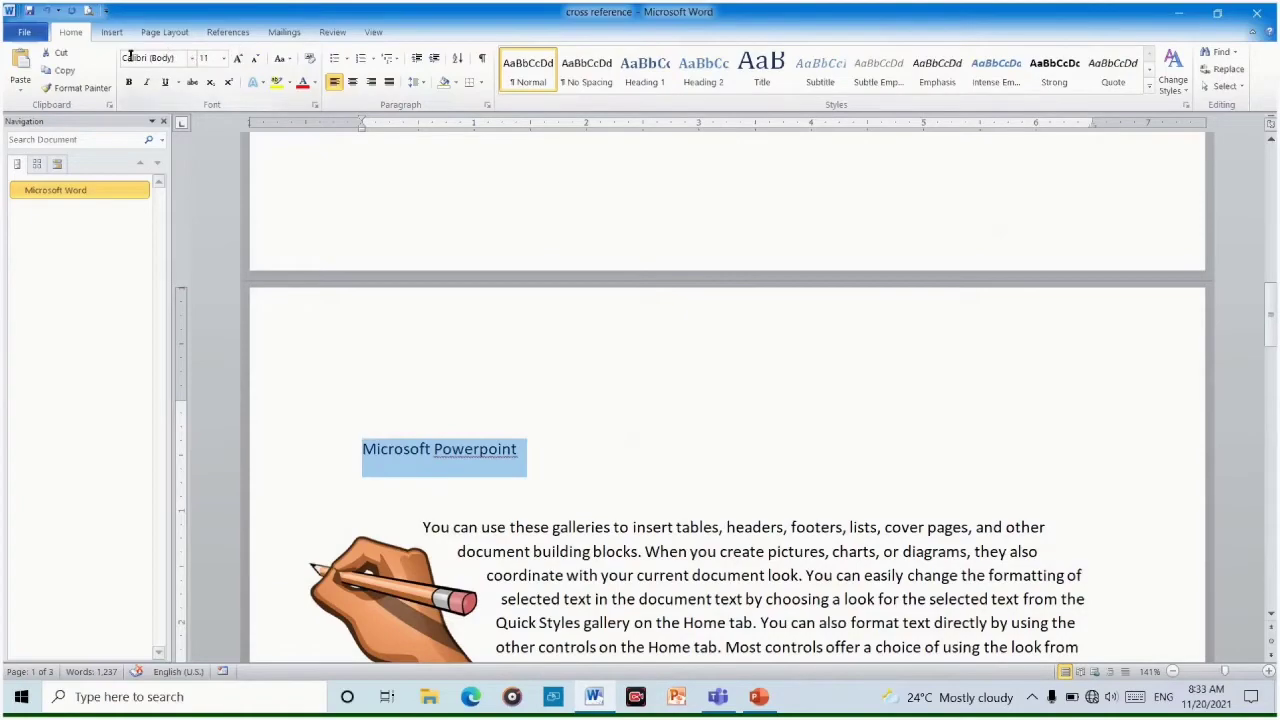
click(650, 67)
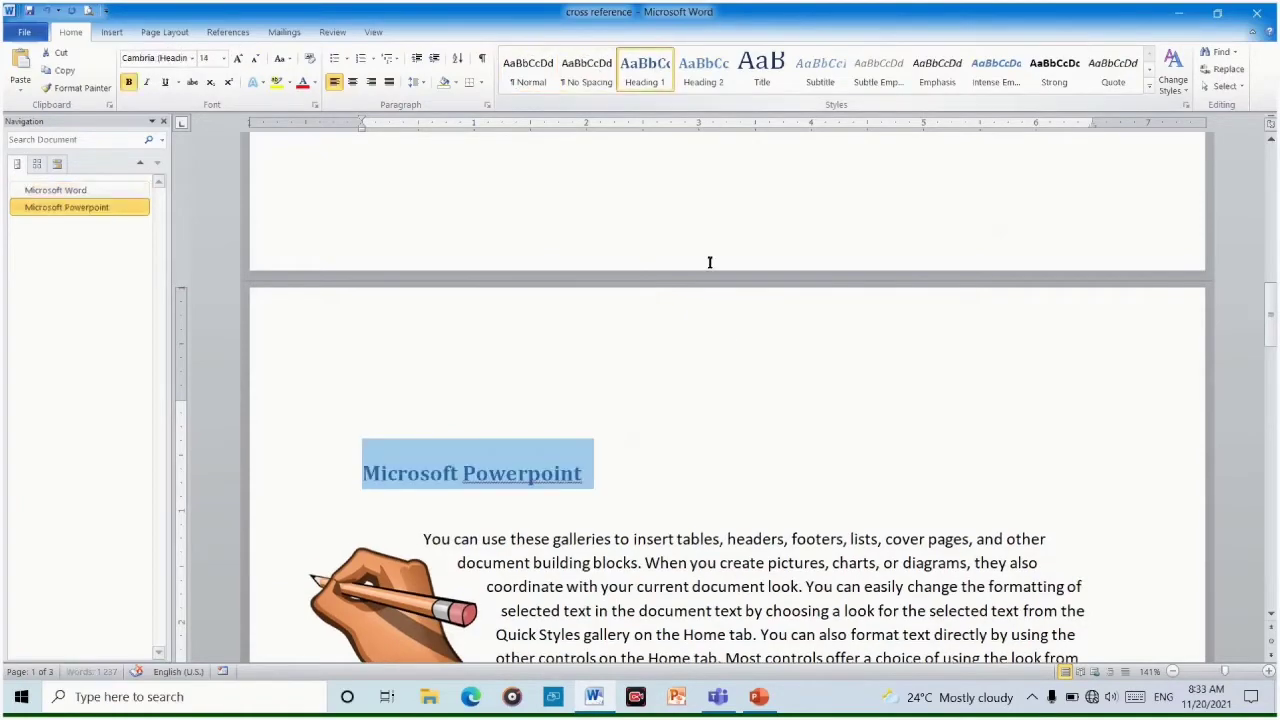
Delete the "restore the look of your document" text on page 3 and the empty line above Microsoft Excel
scroll(734, 280, down, 10)
scroll(800, 500, down, 10)
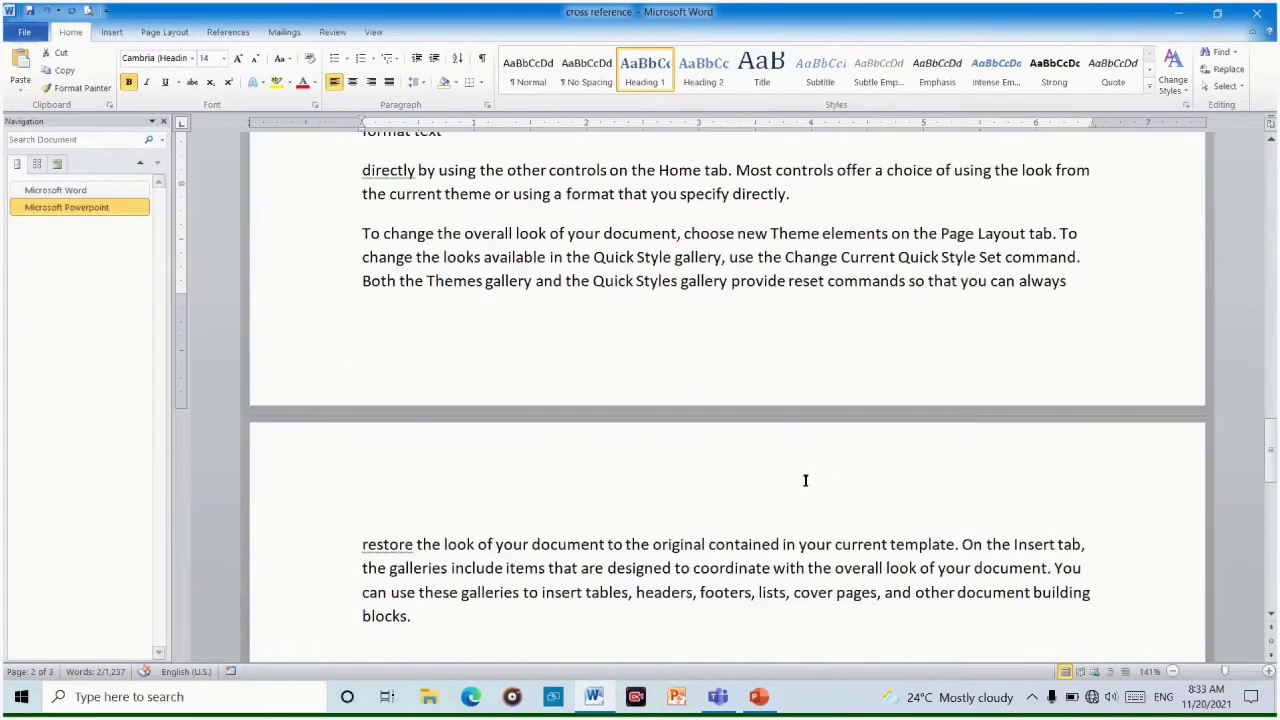
scroll(483, 337, up, 3)
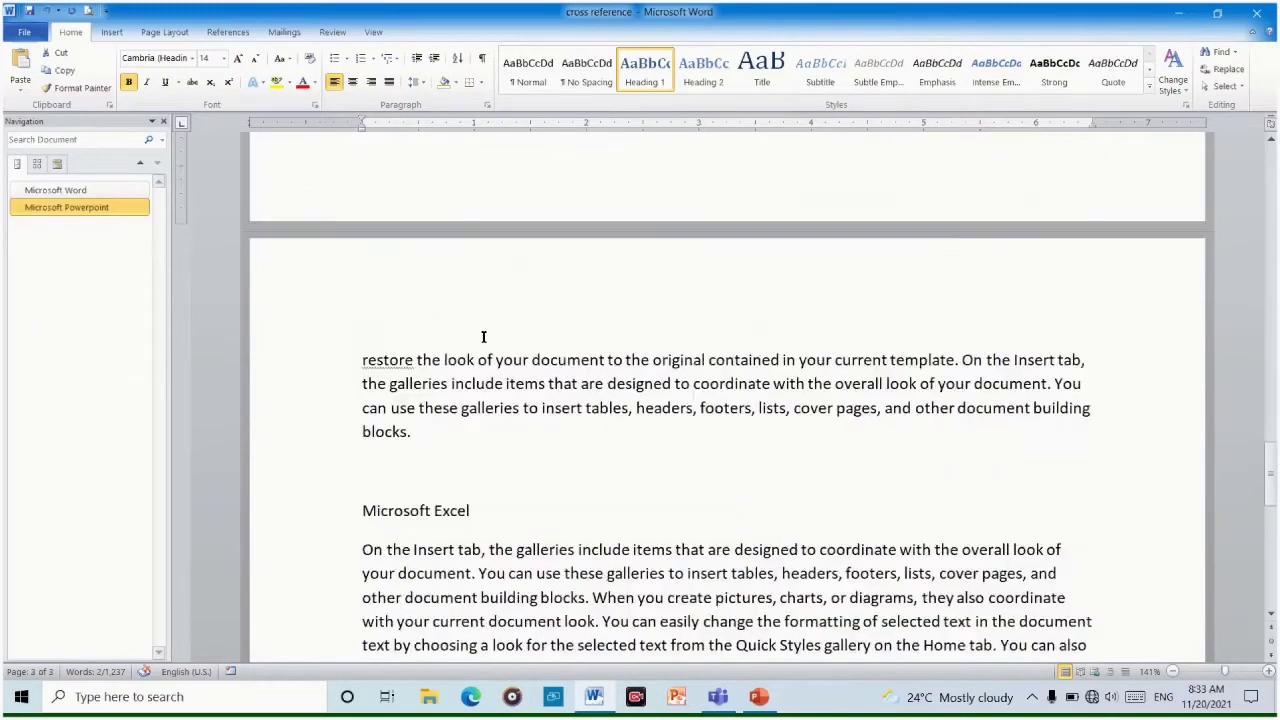
drag(362, 362, 945, 441)
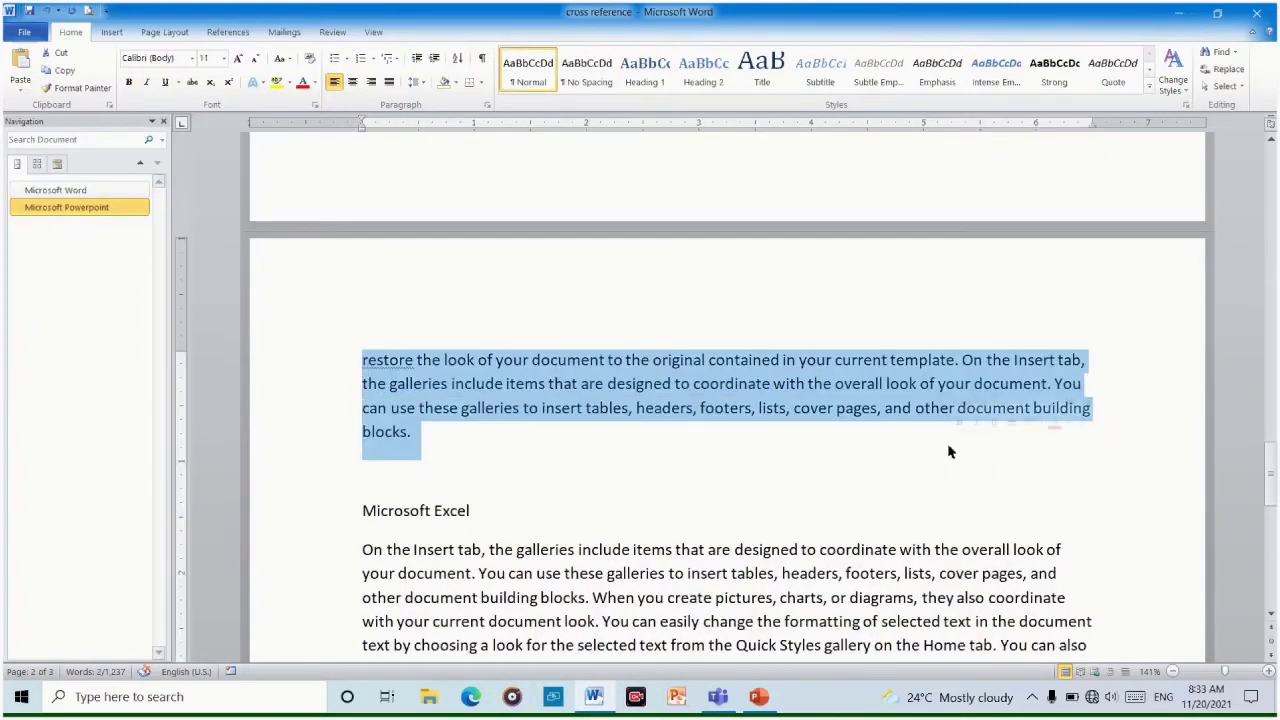
key(Delete)
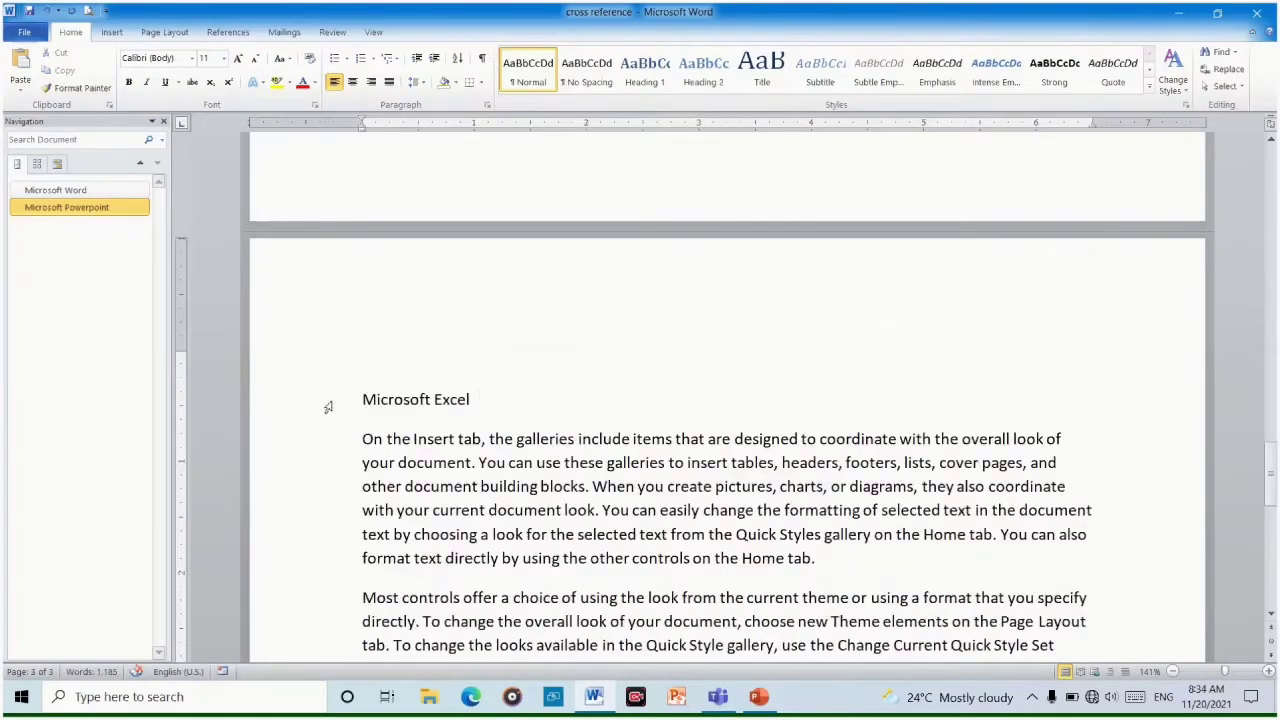
key(BackSpace)
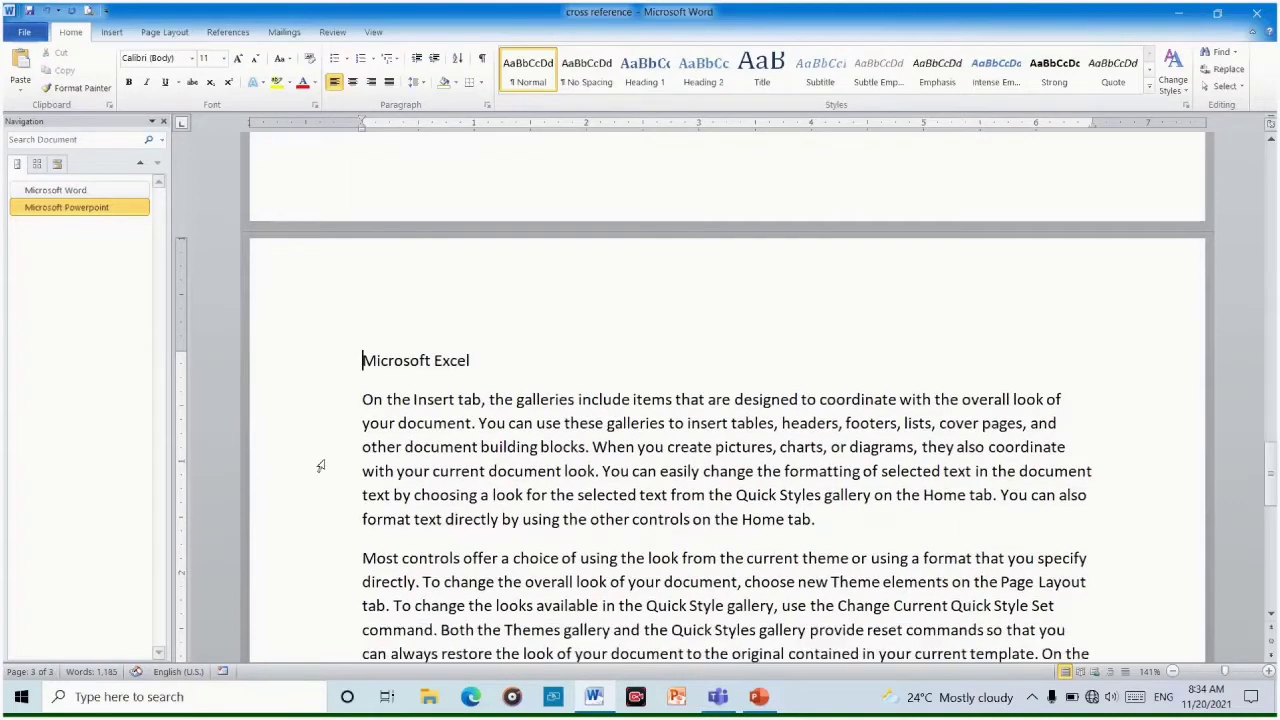
Apply the Heading 1 style to the Microsoft Excel line on page 3
drag(361, 360, 582, 358)
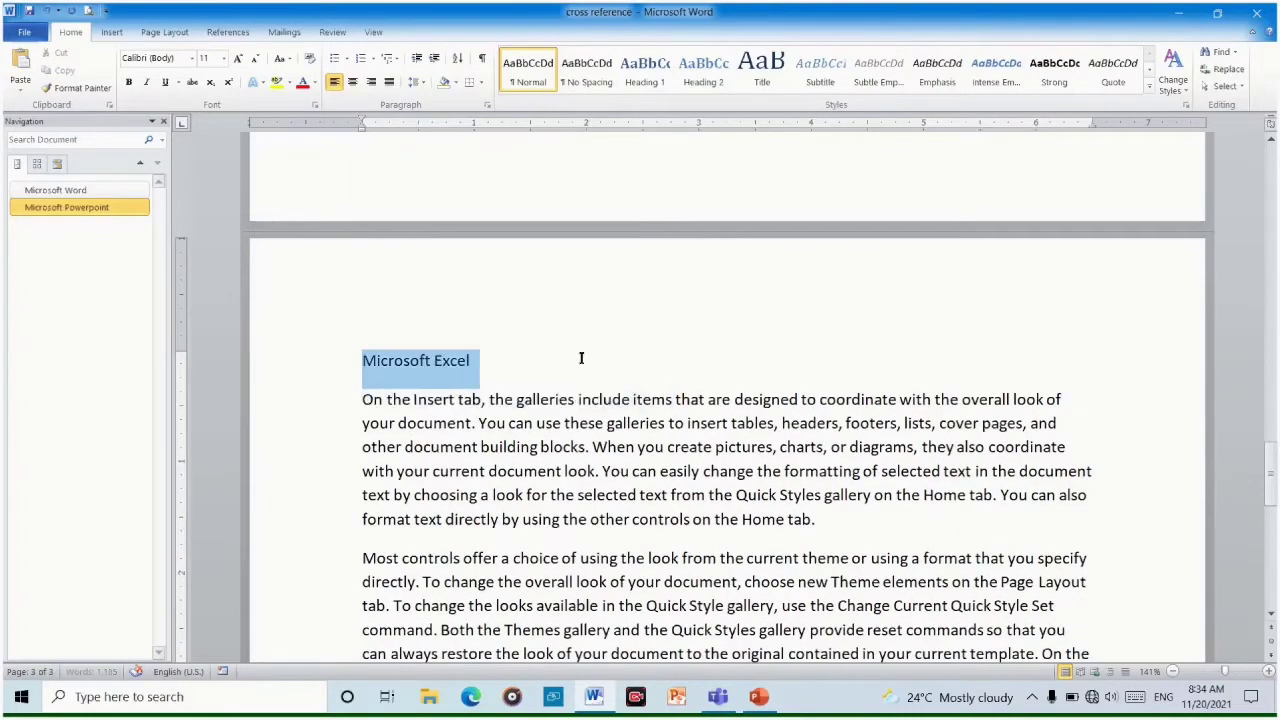
click(656, 72)
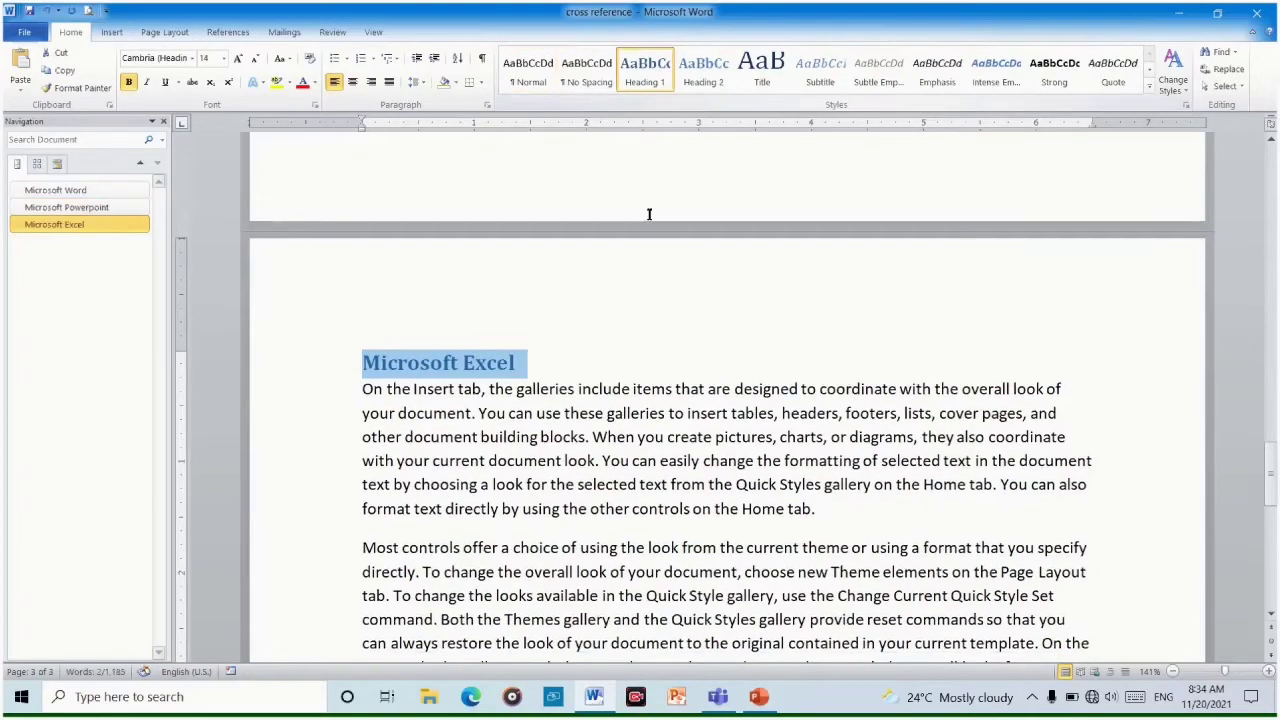
click(700, 308)
Insert a blank page before the Microsoft Word heading and place the cursor about 2 inches in on its first line
scroll(689, 298, up, 5)
scroll(687, 292, up, 10)
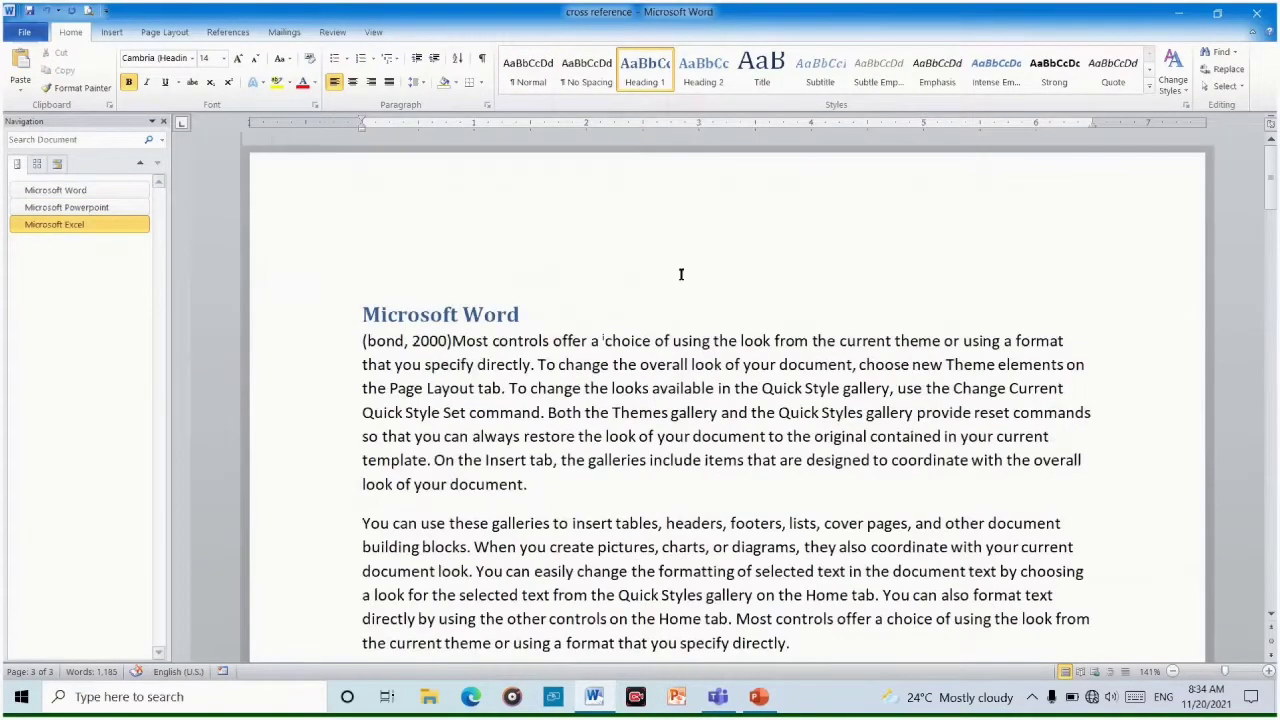
click(358, 302)
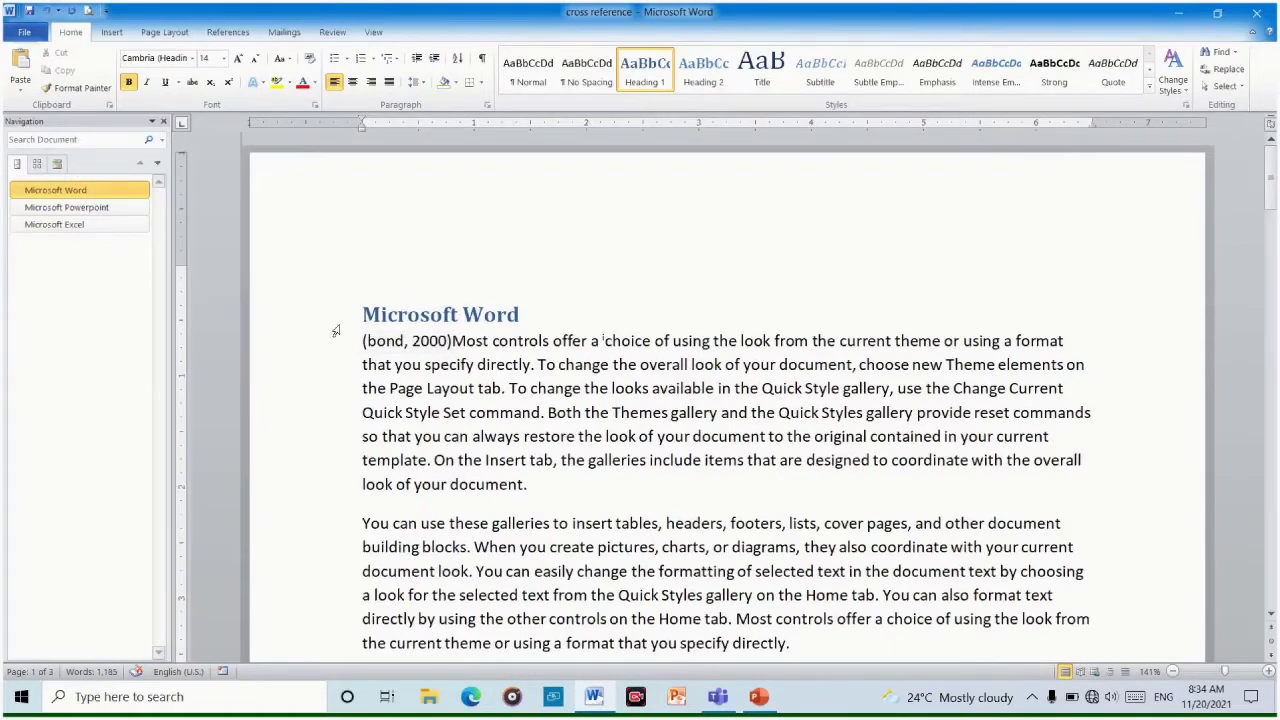
scroll(336, 331, up, 4)
scroll(602, 321, up, 10)
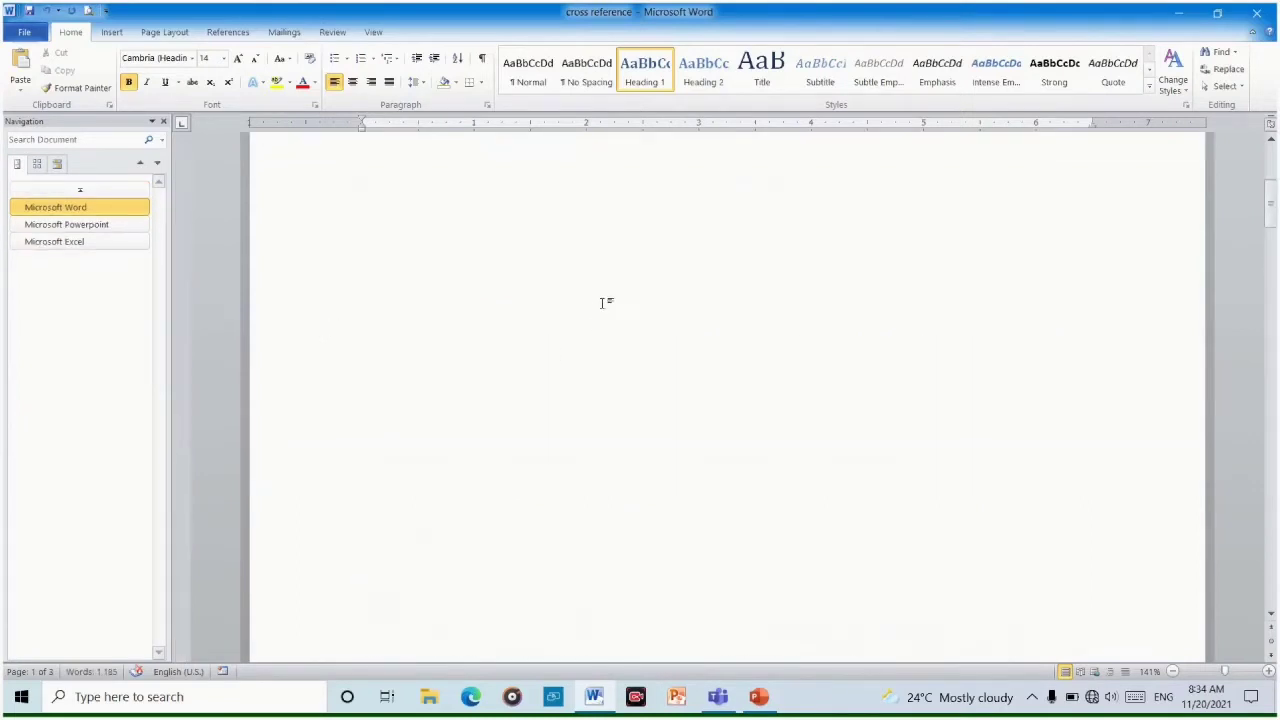
click(529, 241)
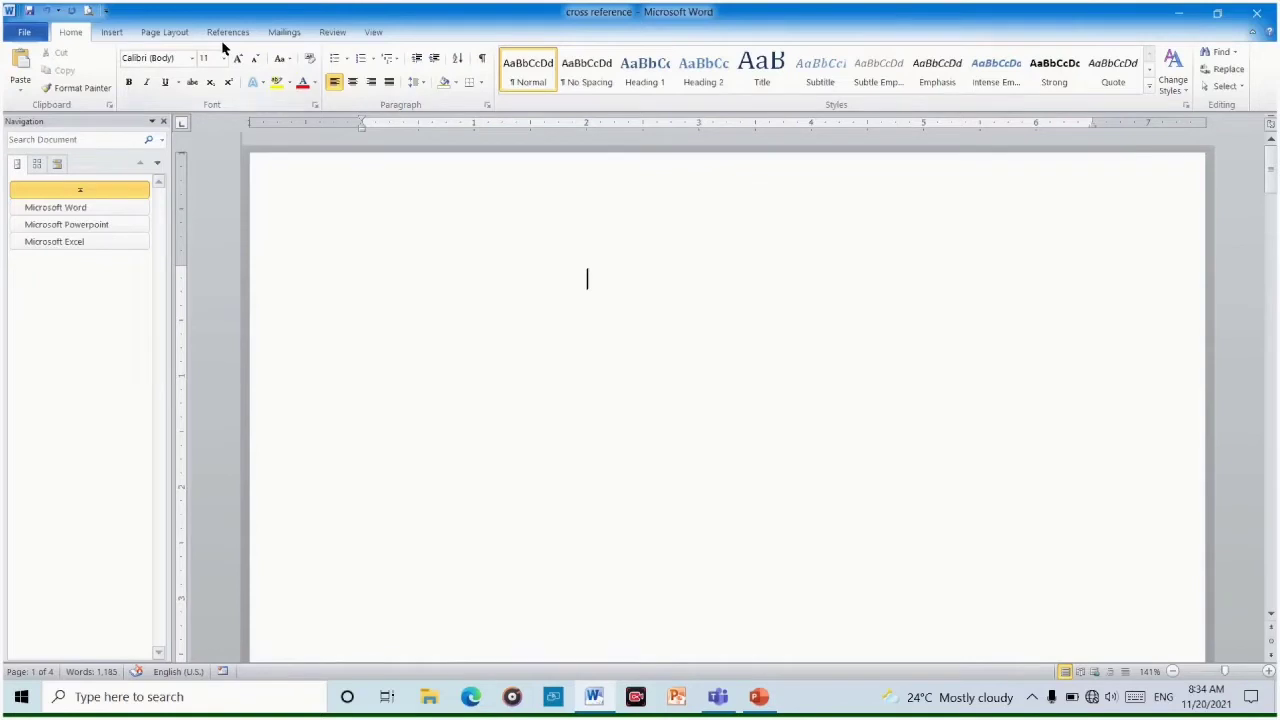
Insert a hyperlinked cross-reference to the heading text of Microsoft Word at the current cursor position
click(113, 33)
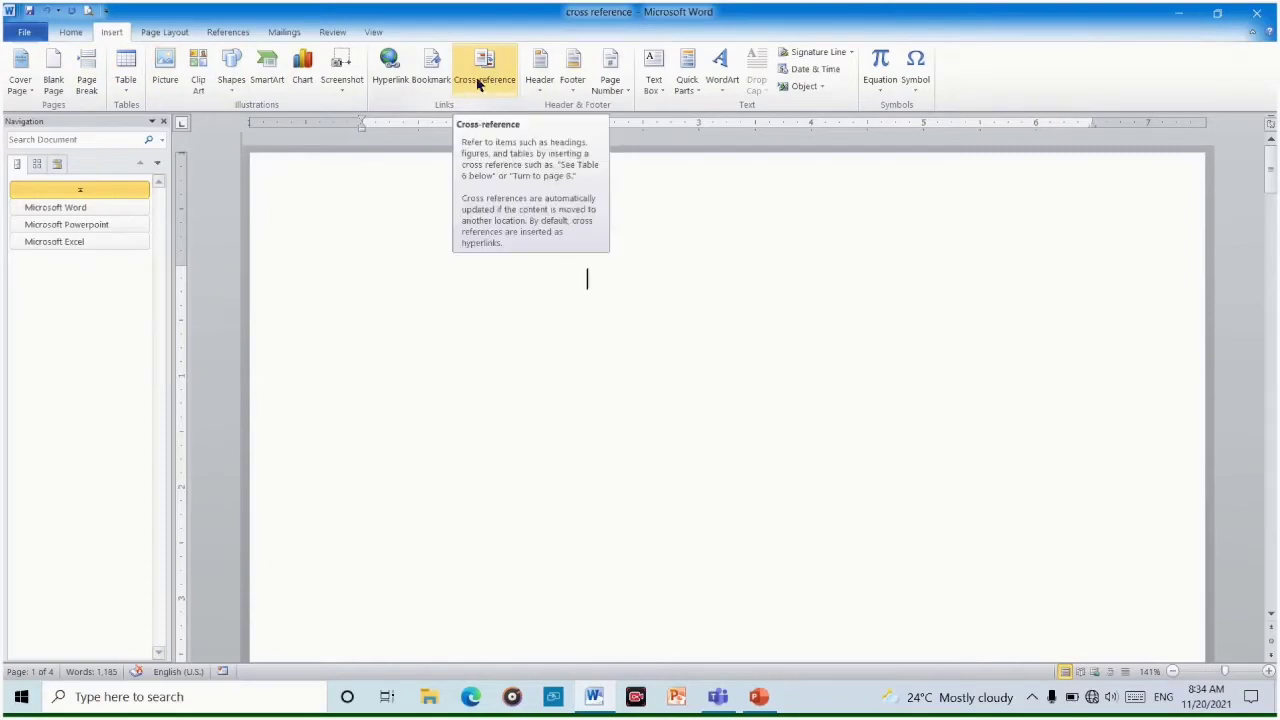
click(241, 34)
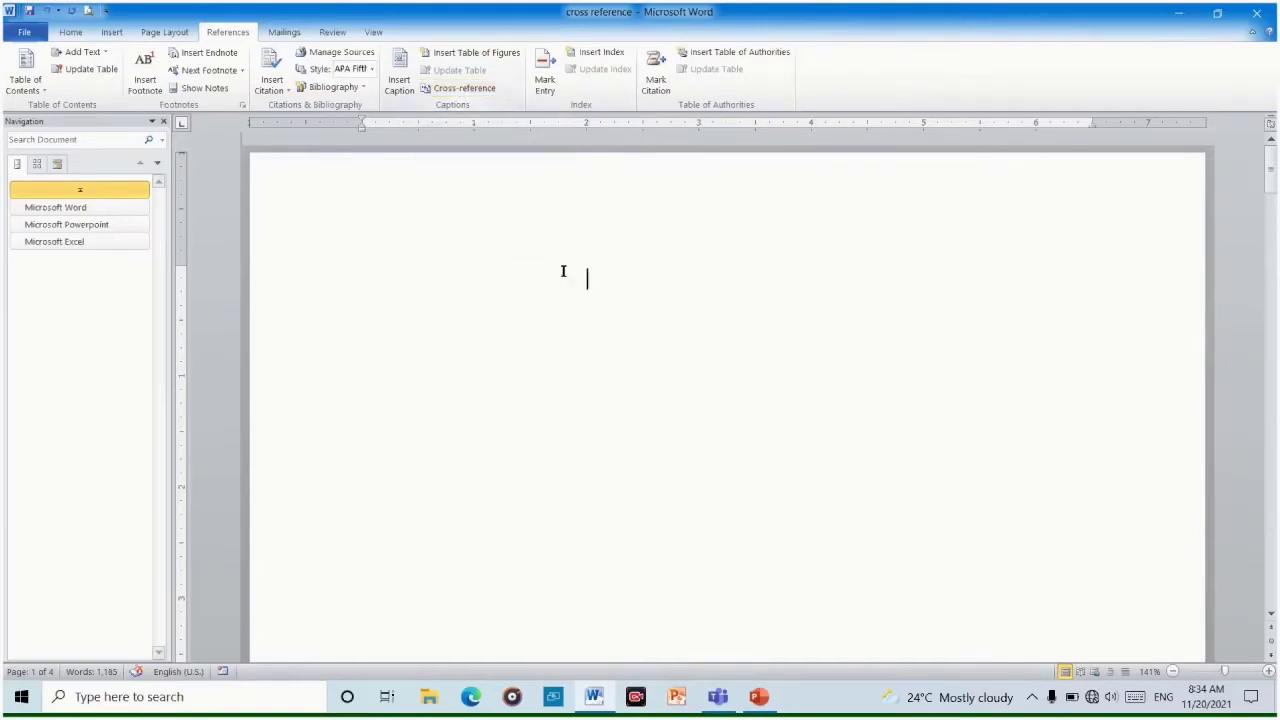
click(467, 90)
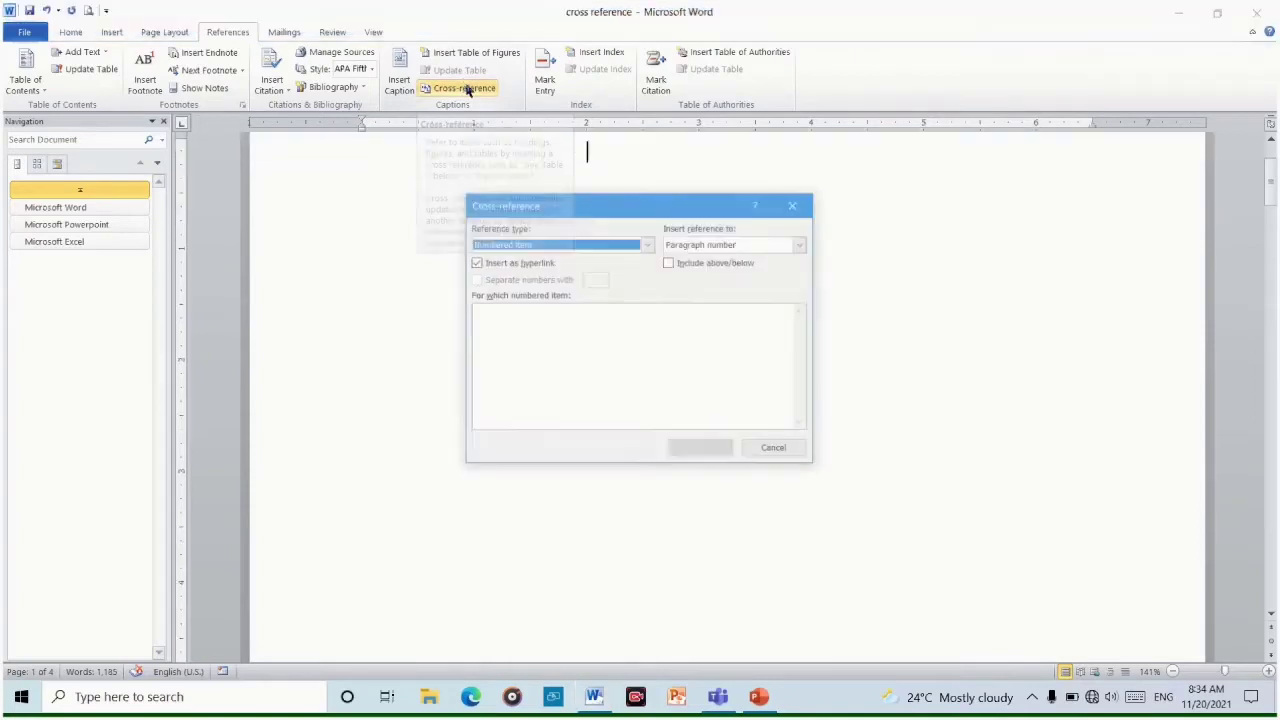
click(648, 245)
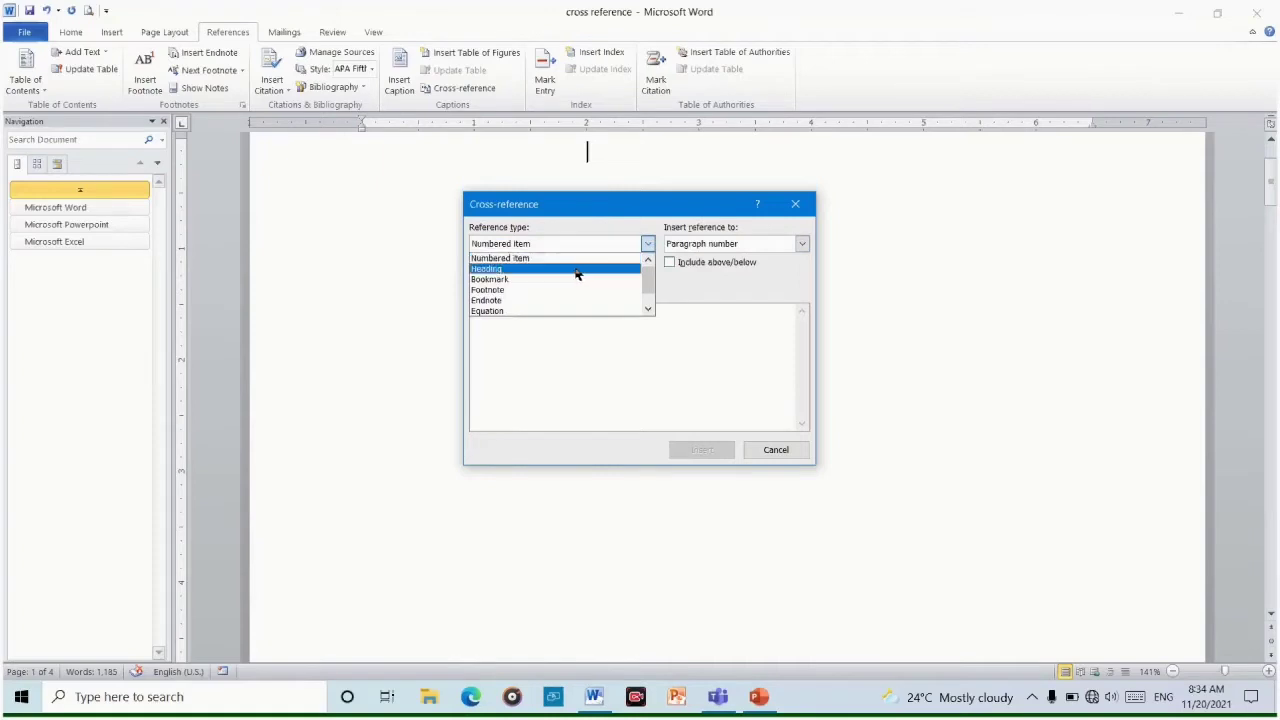
click(539, 270)
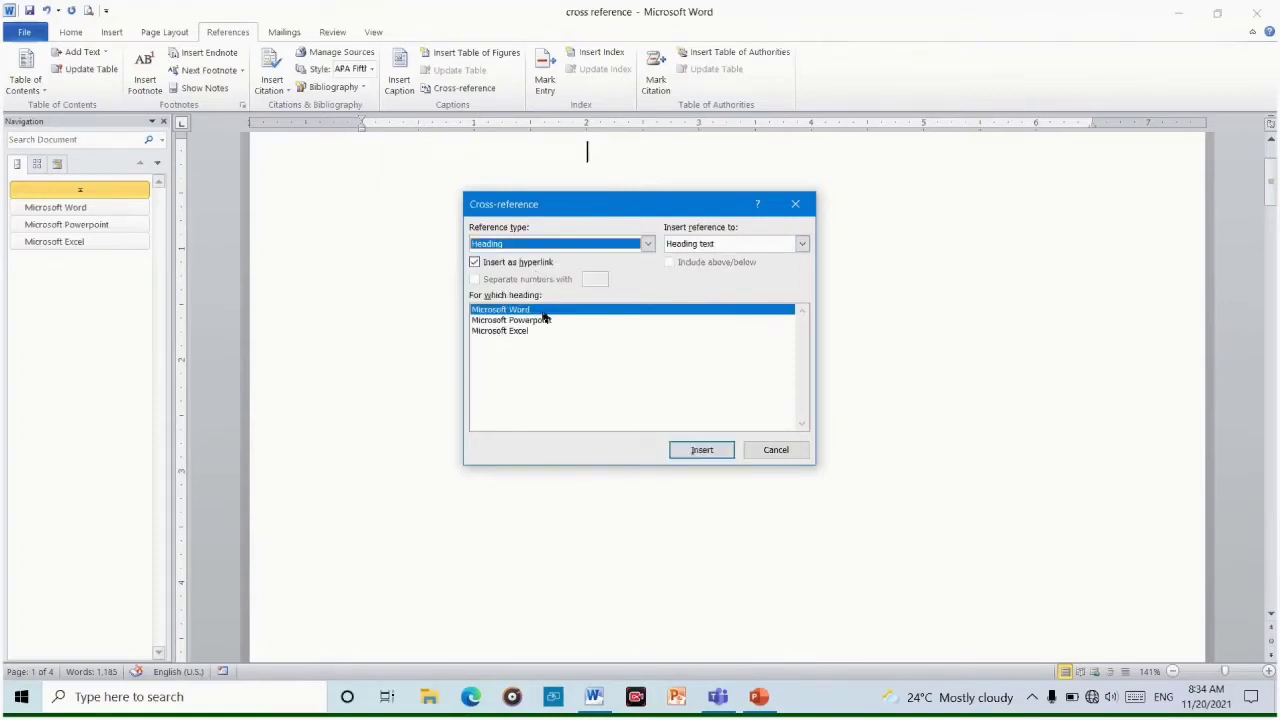
click(542, 311)
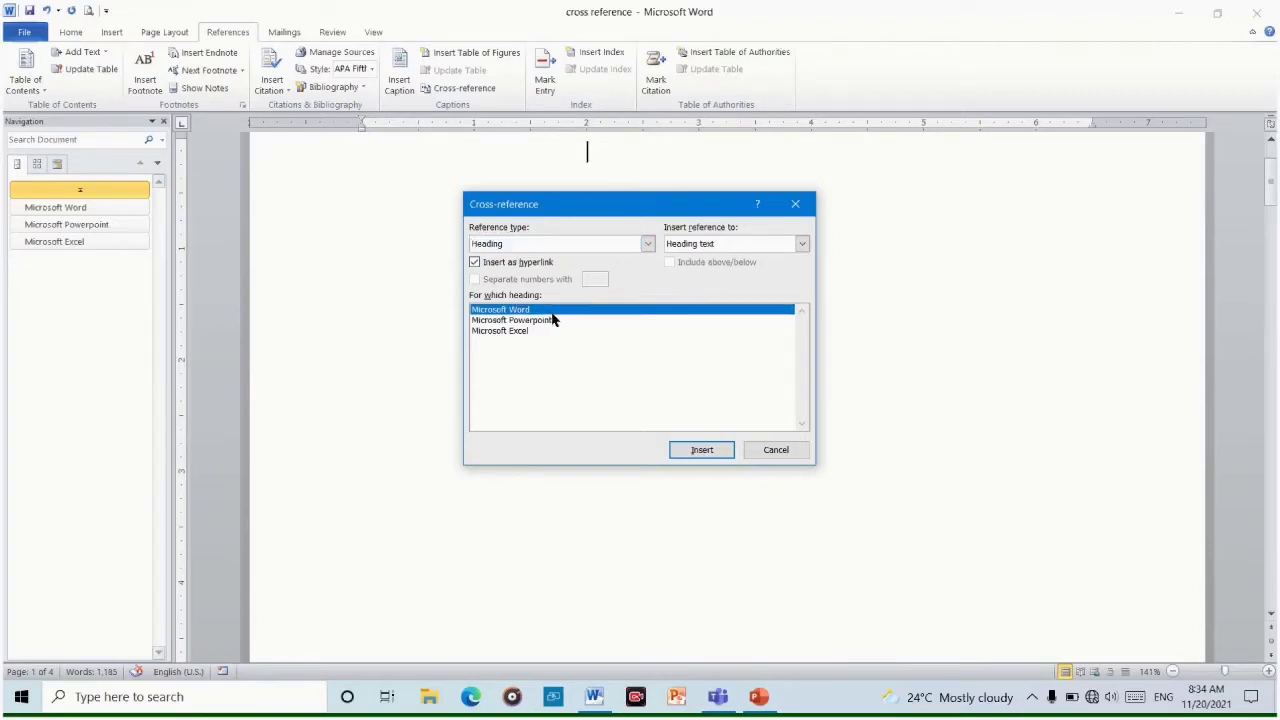
click(718, 456)
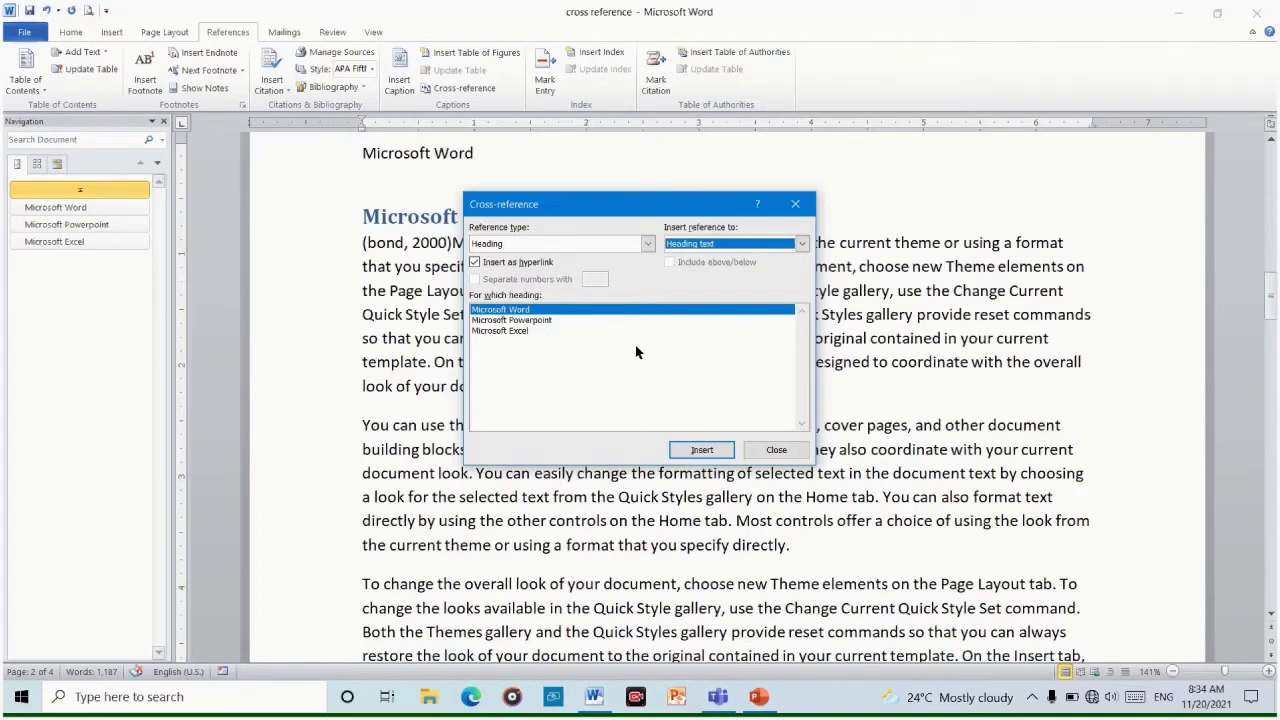
click(794, 205)
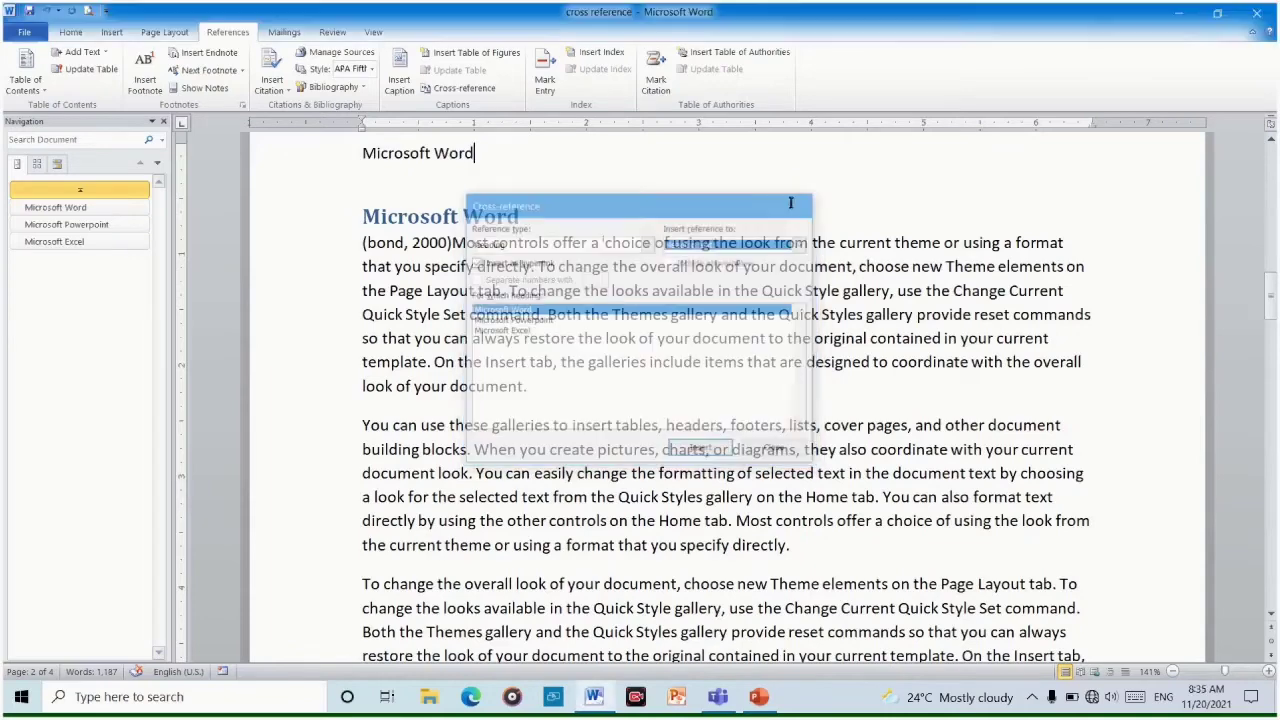
Insert a cross-reference to the Microsoft Word heading text on the first line of page 1
scroll(790, 207, up, 10)
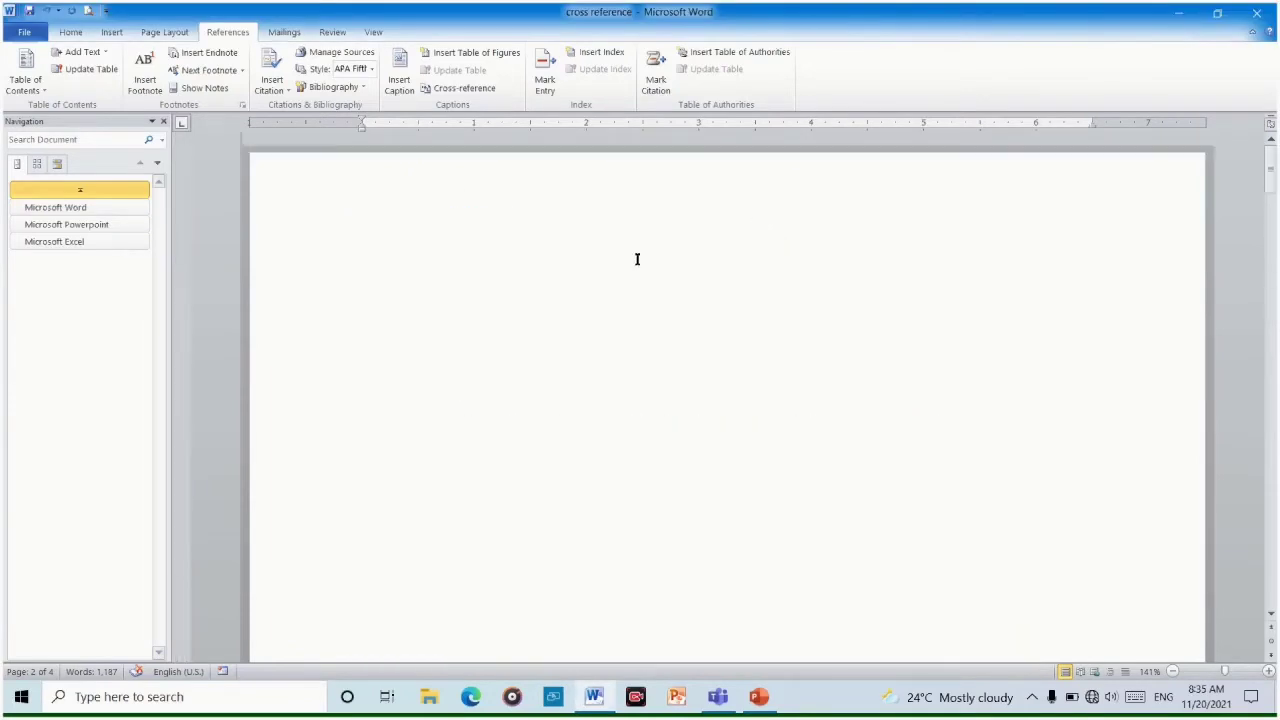
click(637, 259)
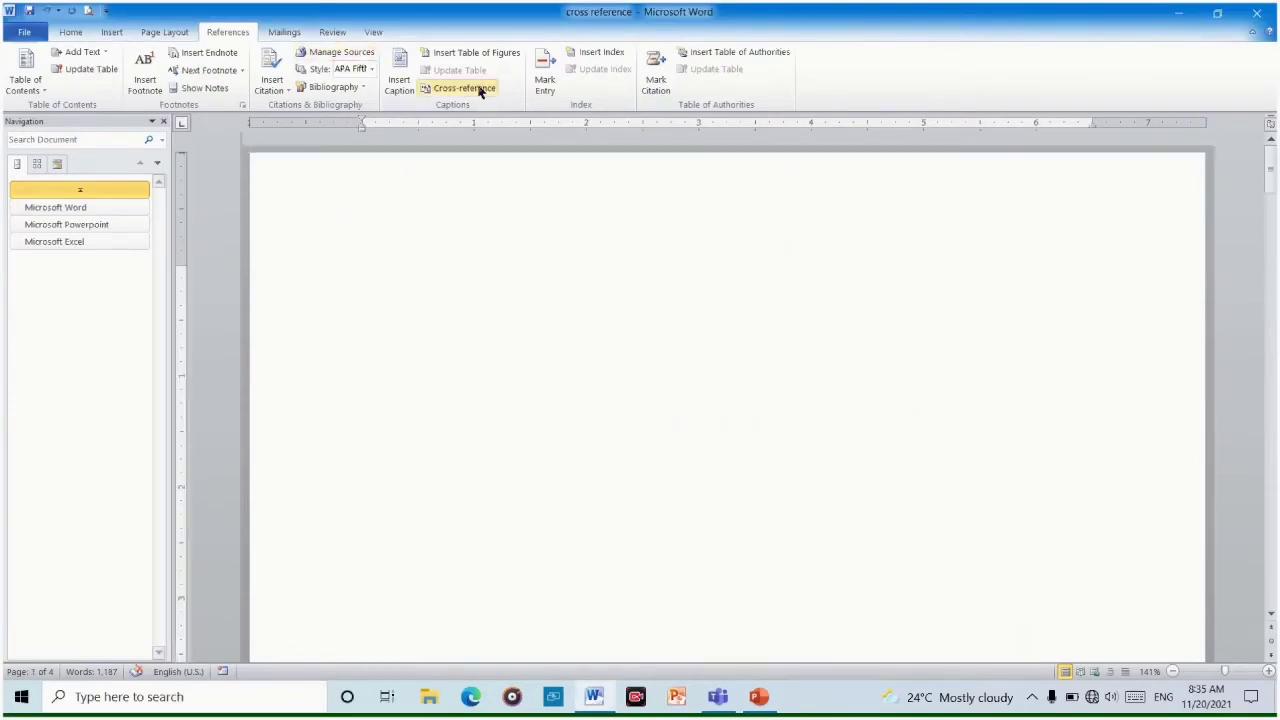
click(481, 91)
click(524, 315)
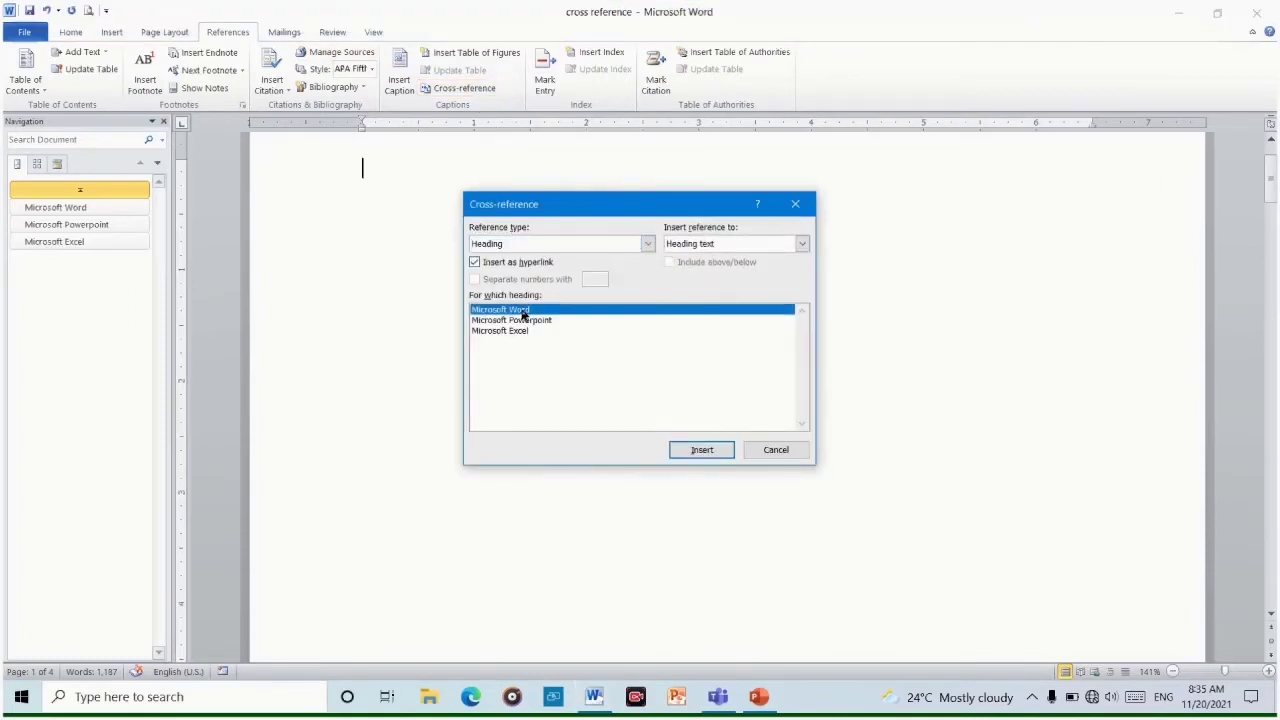
click(697, 451)
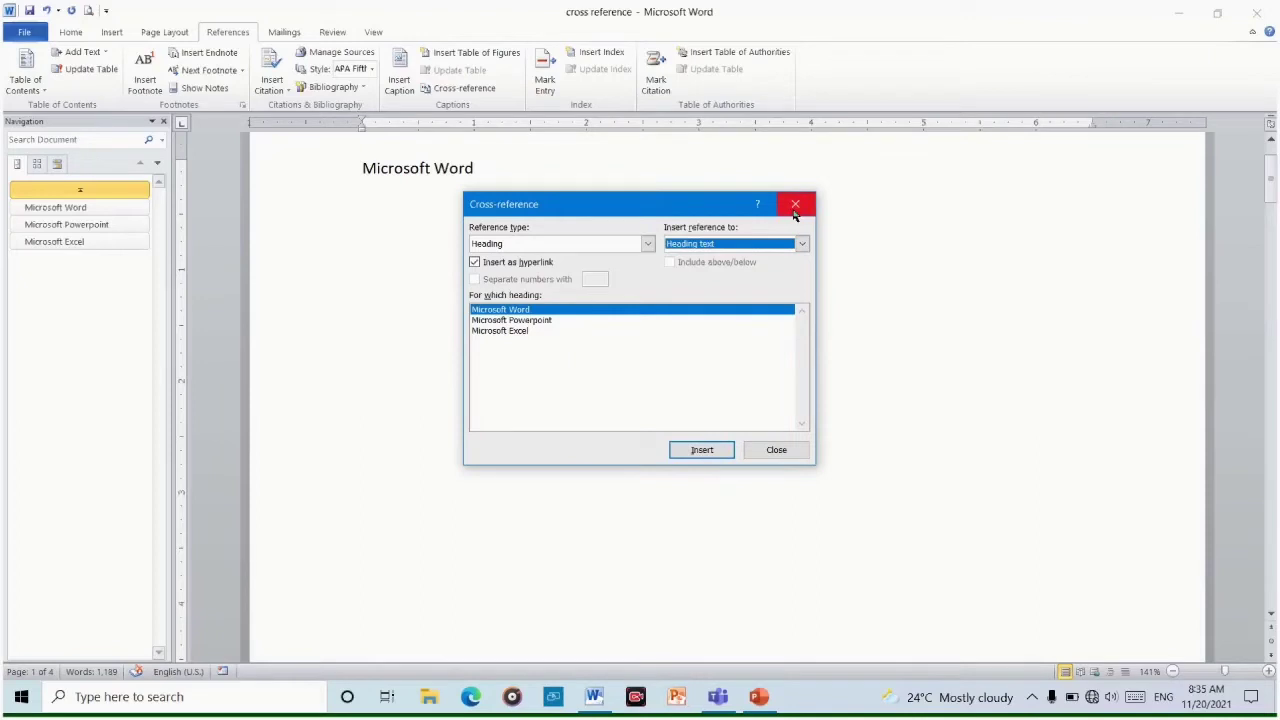
Insert cross-references to the Microsoft Powerpoint and Microsoft Excel headings directly after the Microsoft Word reference on page 1
click(531, 321)
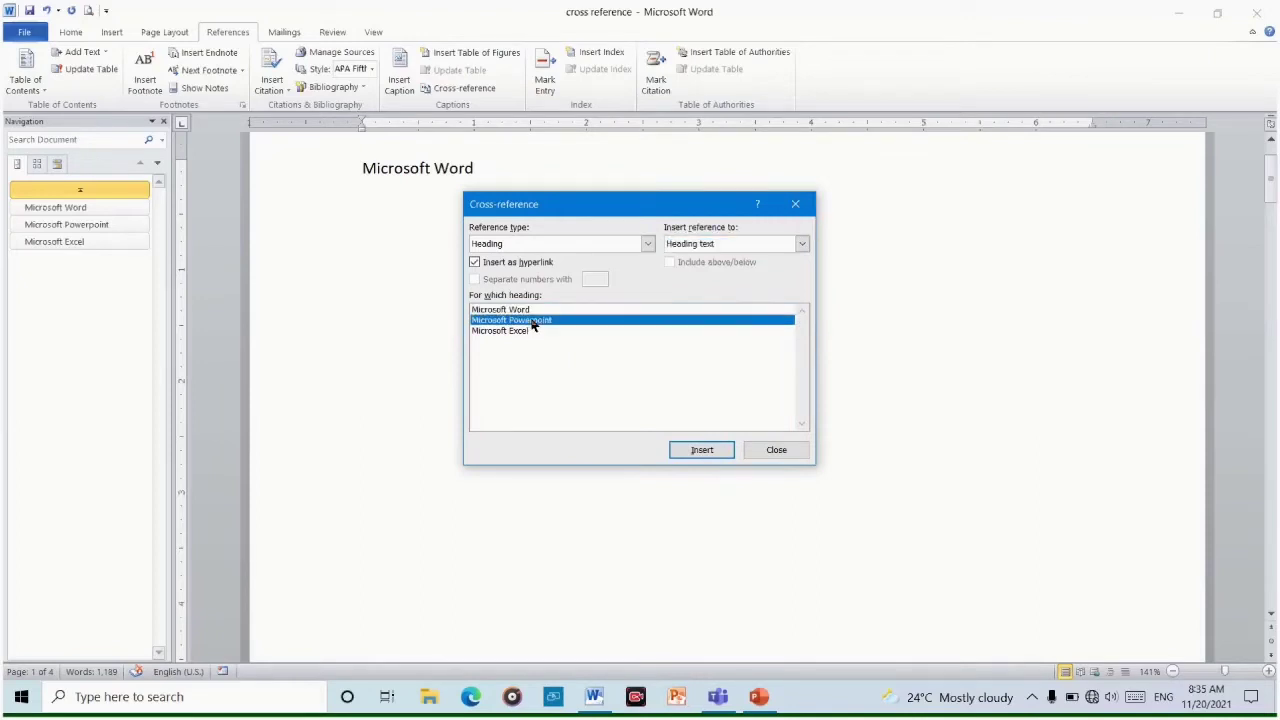
click(697, 455)
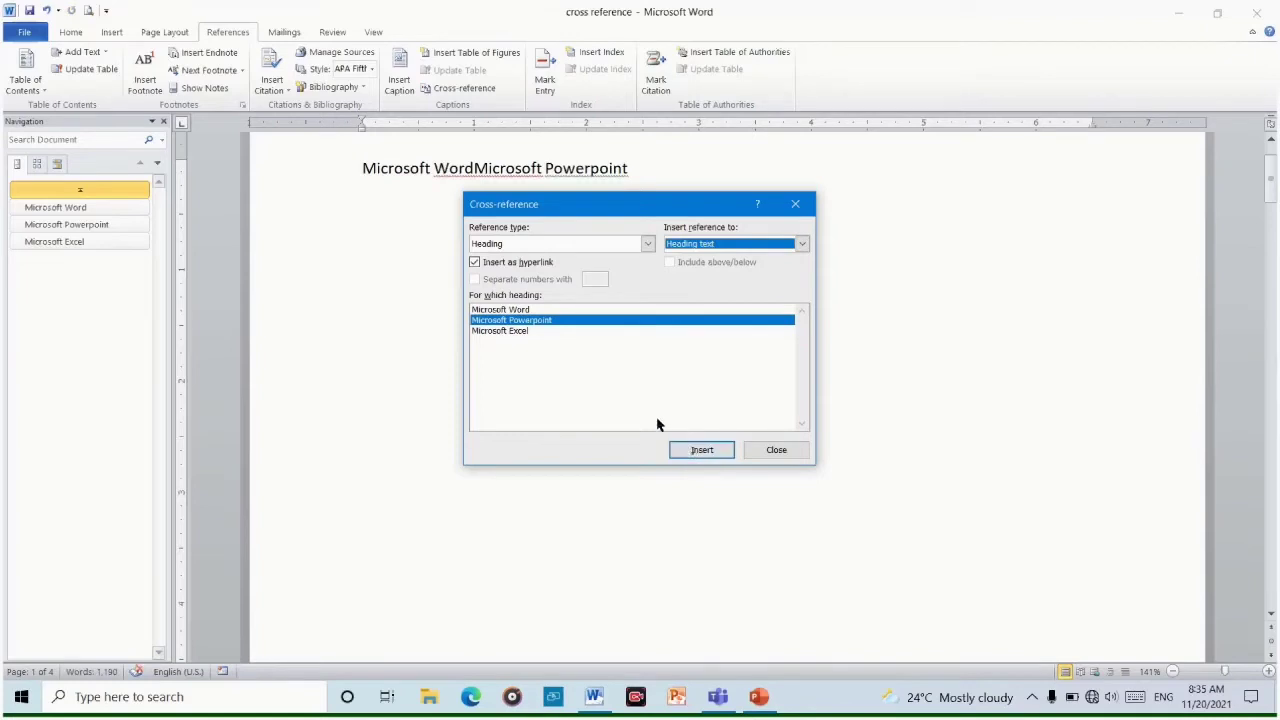
click(511, 332)
click(695, 451)
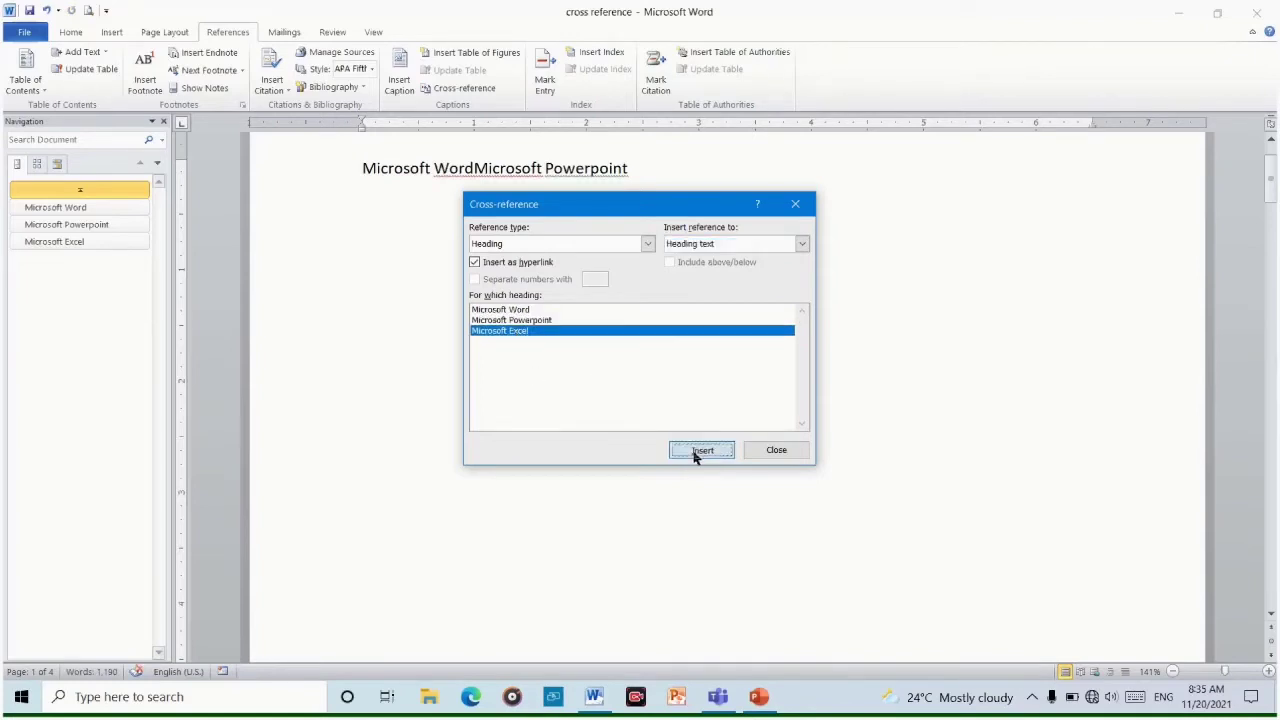
click(767, 452)
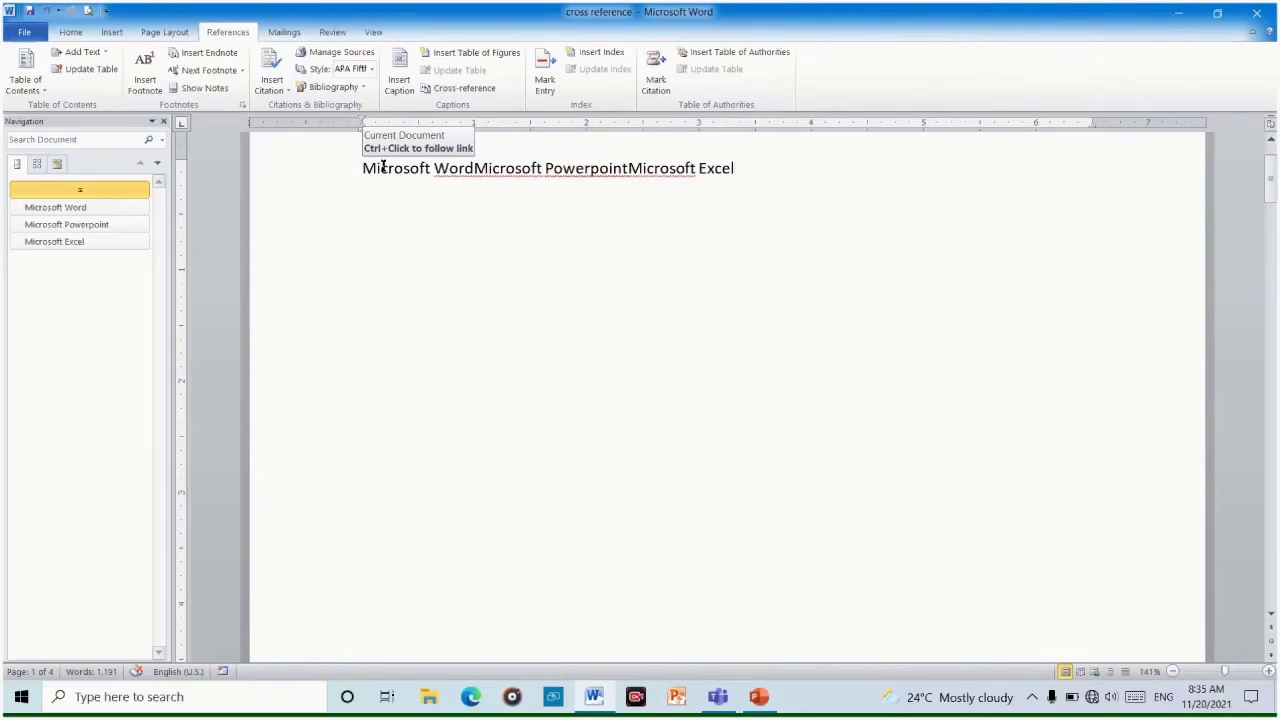
Follow the Microsoft Word cross-reference on page 1, look through its section and return to page 1
ctrl+click(383, 167)
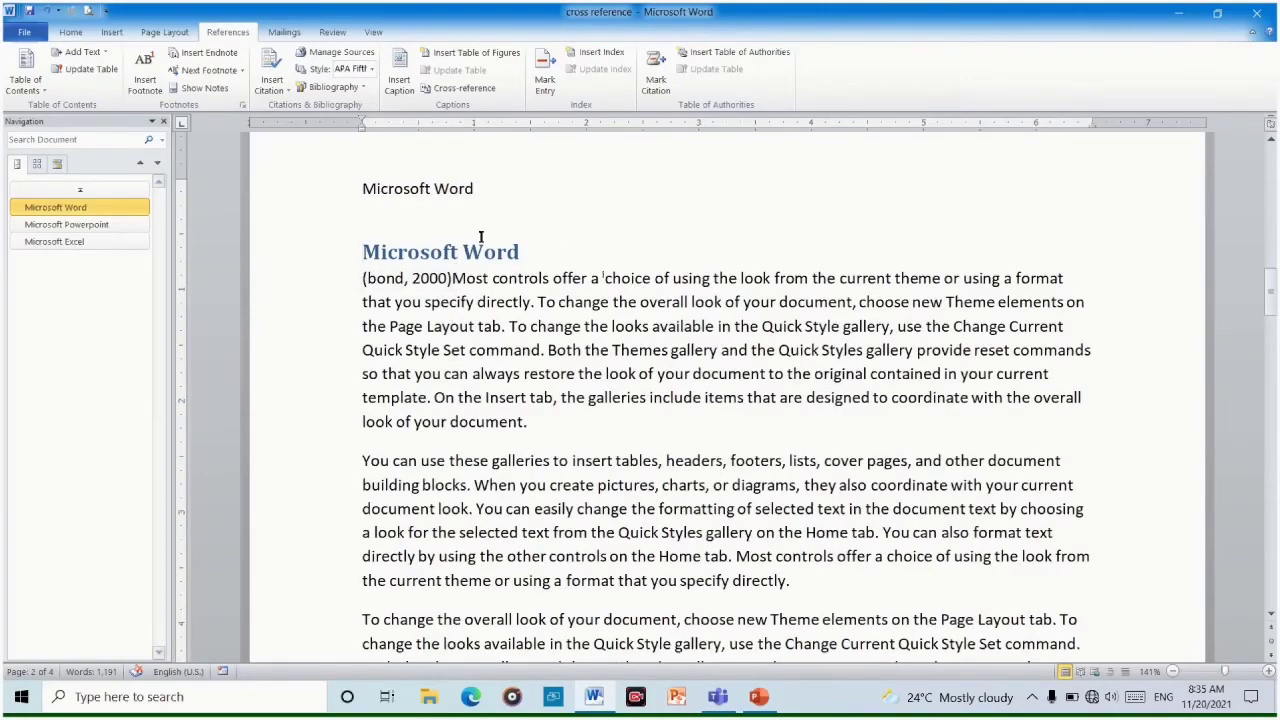
scroll(499, 337, down, 5)
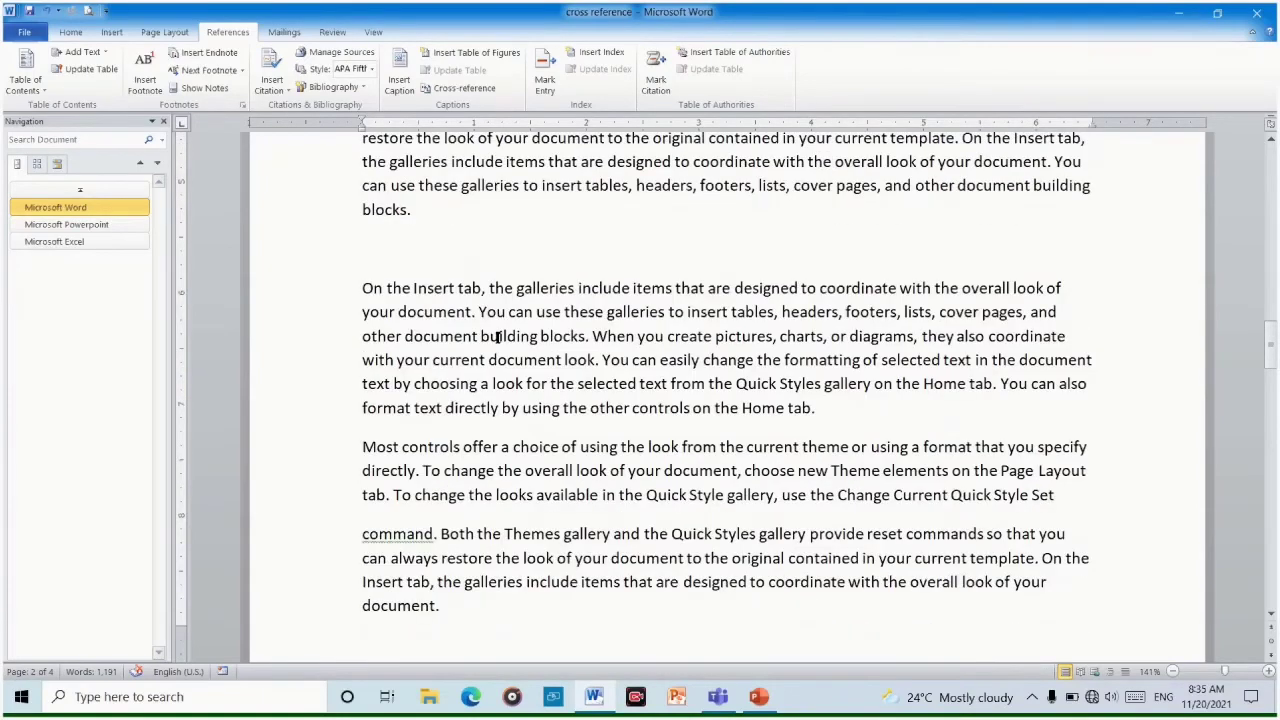
scroll(494, 340, down, 3)
scroll(509, 294, up, 7)
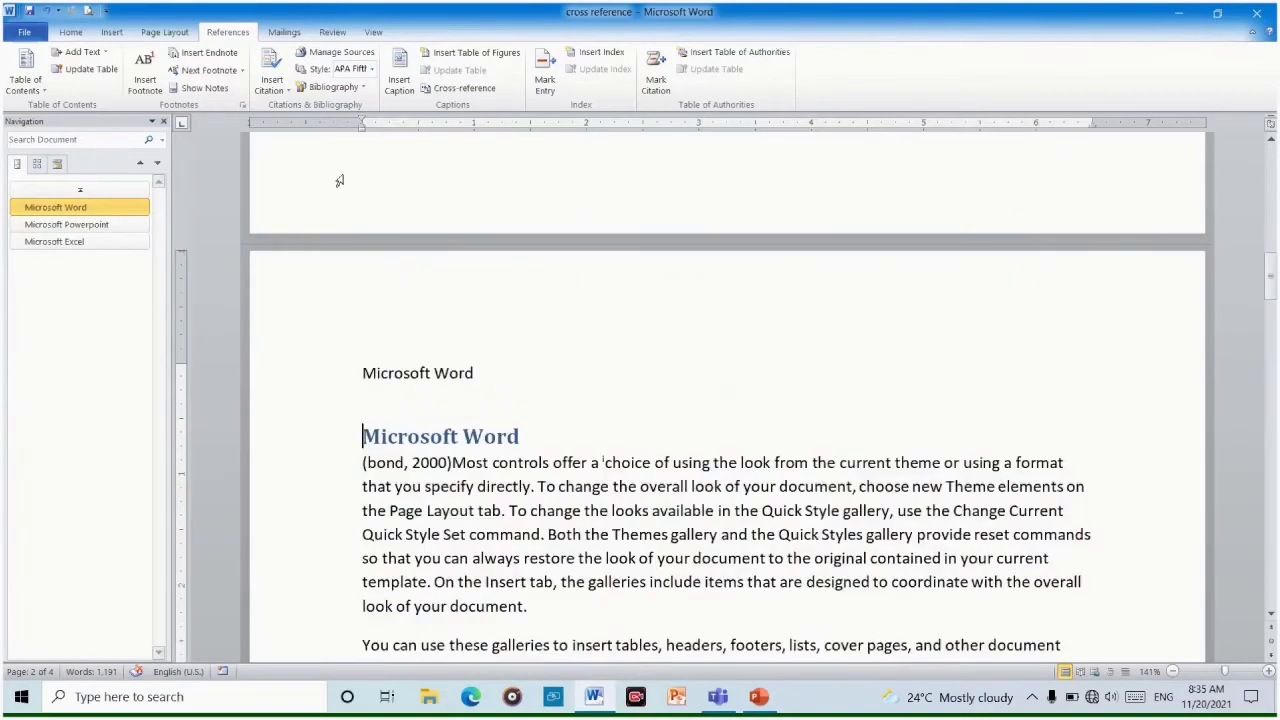
scroll(466, 240, up, 10)
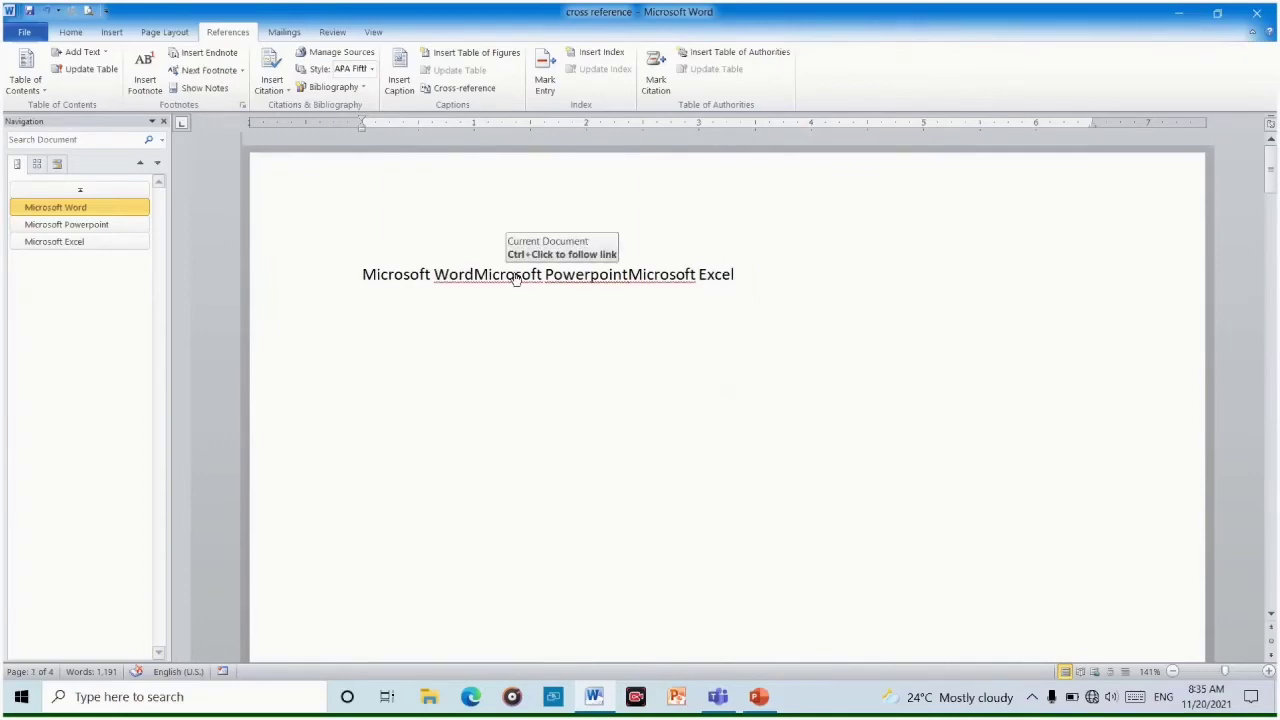
Follow the Microsoft Powerpoint cross-reference, look through the section it leads to and return to page 1
ctrl+click(514, 273)
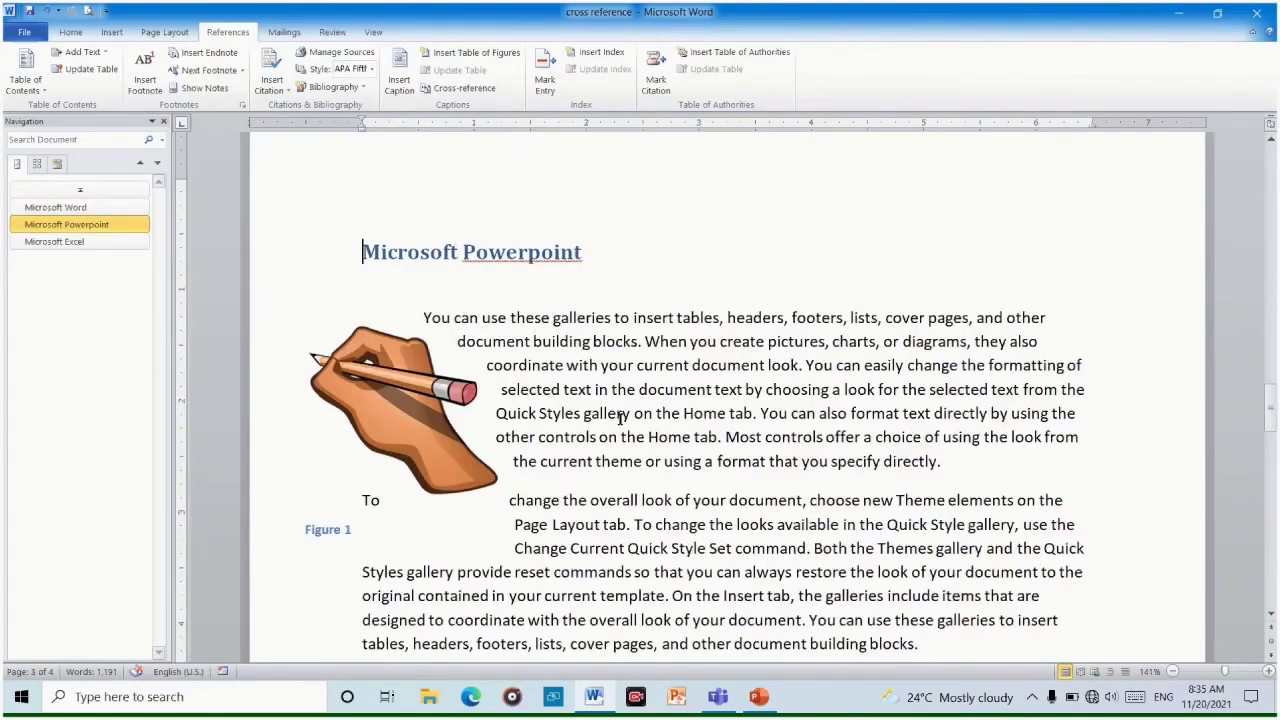
scroll(616, 420, down, 9)
scroll(612, 422, up, 20)
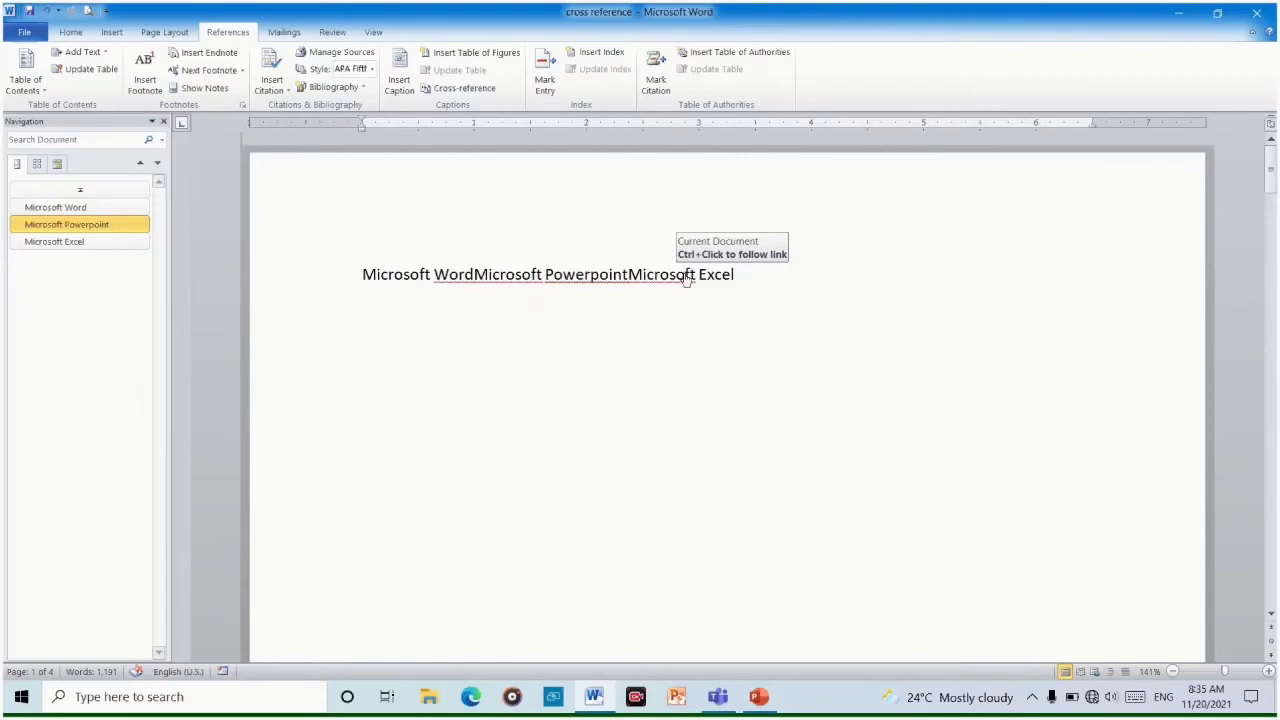
Follow the Microsoft Excel cross-reference, check its section down to the table and return to page 1
ctrl+click(686, 280)
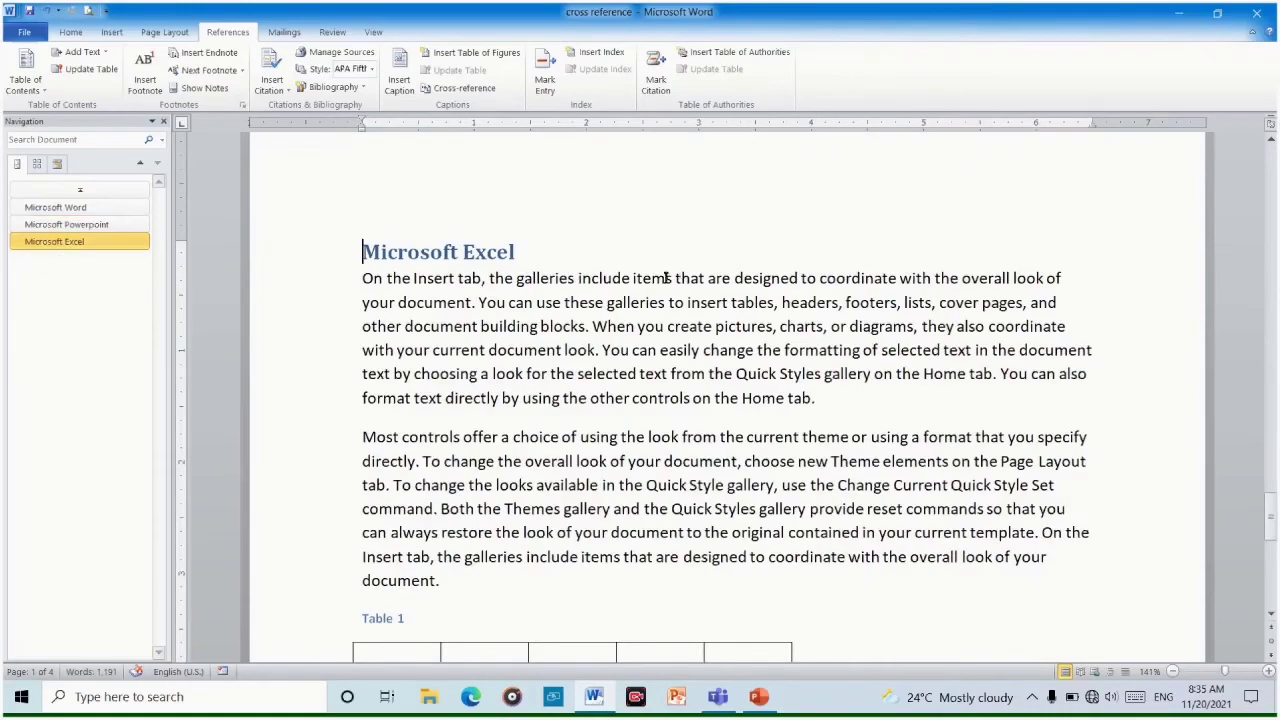
scroll(834, 527, down, 10)
scroll(830, 525, up, 20)
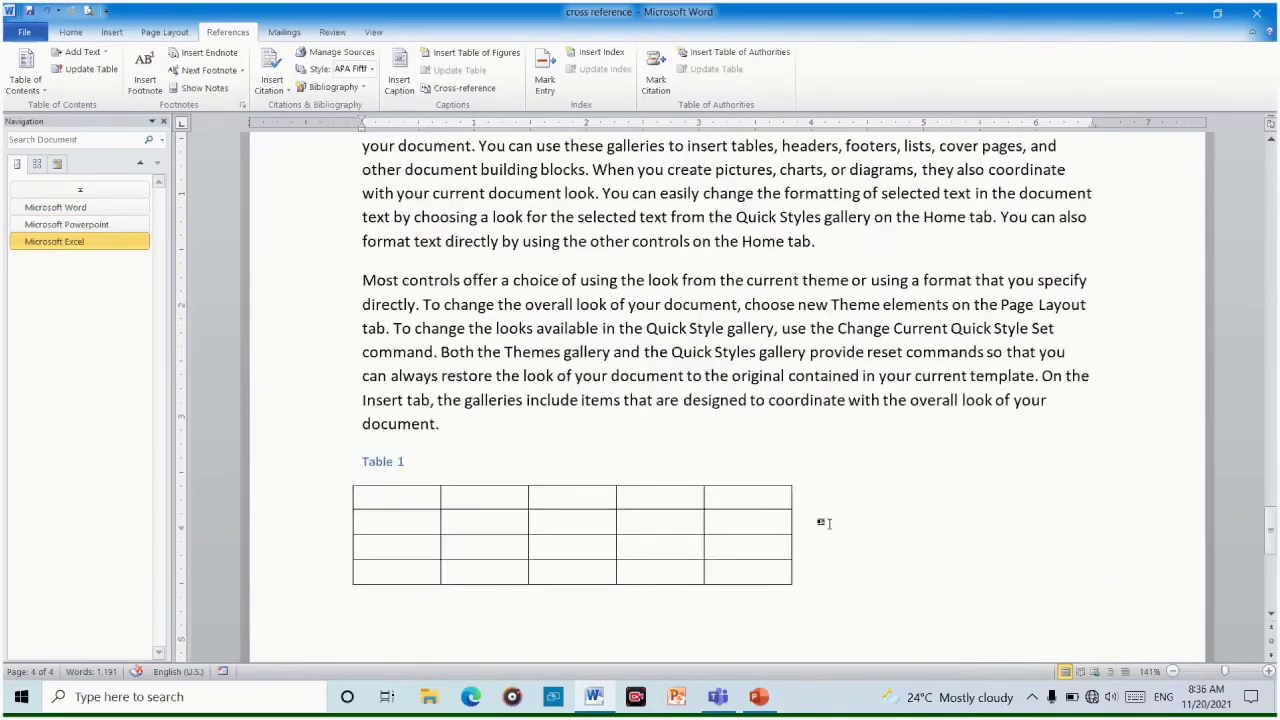
scroll(797, 492, up, 20)
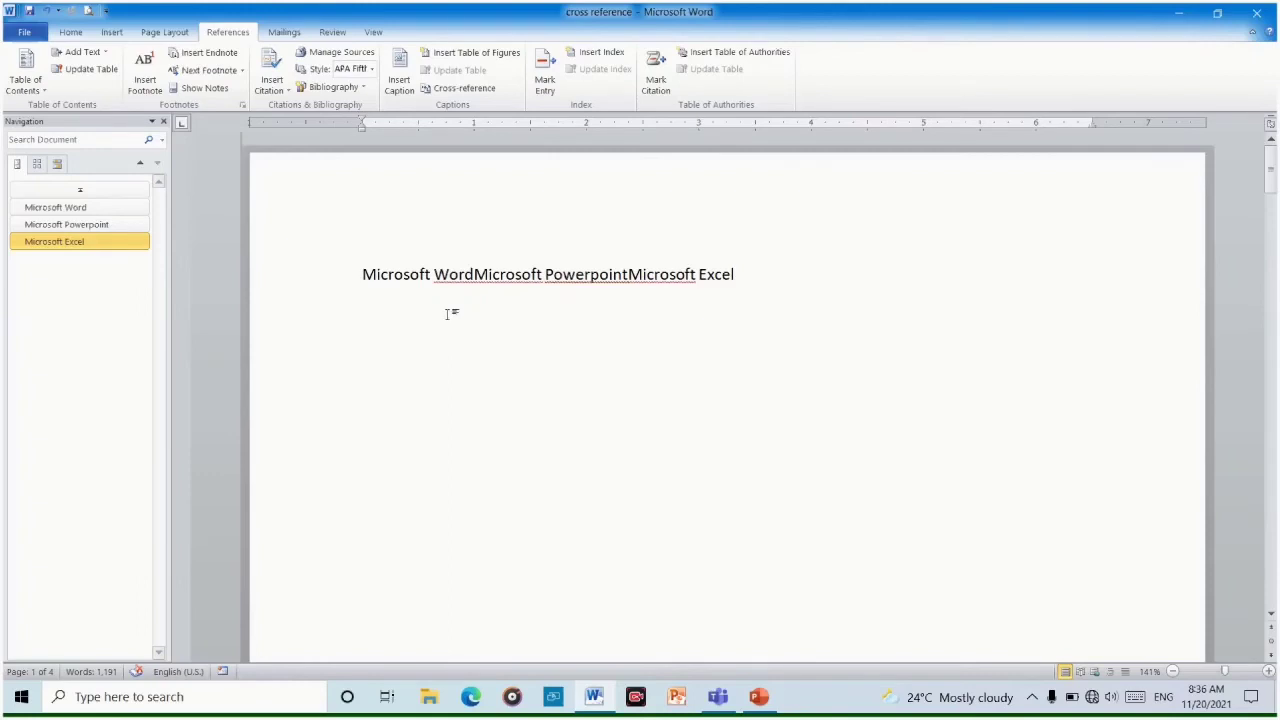
click(287, 33)
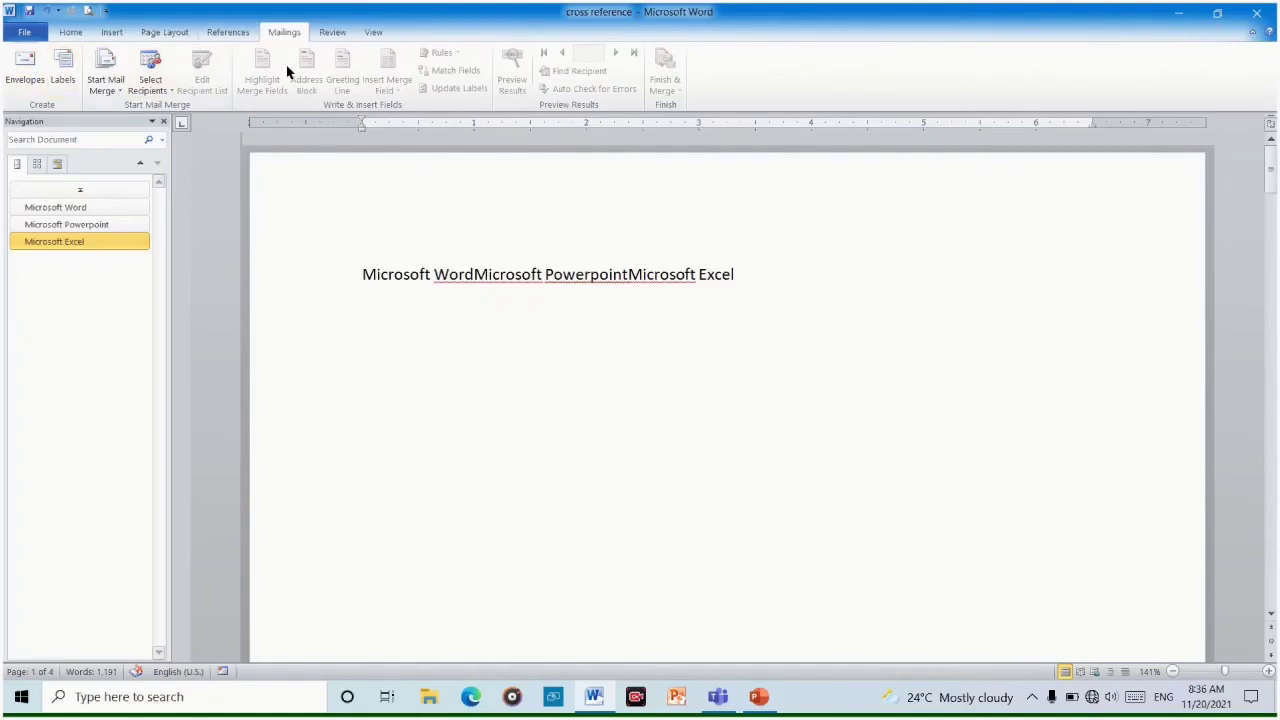
click(325, 38)
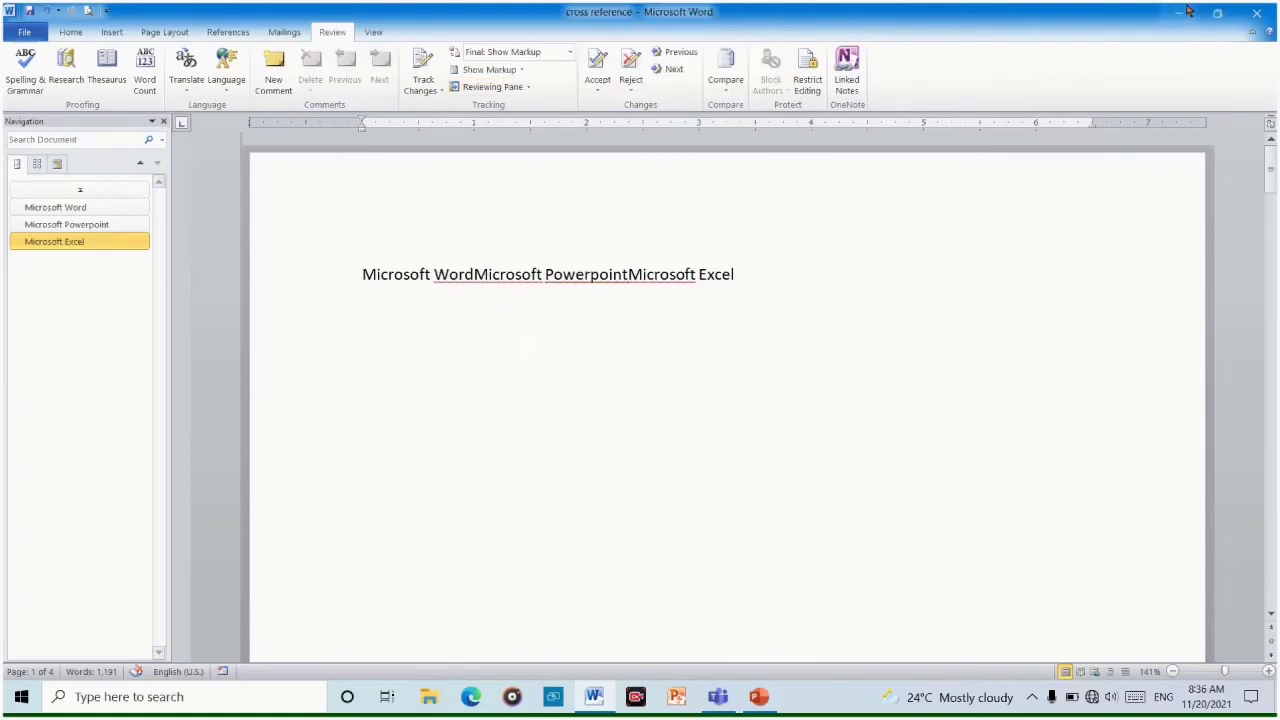
mouse_move(571, 8)
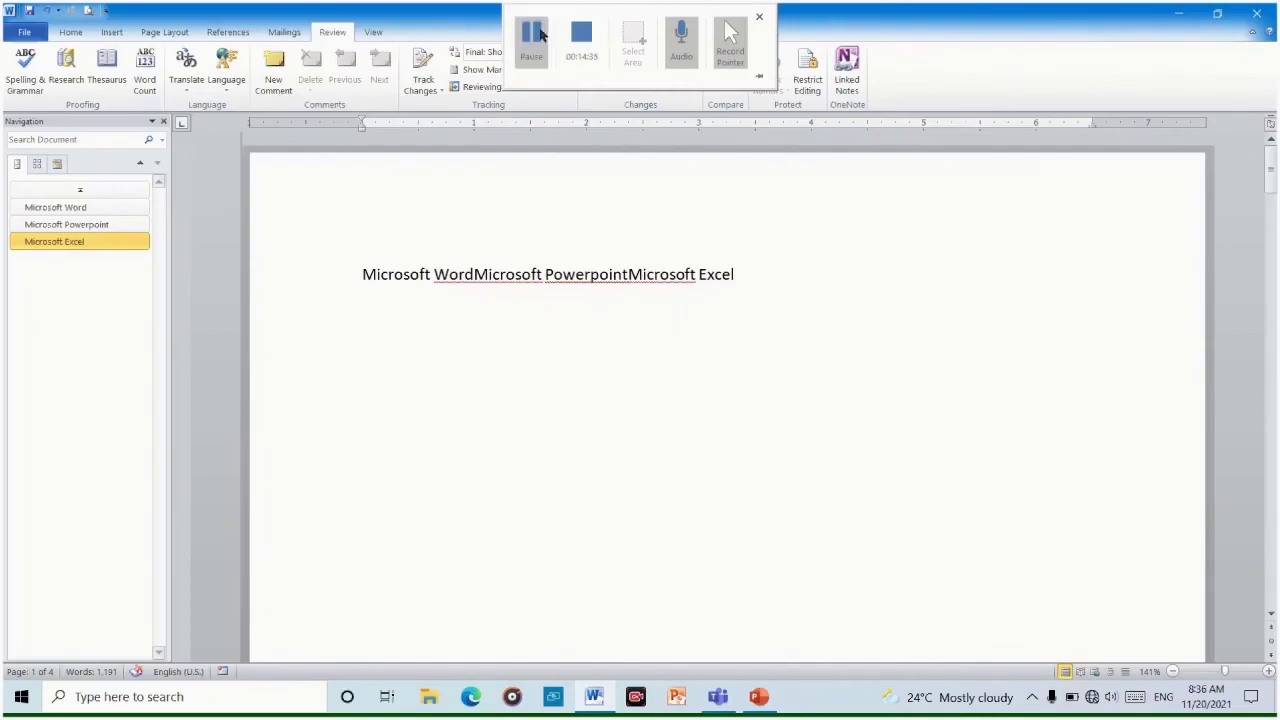